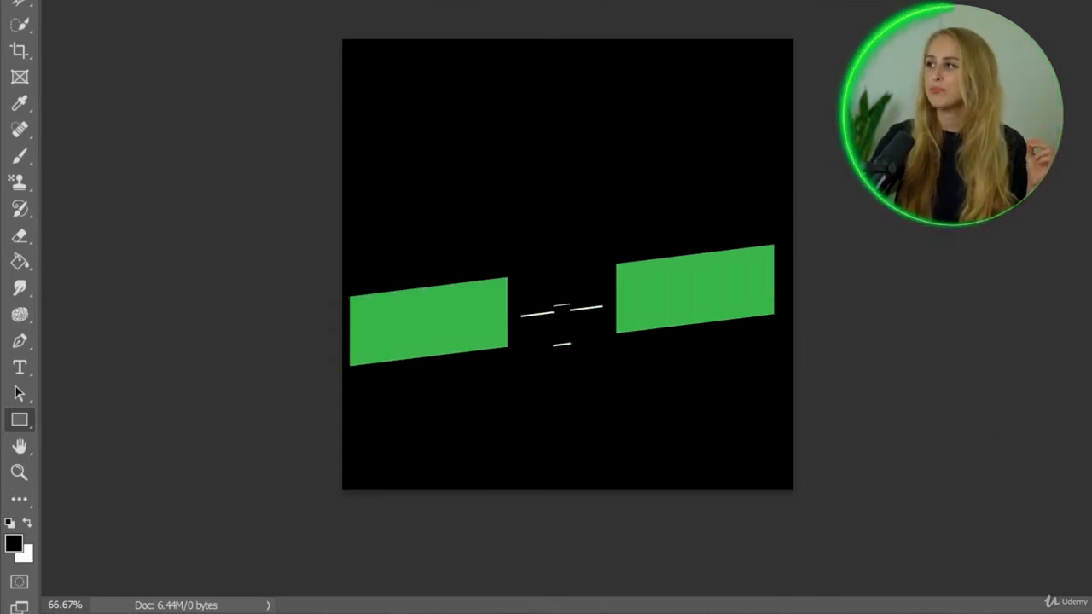
Draw a black rectangle about 2260 by 1837 px covering the whole canvas with the Rectangle tool.
left_click_drag(1081, 265, 814, 39)
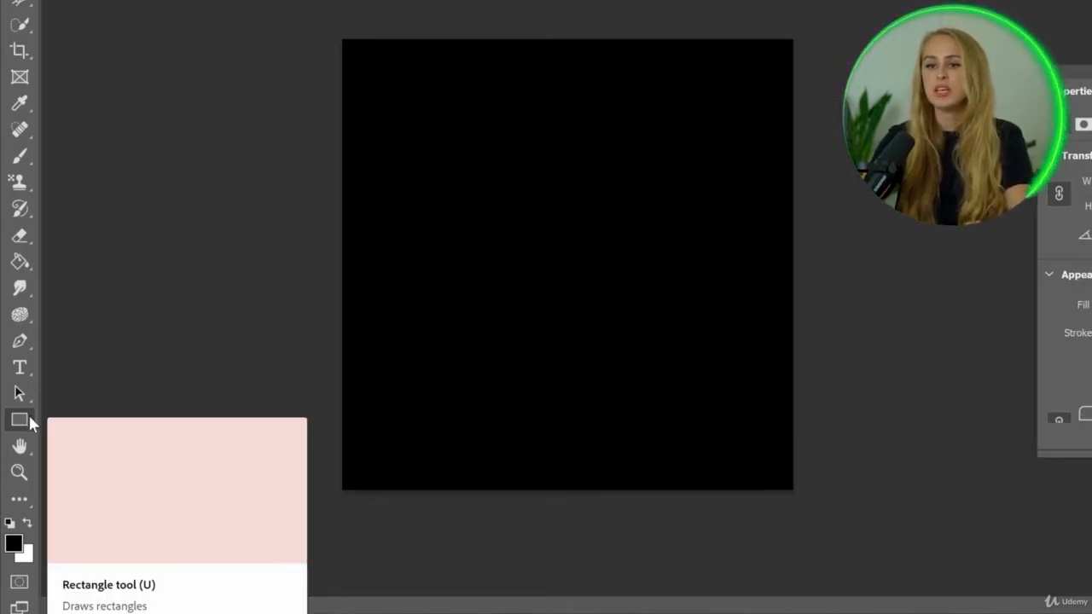
right_click(28, 420)
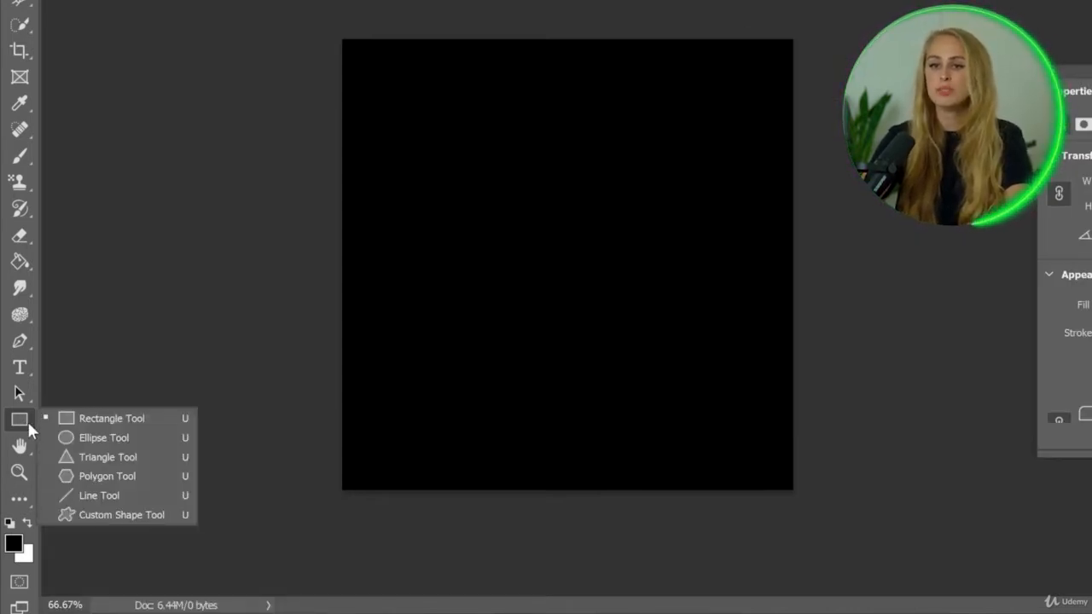
left_click(120, 418)
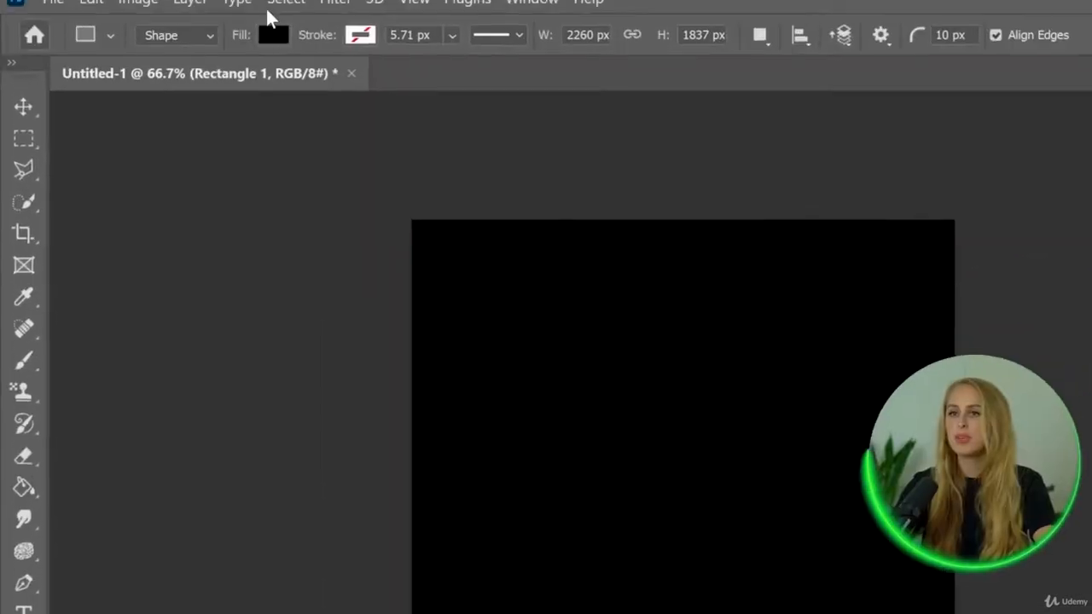
Try a green fill on the full-canvas rectangle and restore its black fill.
left_click(278, 50)
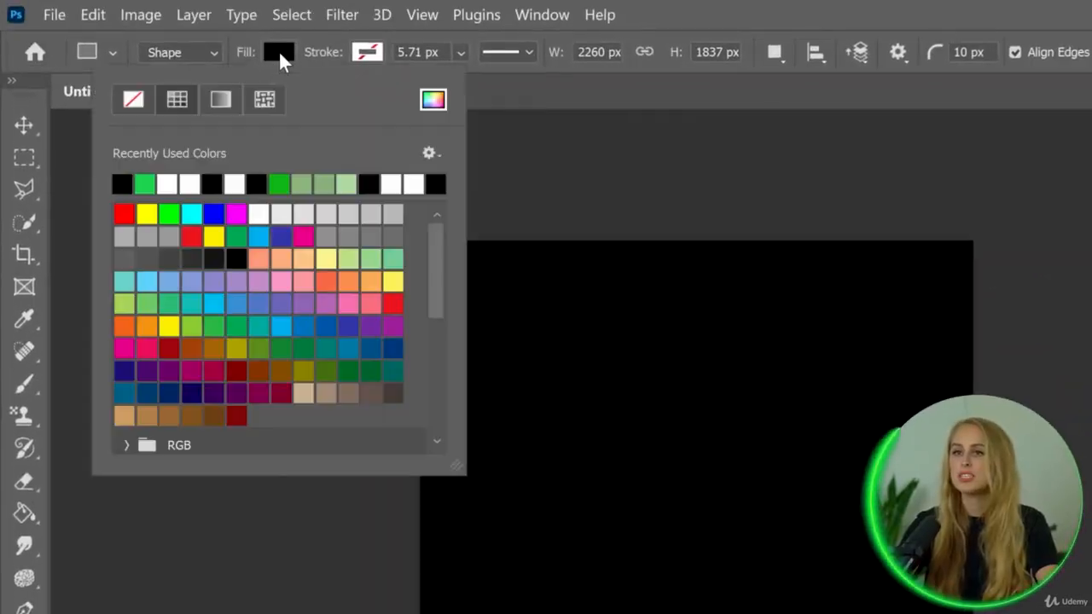
left_click(145, 182)
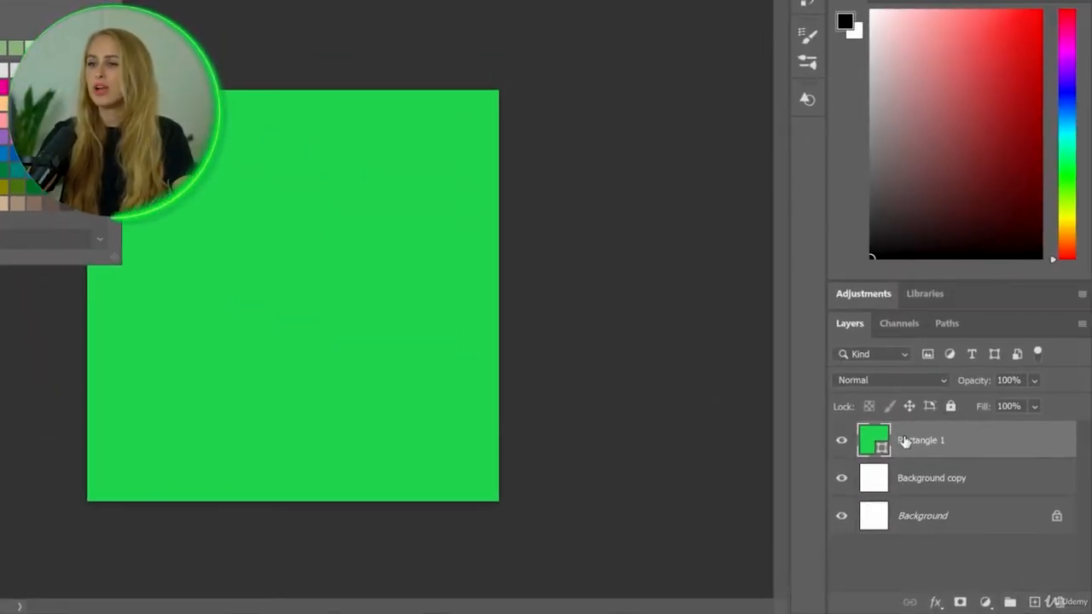
left_click(7, 70)
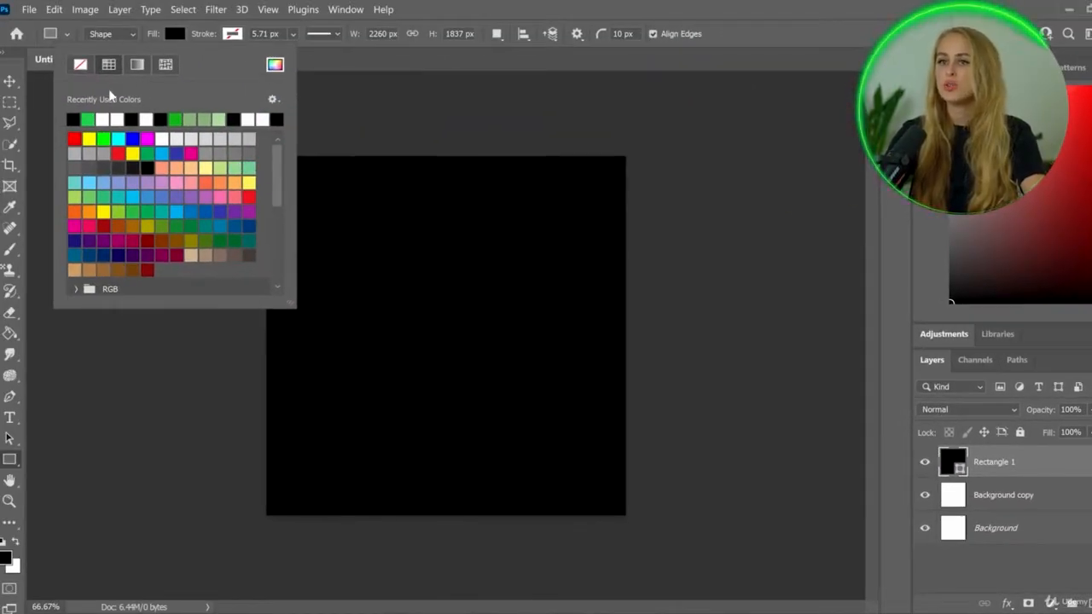
left_click(10, 80)
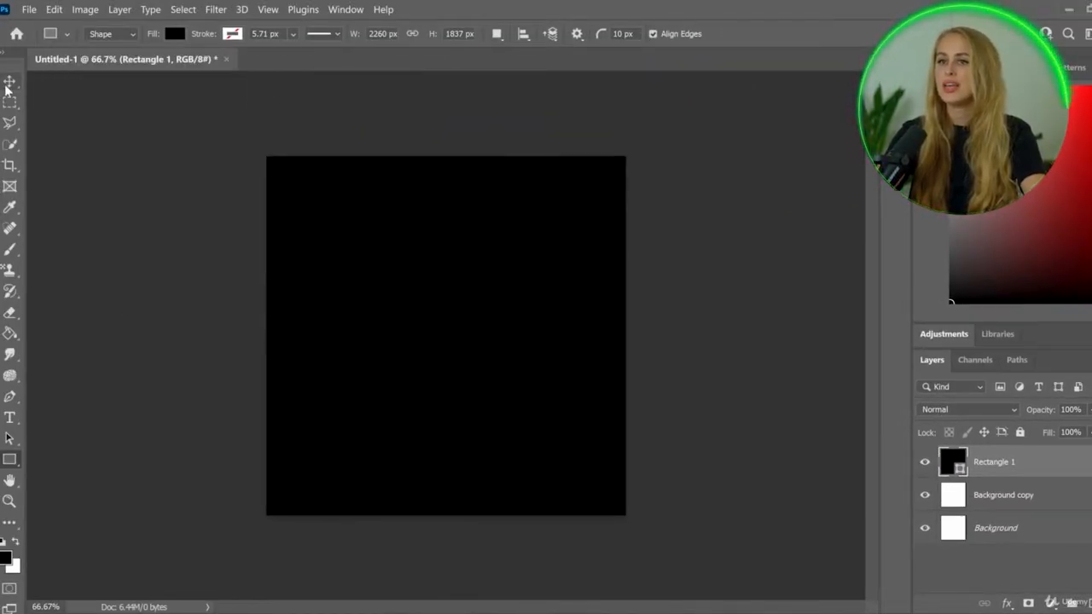
Draw a second rectangle about 794 by 725 px near the middle of the black canvas.
left_click(10, 462)
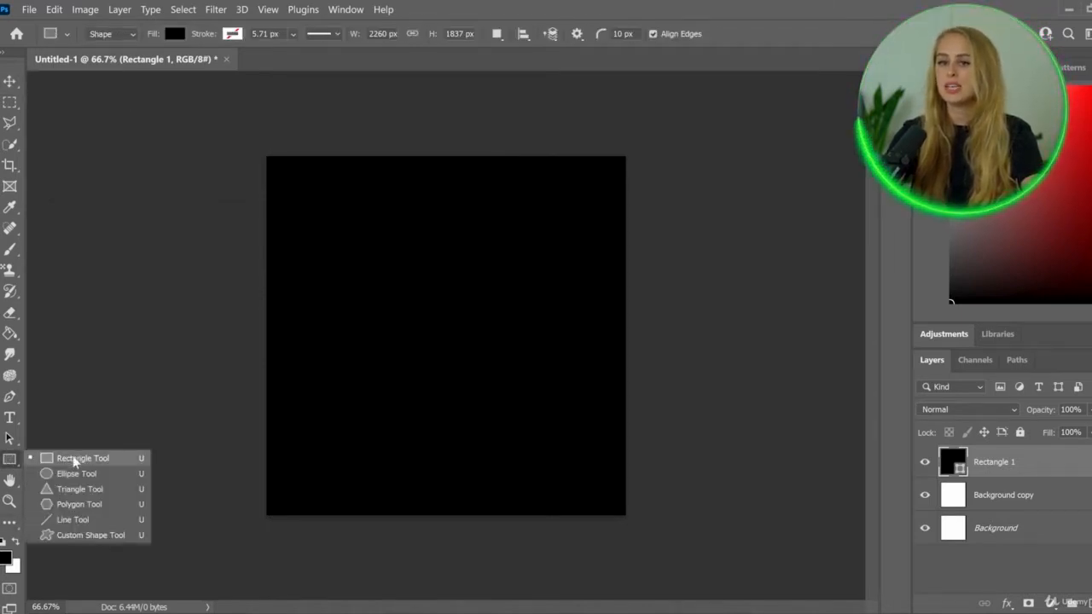
left_click(76, 458)
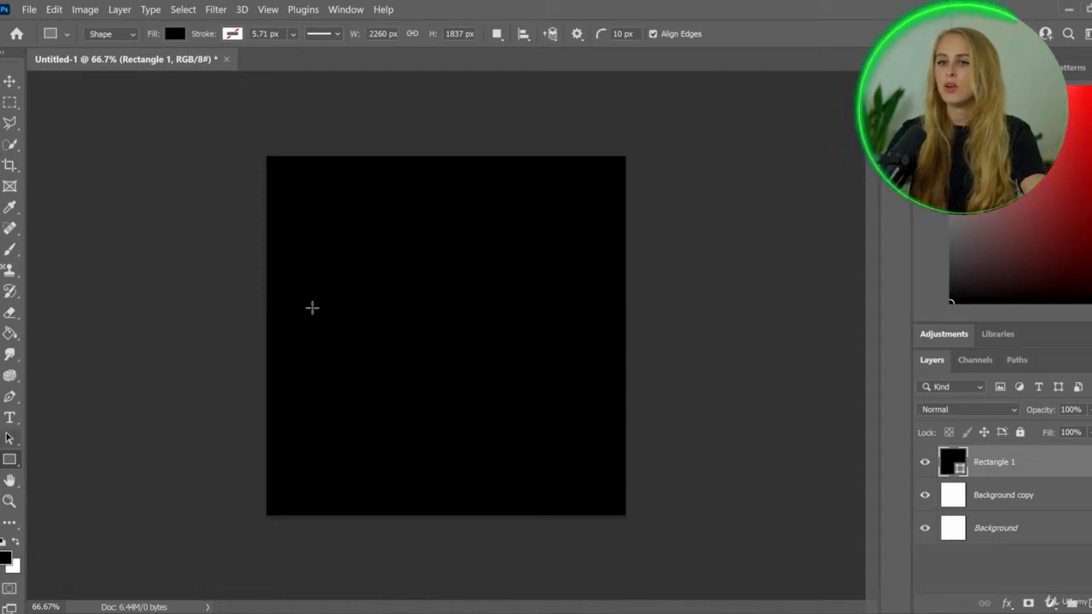
left_click_drag(341, 241, 532, 414)
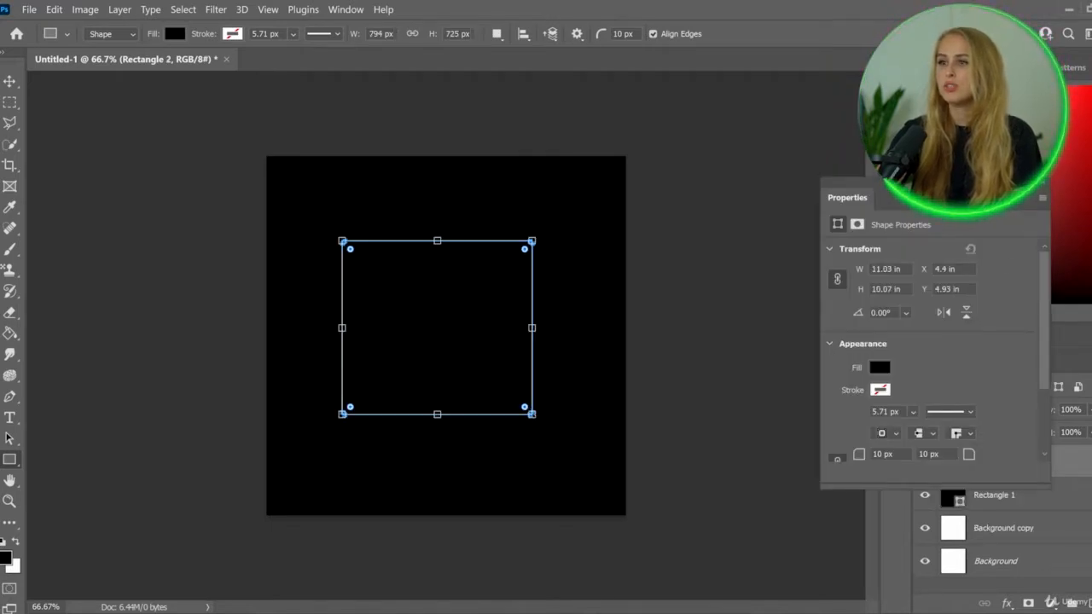
left_click(1042, 195)
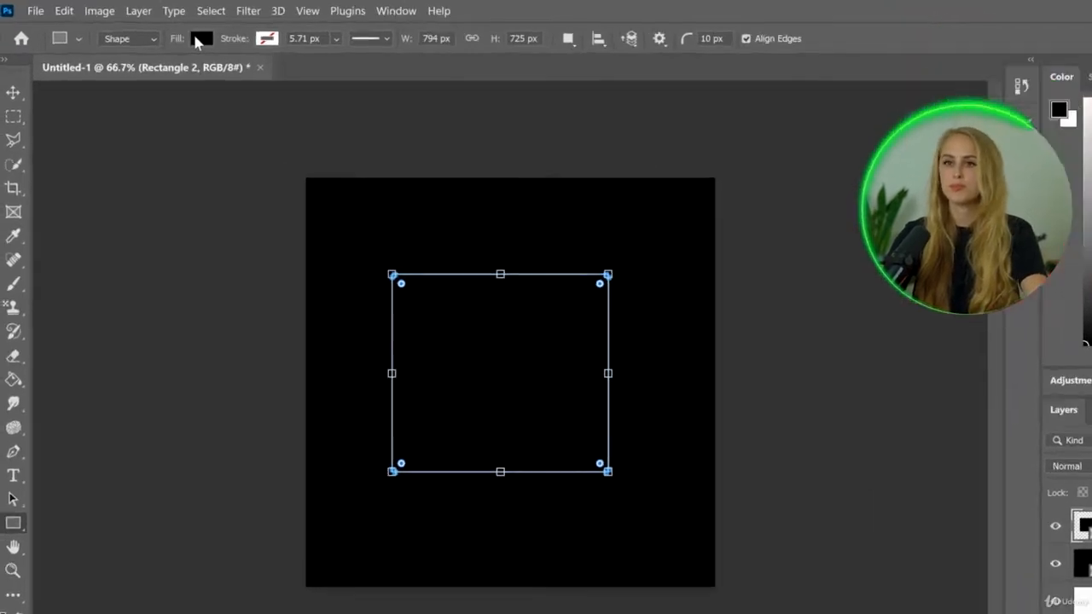
Fill the smaller central rectangle with the recently used bright green.
left_click(174, 34)
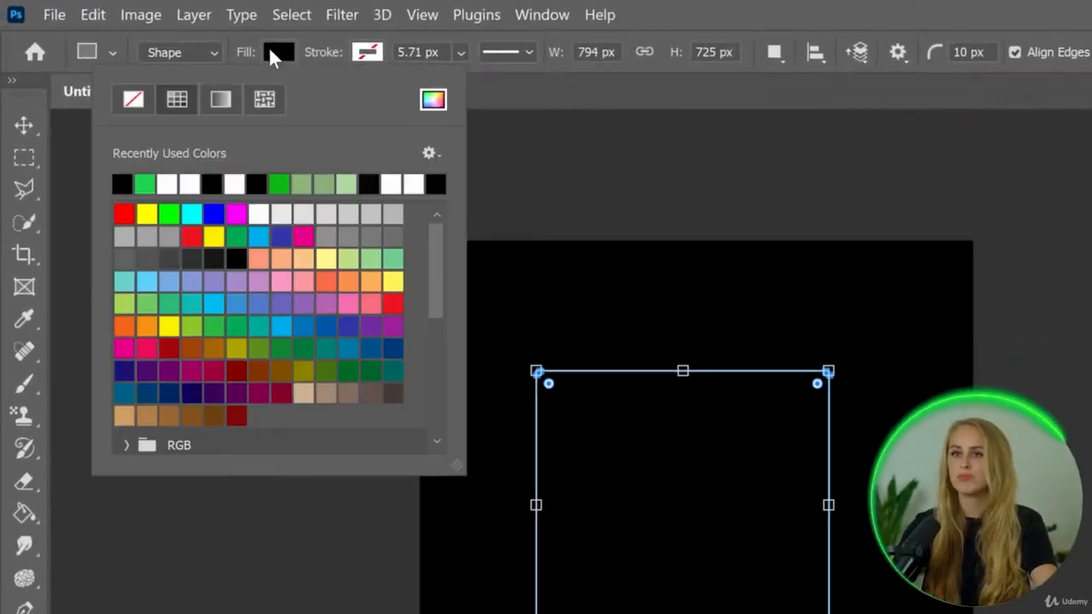
left_click(152, 180)
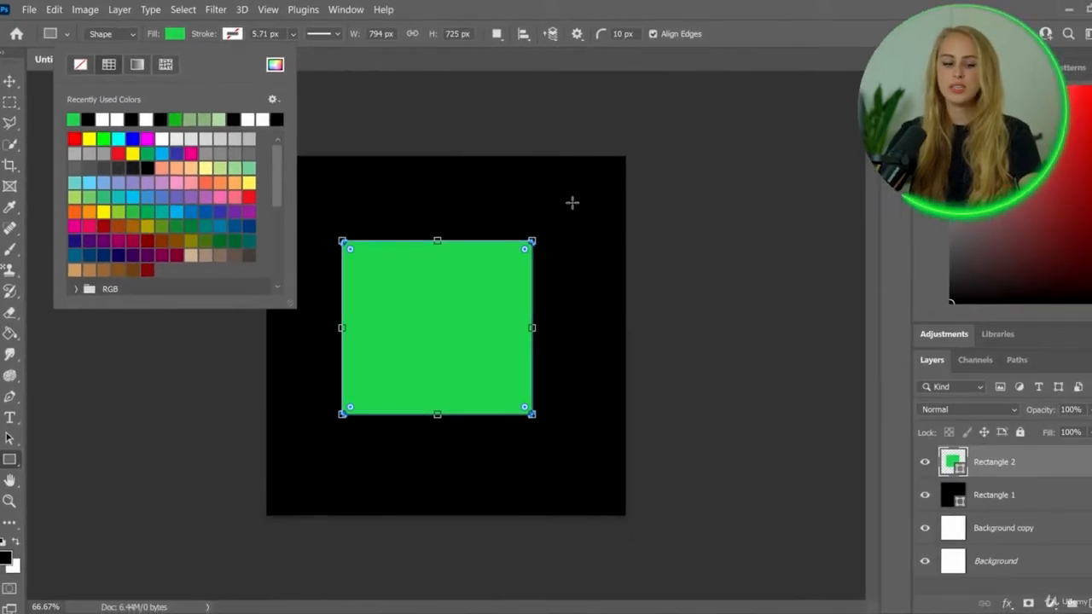
left_click(559, 223)
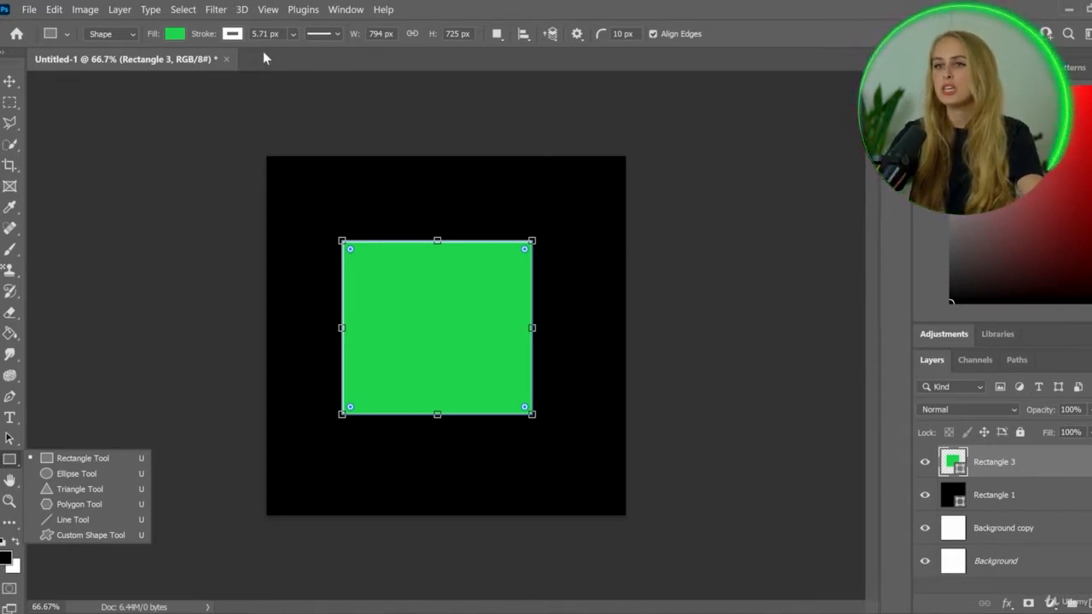
Try the green rectangle without a stroke and reapply its white stroke.
left_click(233, 35)
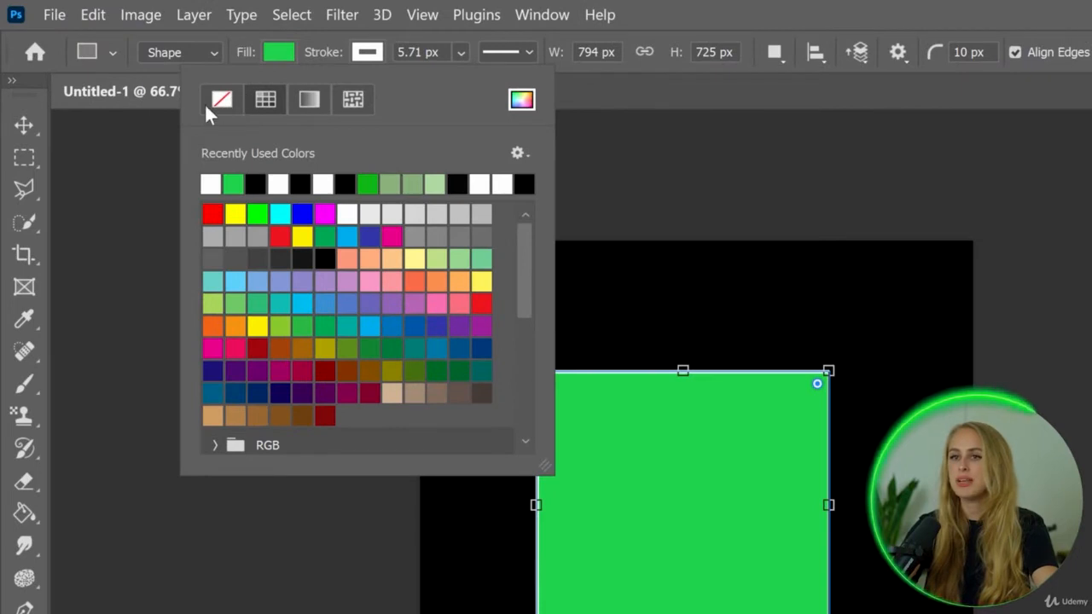
left_click(218, 102)
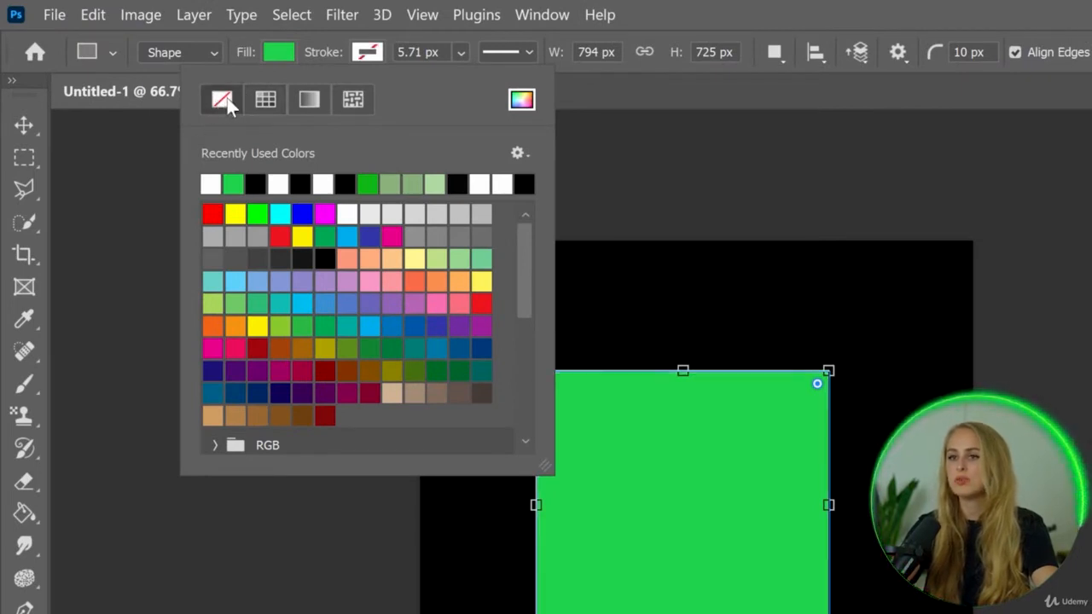
left_click(211, 183)
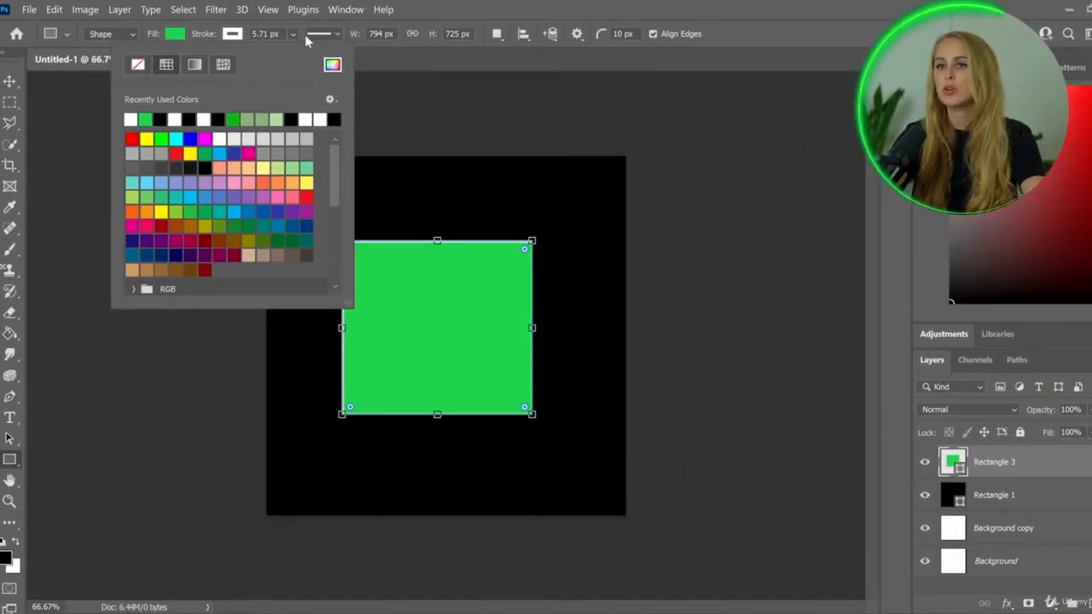
Thicken the green rectangle's white stroke to 33.93 px.
left_click(293, 33)
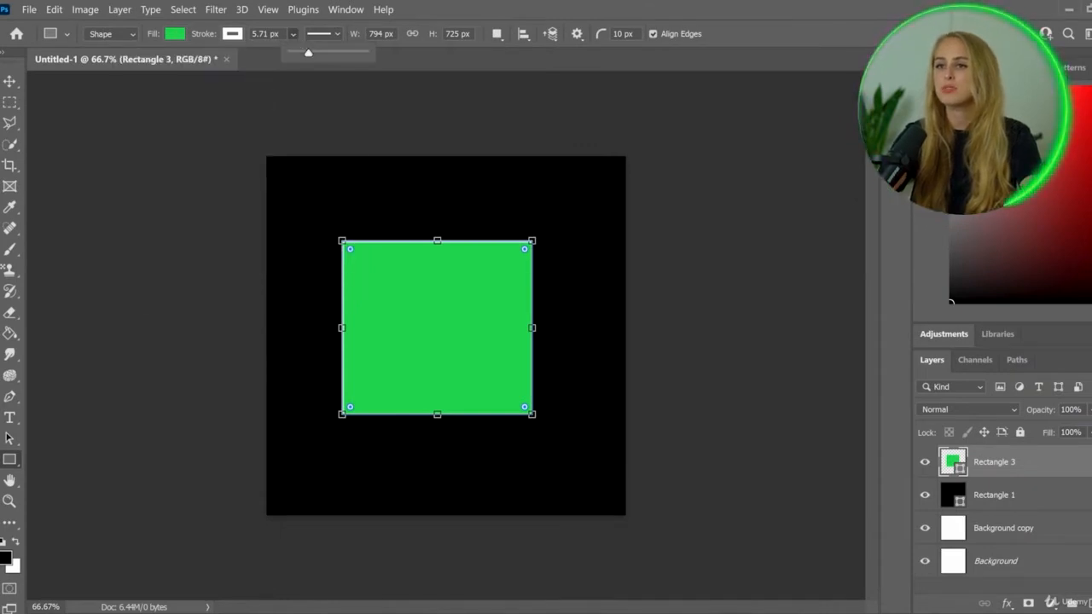
mouse_move(323, 55)
left_mouse_down()
mouse_move(347, 56)
mouse_move(297, 57)
mouse_move(333, 53)
left_mouse_up()
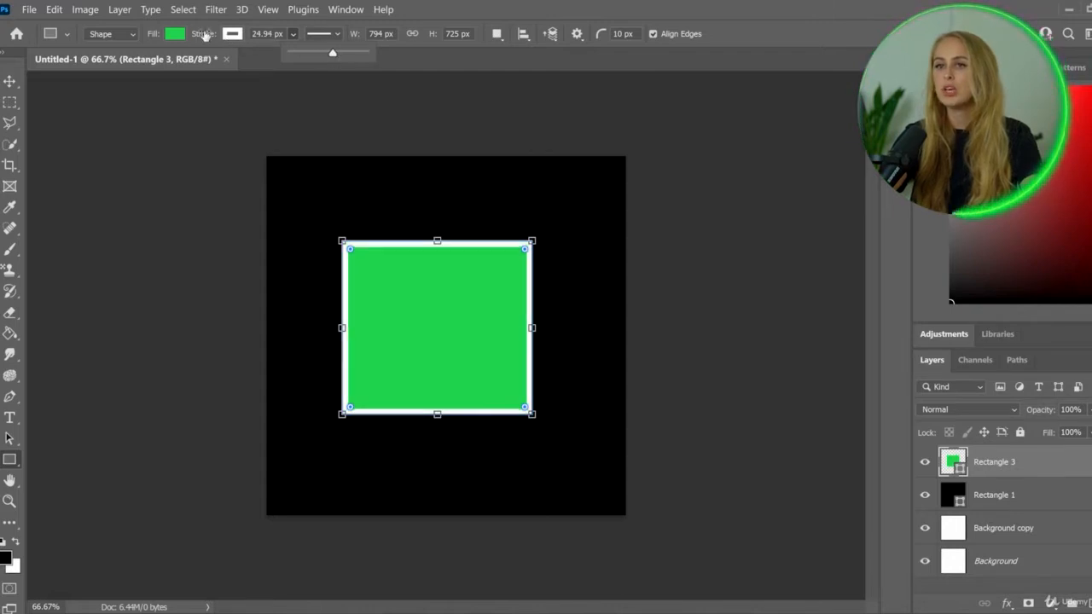
mouse_move(198, 34)
left_mouse_down()
mouse_move(206, 37)
mouse_move(184, 37)
mouse_move(211, 37)
mouse_move(195, 37)
left_mouse_up()
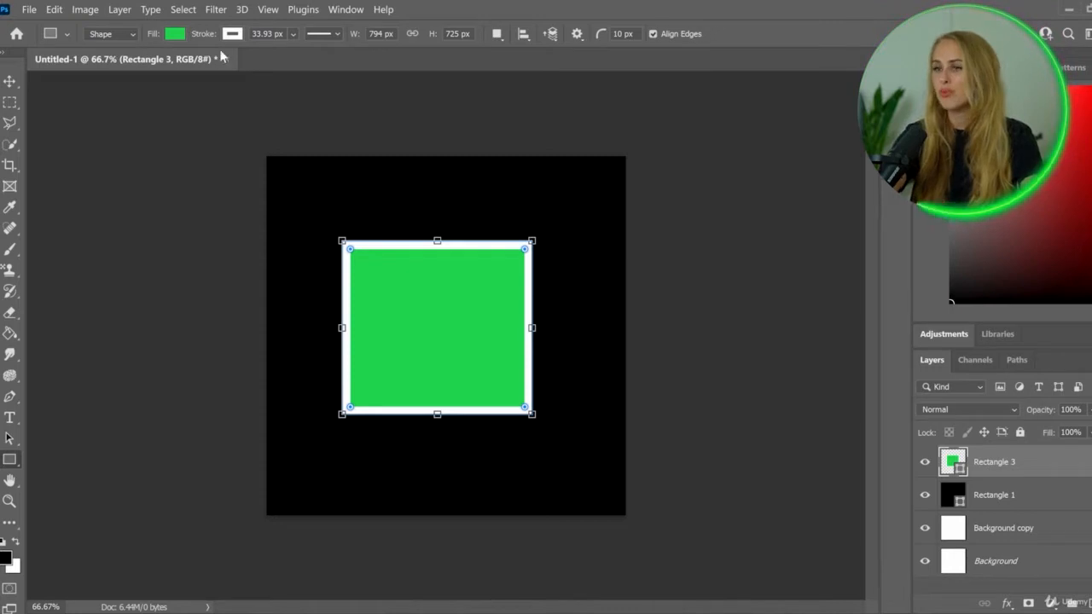
Remove the green rectangle's fill, leaving only its white outline.
left_click(175, 35)
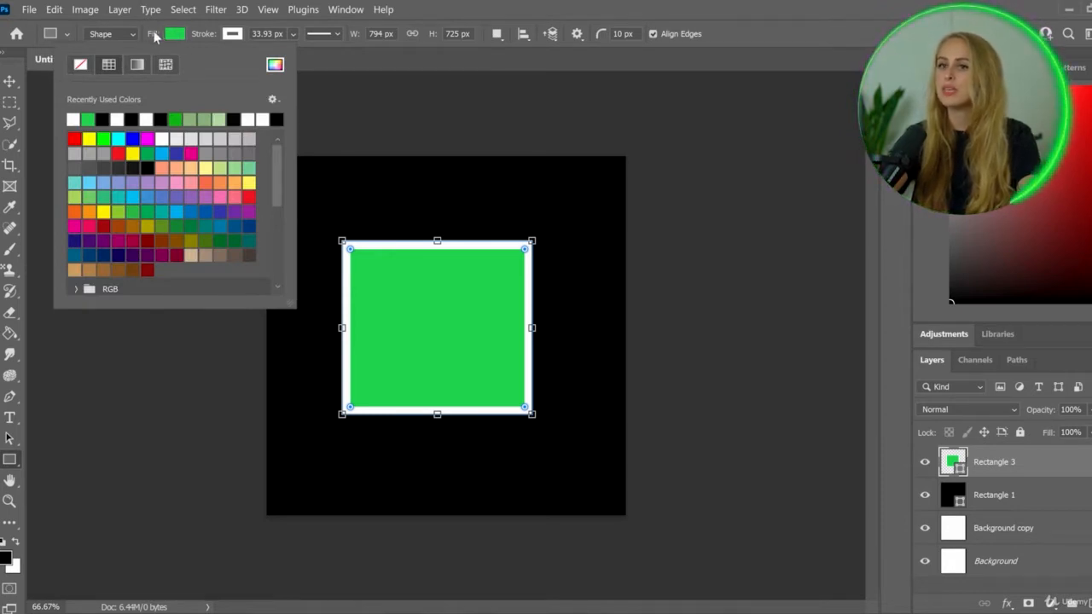
left_click(82, 66)
key("Return")
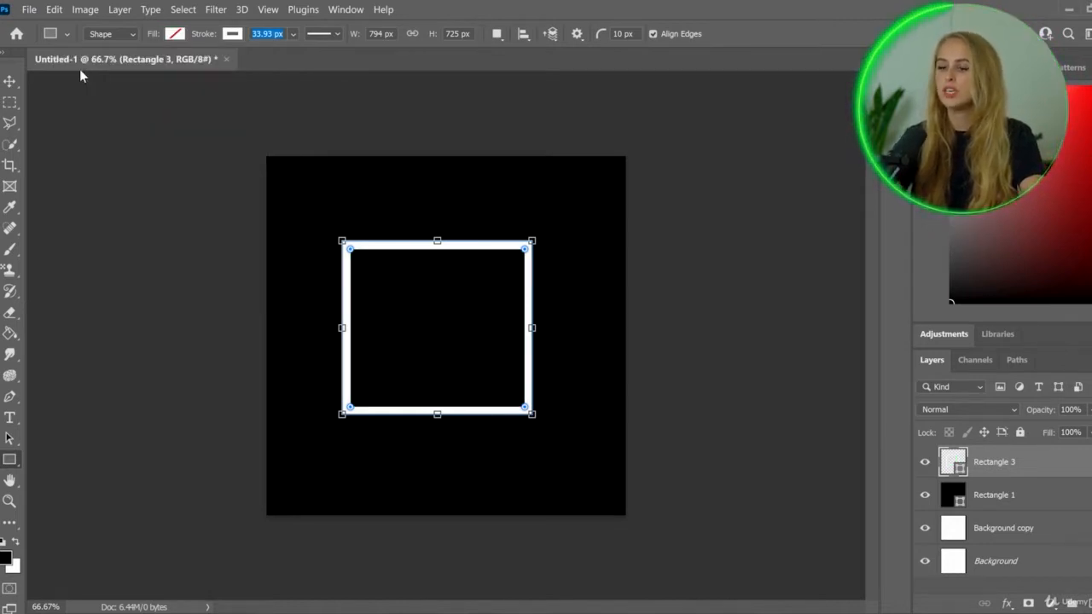
key("Return")
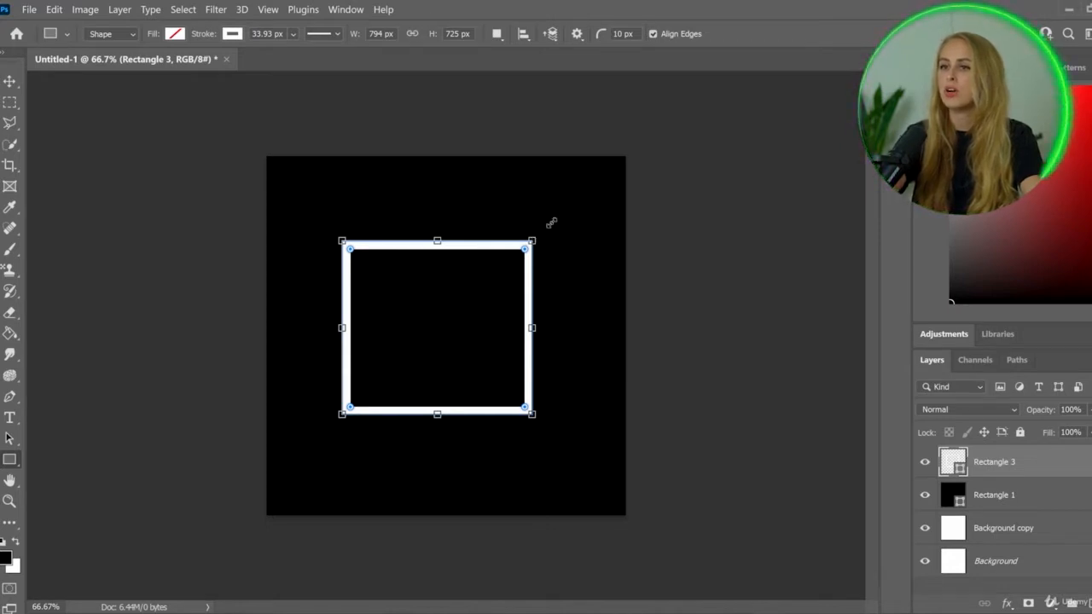
Enlarge the white outline to about 1426 by 1302 px, with its upper-right corner at the canvas corner.
left_click_drag(531, 241, 624, 157)
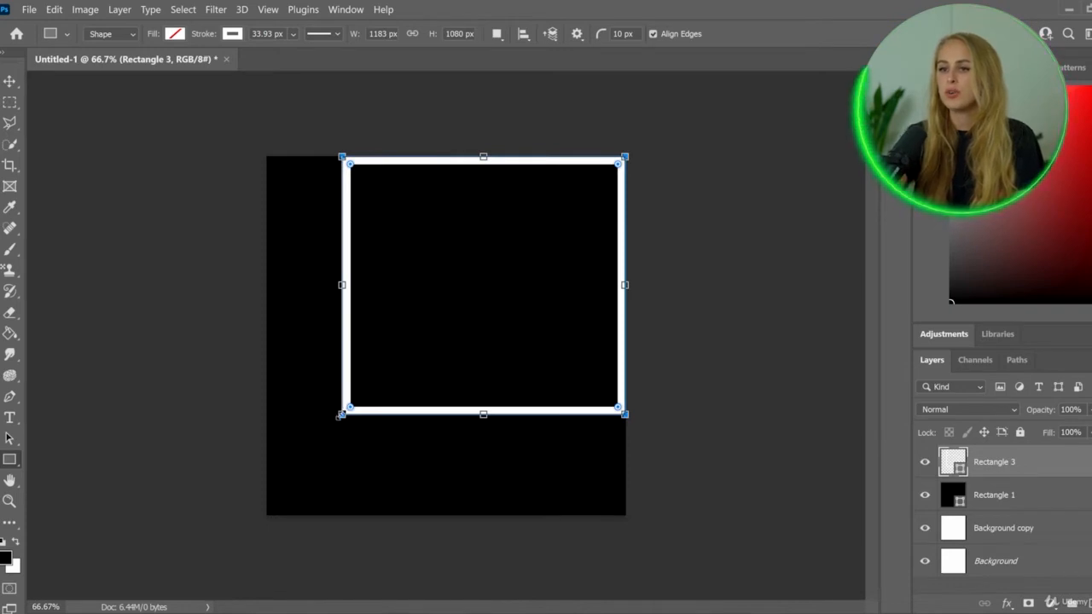
left_click_drag(339, 413, 311, 499)
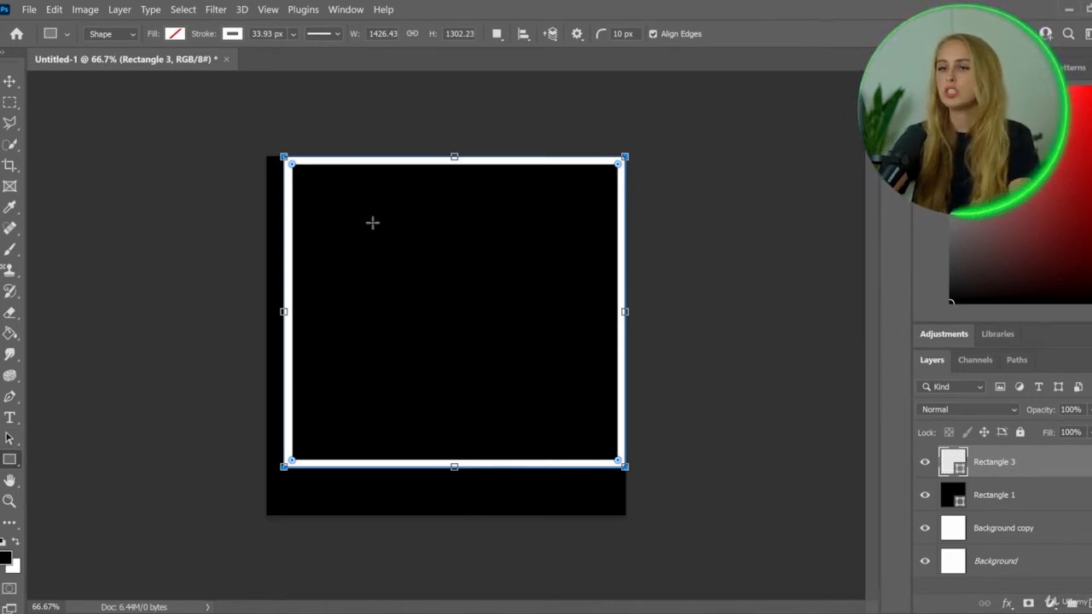
key("Return")
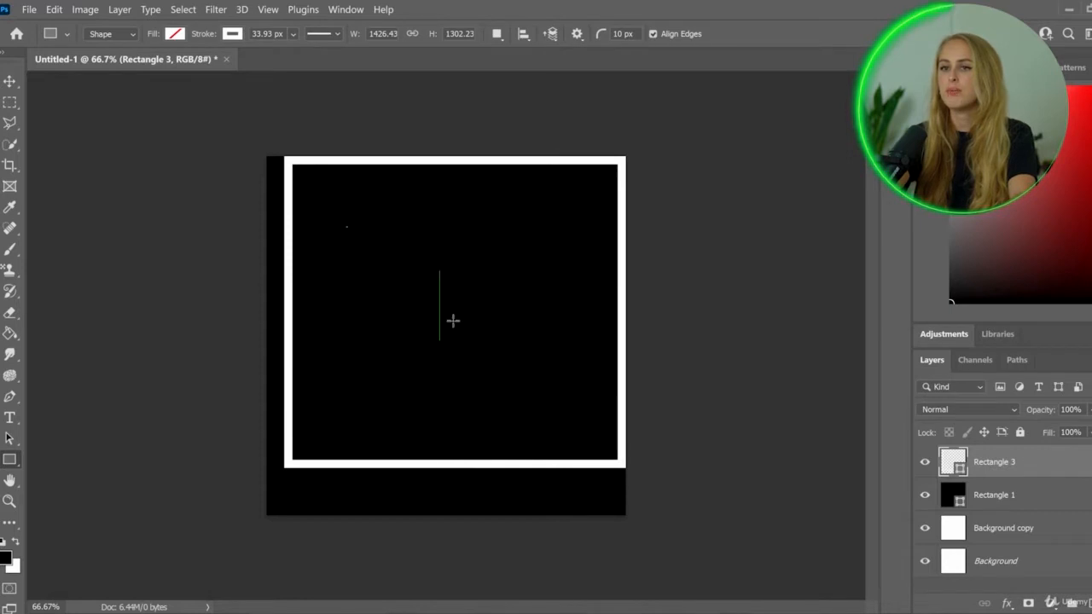
Draw a rectangle about 811 by 785 px inside the white frame and fill it with bright green.
mouse_move(452, 320)
left_mouse_down()
mouse_move(528, 421)
mouse_move(539, 415)
left_mouse_up()
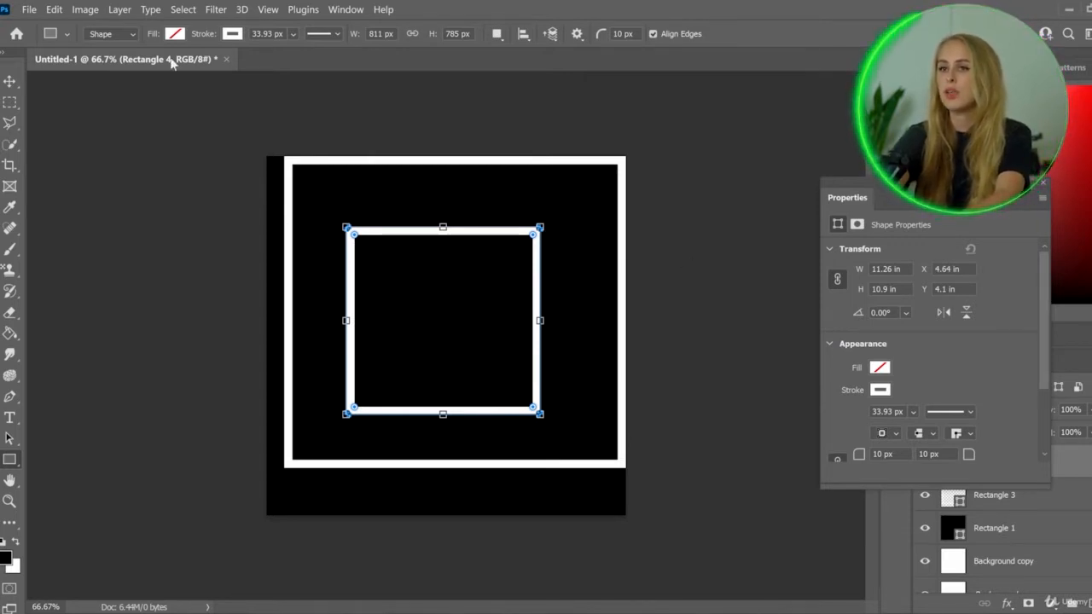
left_click(175, 34)
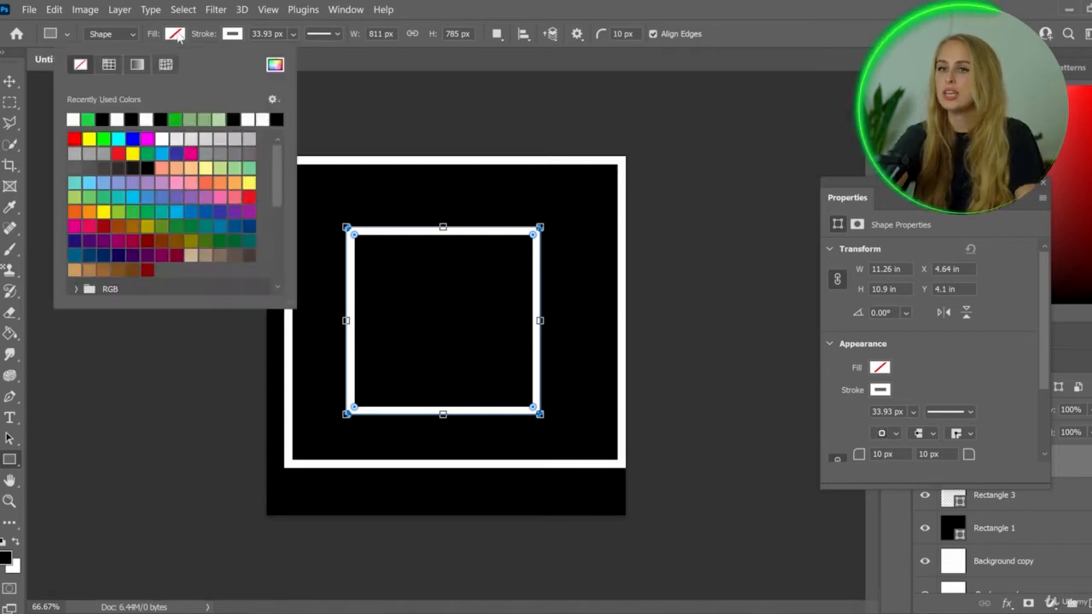
left_click(88, 118)
left_click(294, 41)
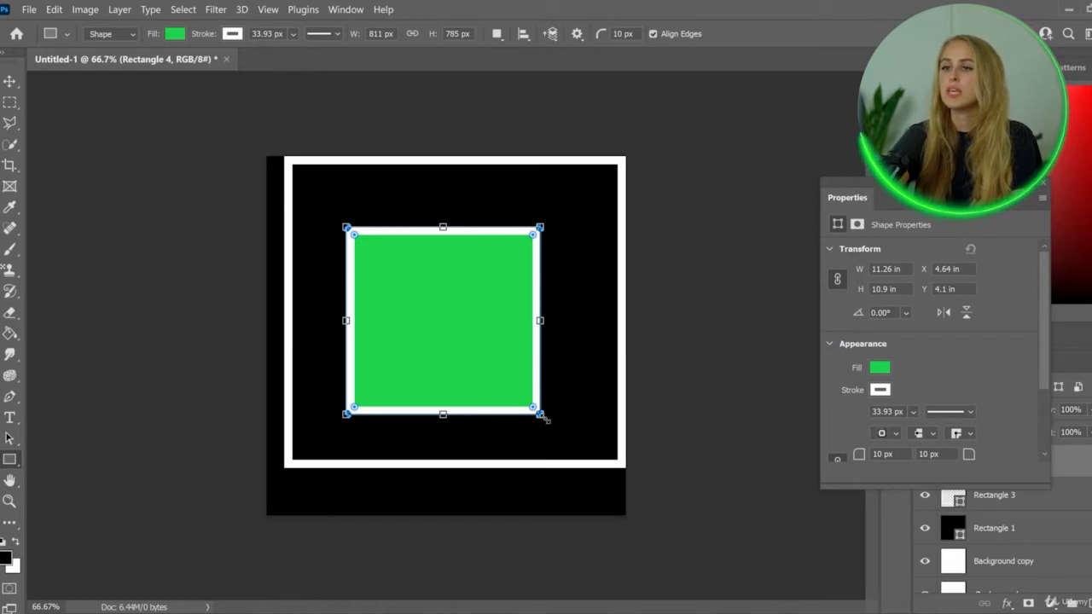
key("Return")
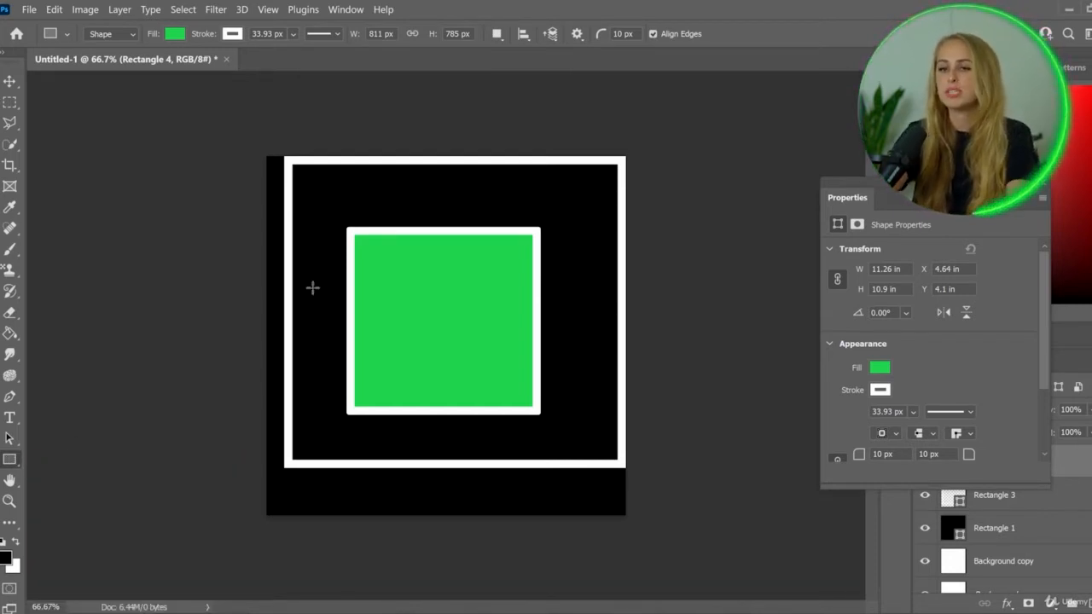
Draw a green circle about 660 px across with the Ellipse tool, overlapping the green rectangle's upper-right corner.
right_click(9, 459)
left_click(60, 472)
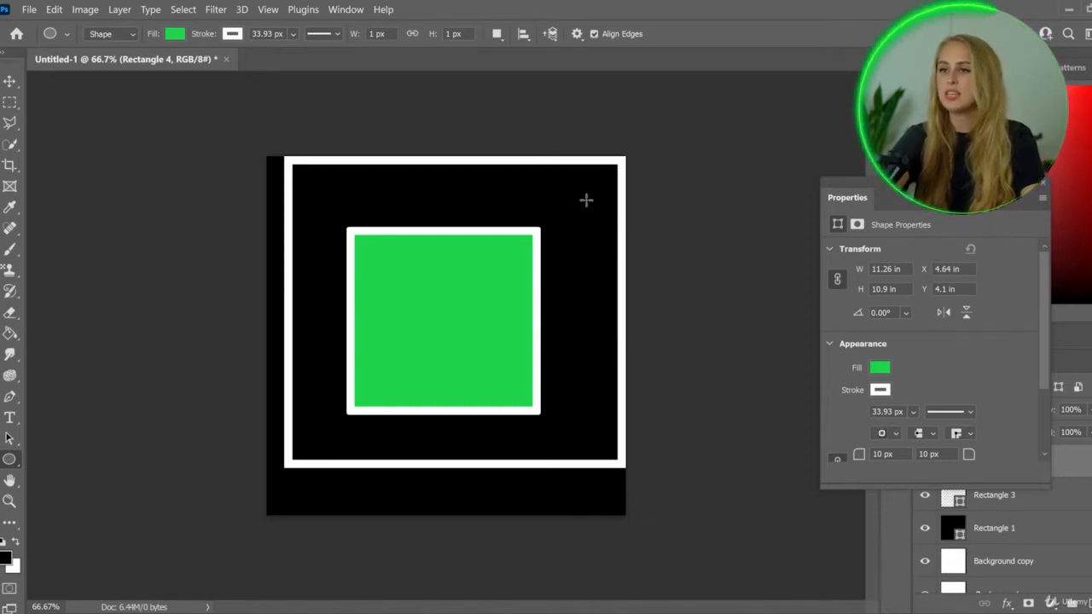
left_click_drag(586, 199, 432, 455)
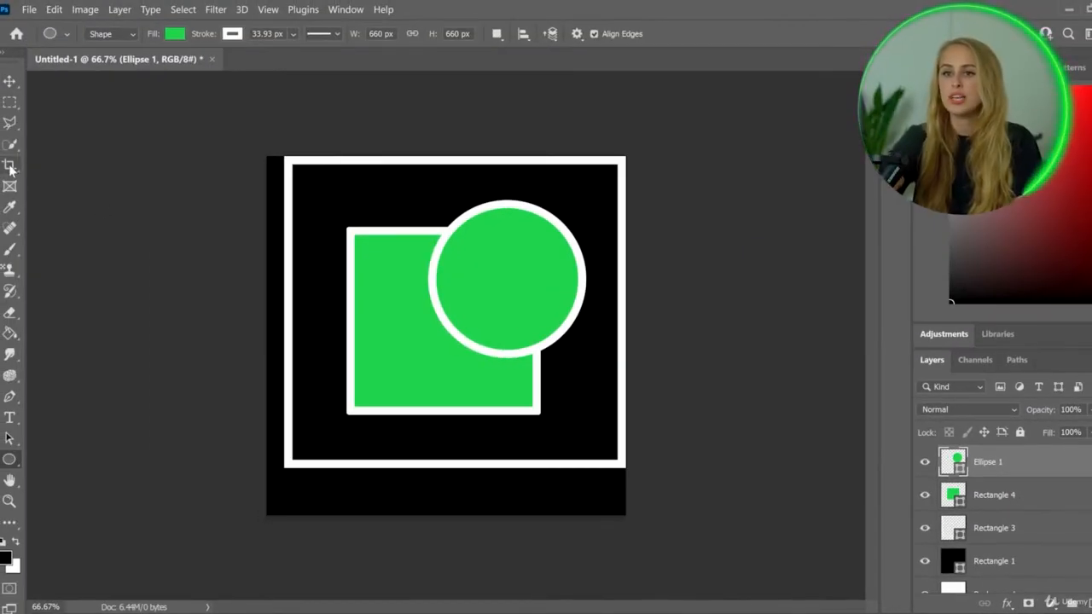
Extend the canvas downward and to the left with the Crop tool at a 1:1 ratio and switch to the Move tool.
left_click(10, 164)
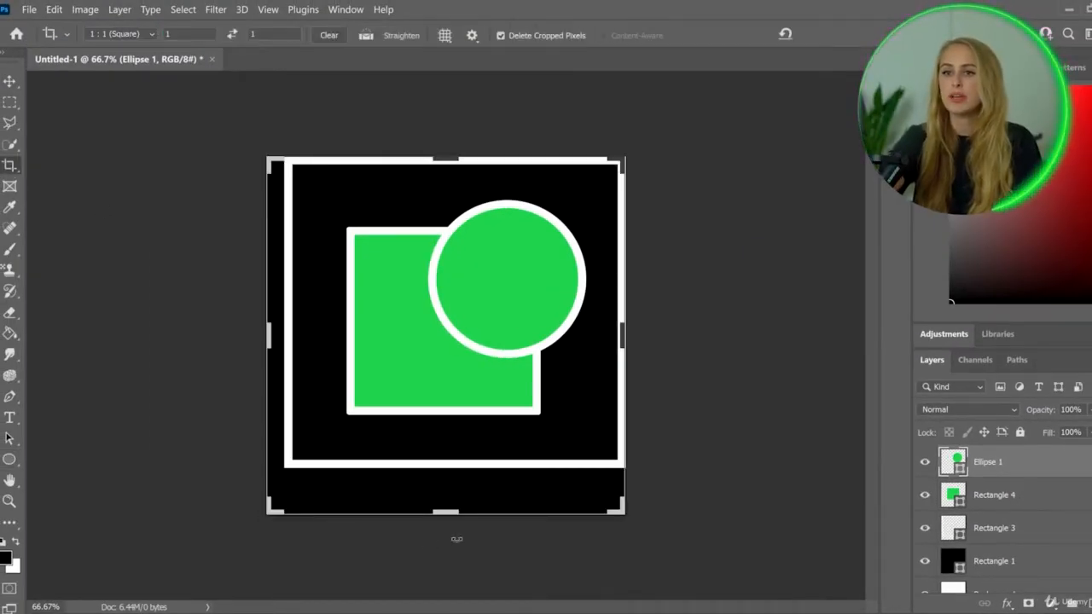
left_click_drag(261, 514, 49, 597)
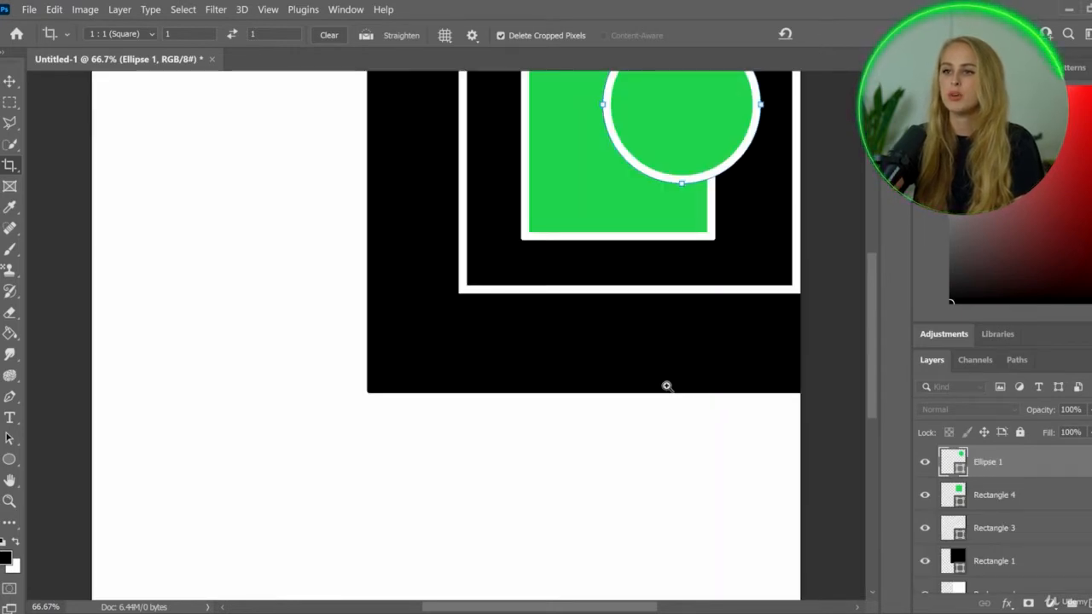
left_click_drag(666, 385, 626, 389)
key("v")
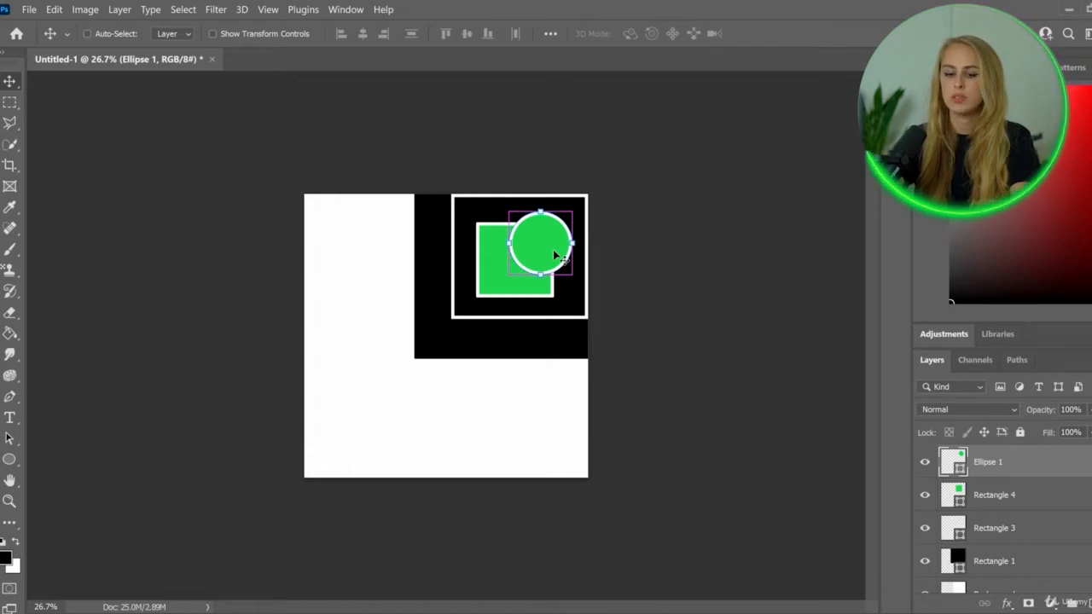
Enlarge the green vector circle with Free Transform until it nearly fills the canvas, and examine how sharp its edge is.
key("ctrl+t")
left_click_drag(510, 274, 298, 440)
key("Return")
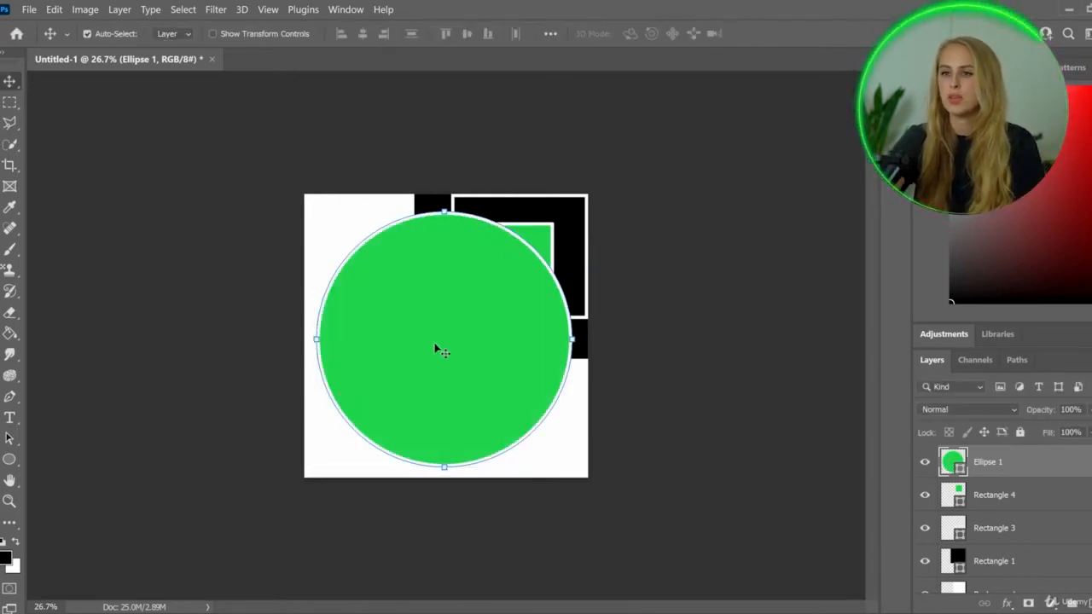
scroll(433, 346, "up", 5)
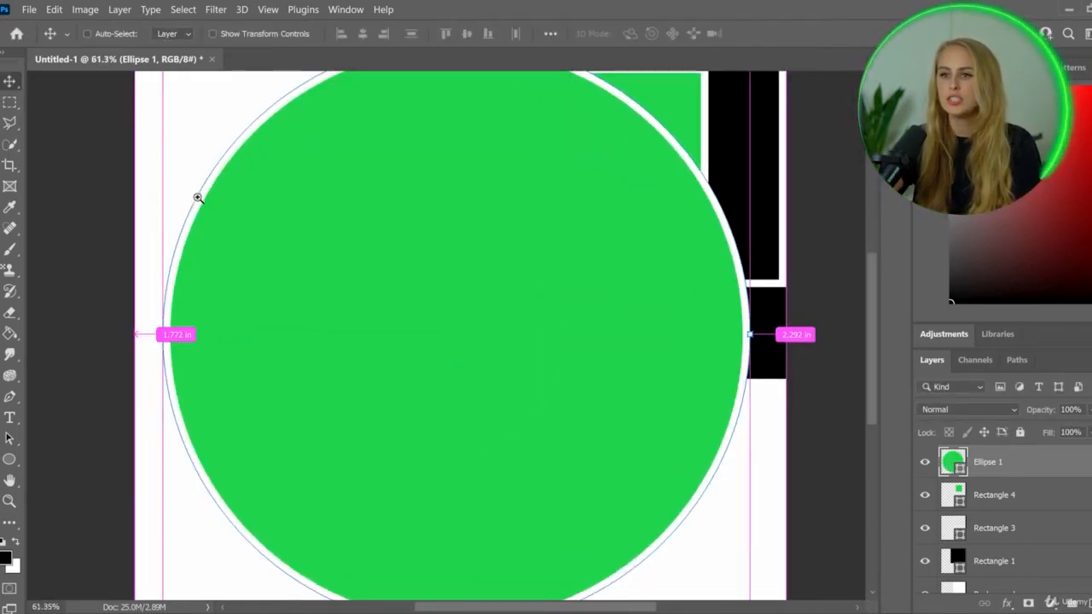
scroll(209, 195, "up", 5)
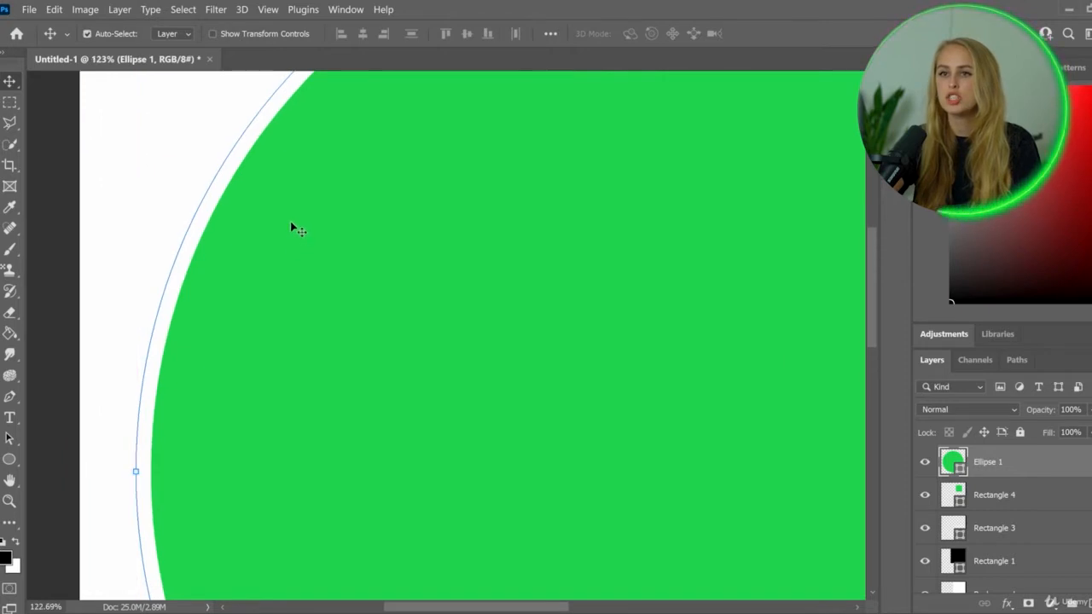
scroll(298, 230, "up", 2)
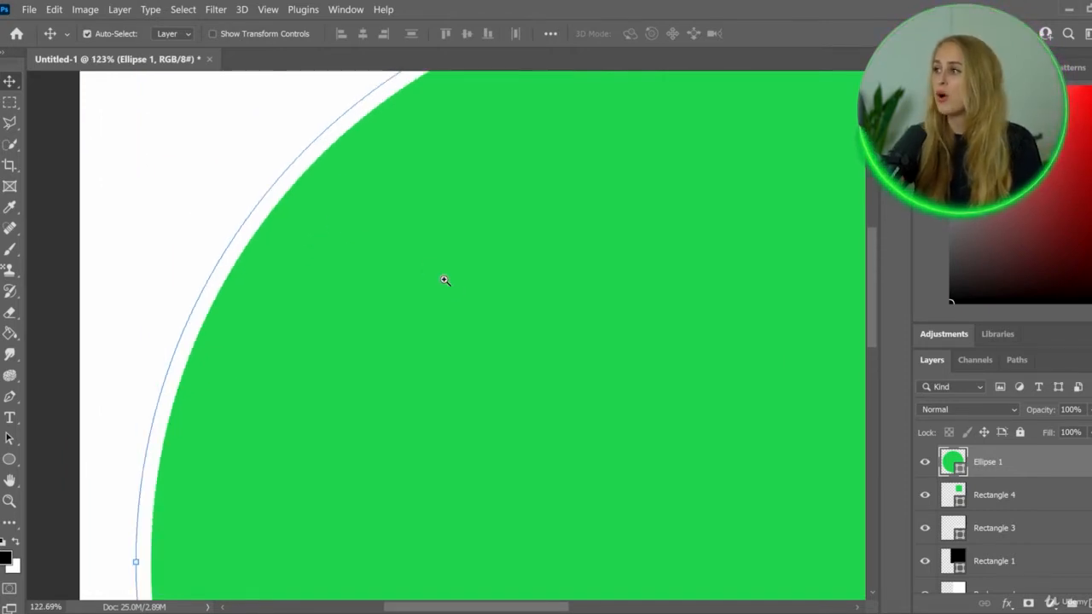
scroll(417, 285, "down", 15)
scroll(597, 348, "up", 9)
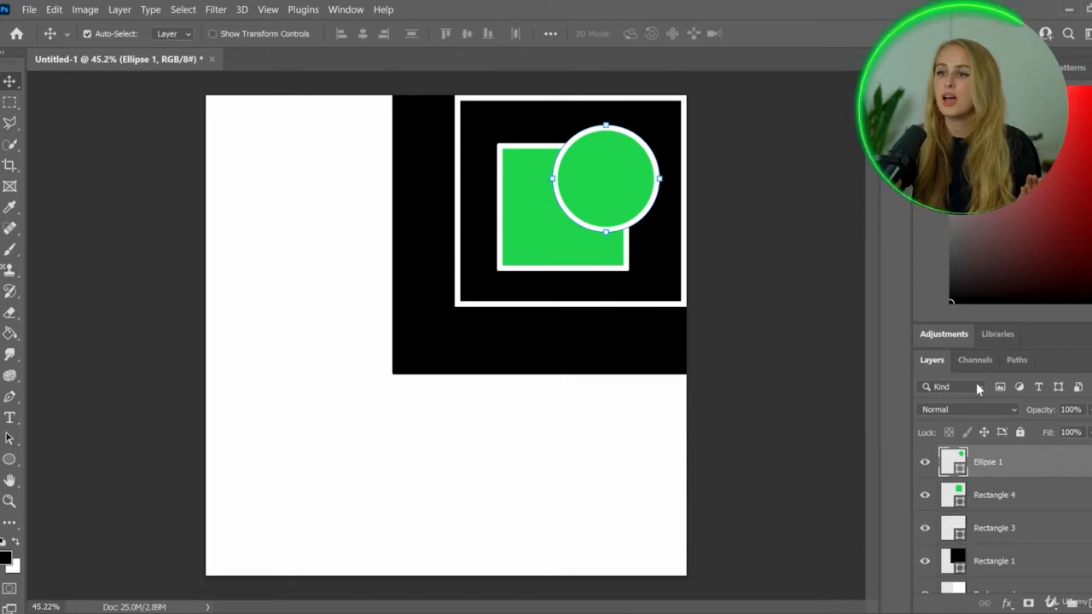
Rasterize the Ellipse 1 layer and check which rasterize options are available for it.
right_click(1004, 466)
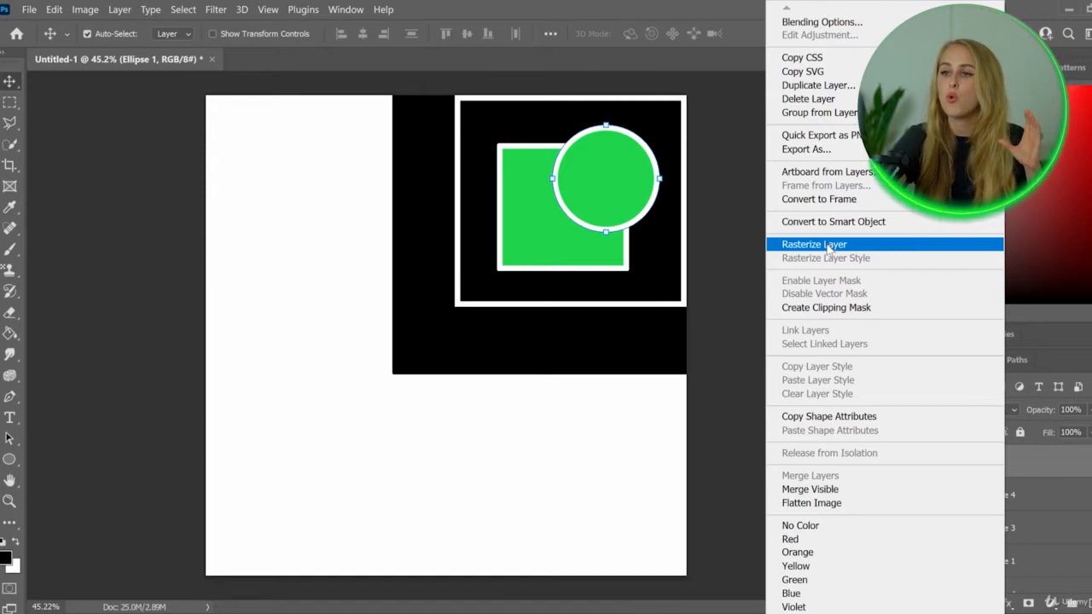
left_click(827, 246)
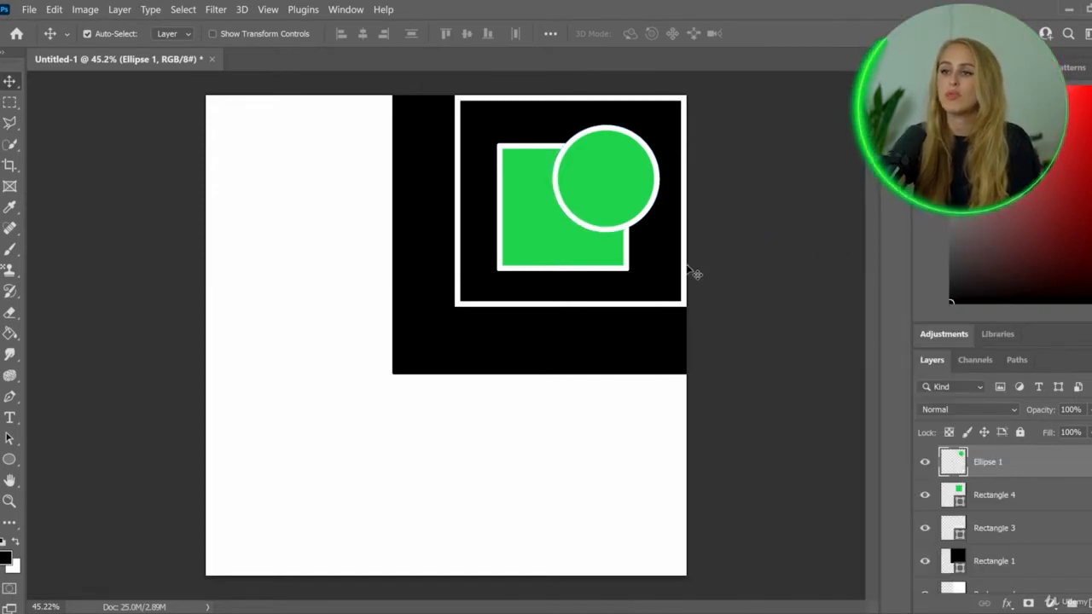
right_click(1022, 465)
left_click(1047, 465)
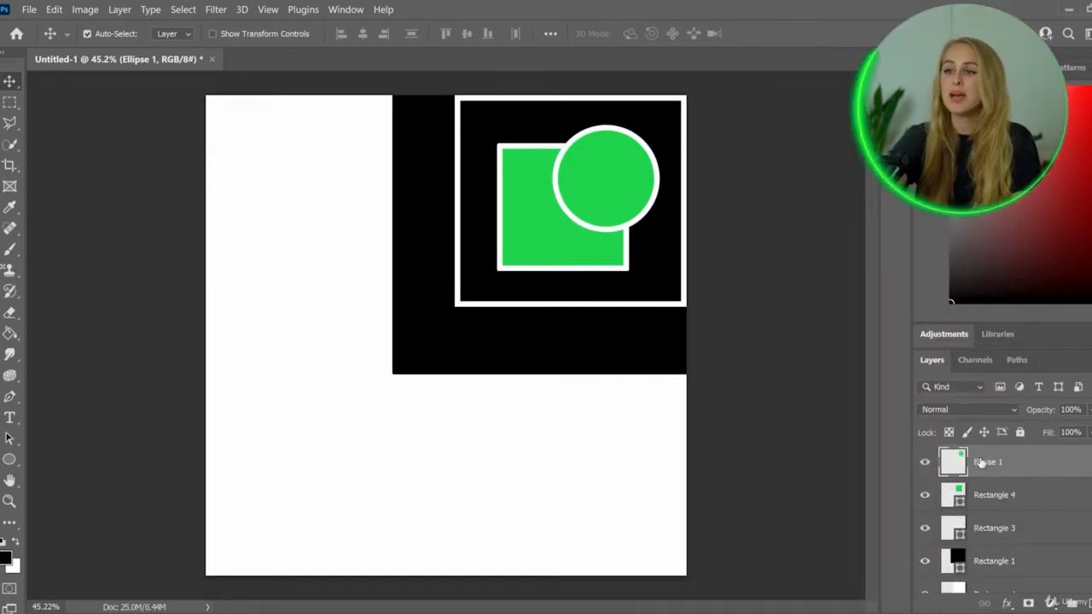
right_click(1019, 464)
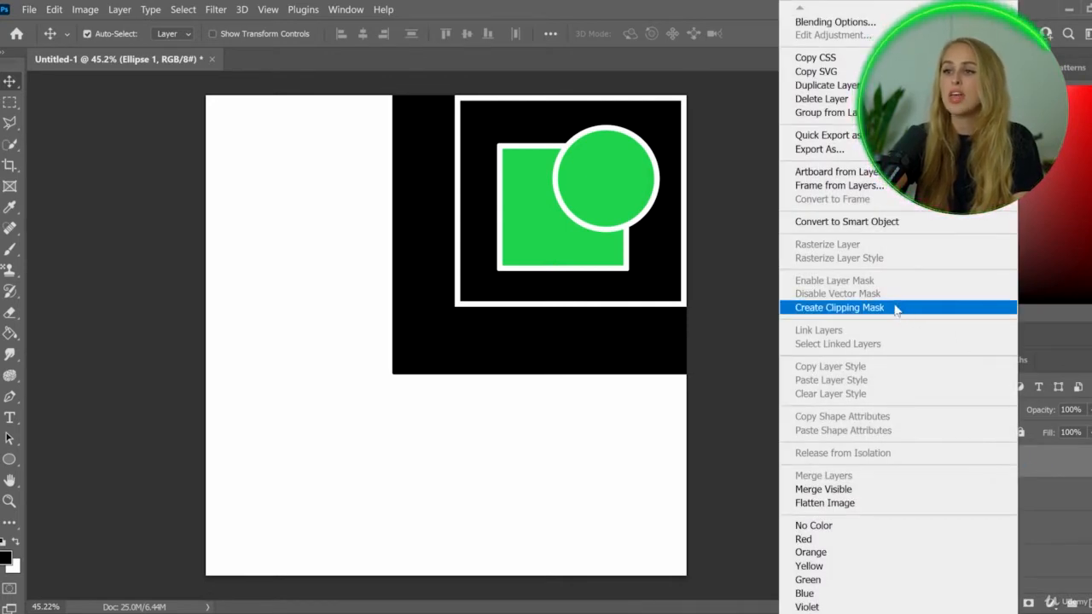
left_click(721, 251)
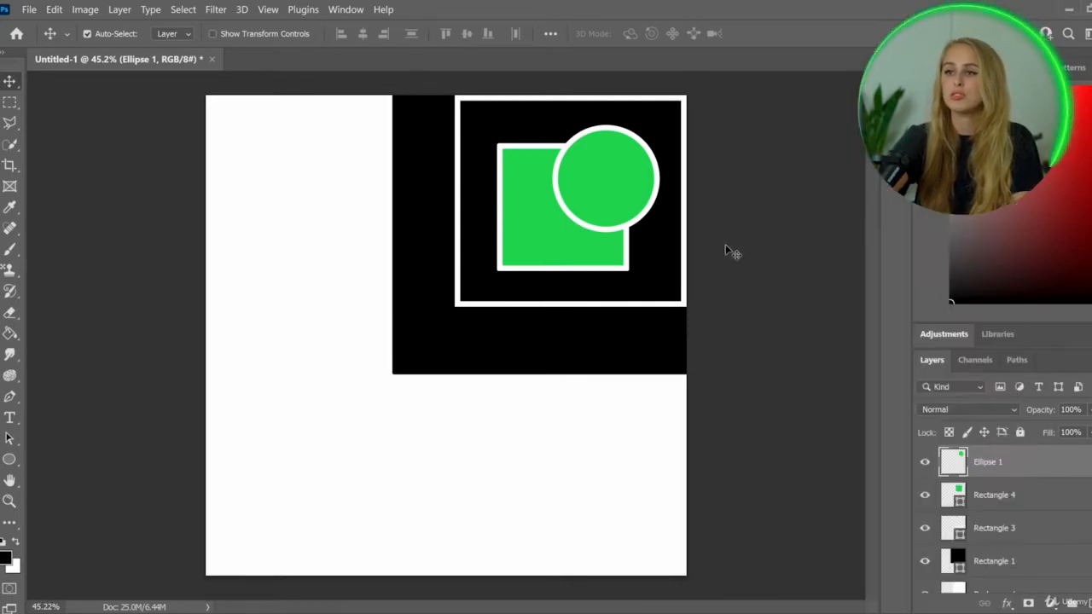
Scale the rasterized circle to about 416% to examine its edge, and undo everything back to before the canvas extension.
key("ctrl+t")
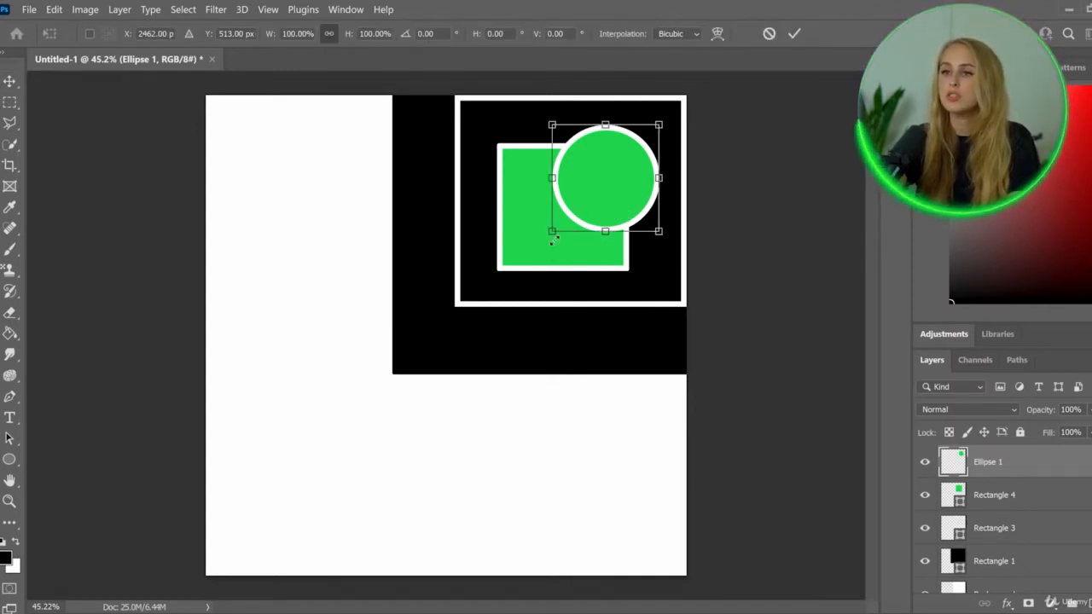
left_click_drag(549, 234, 178, 536)
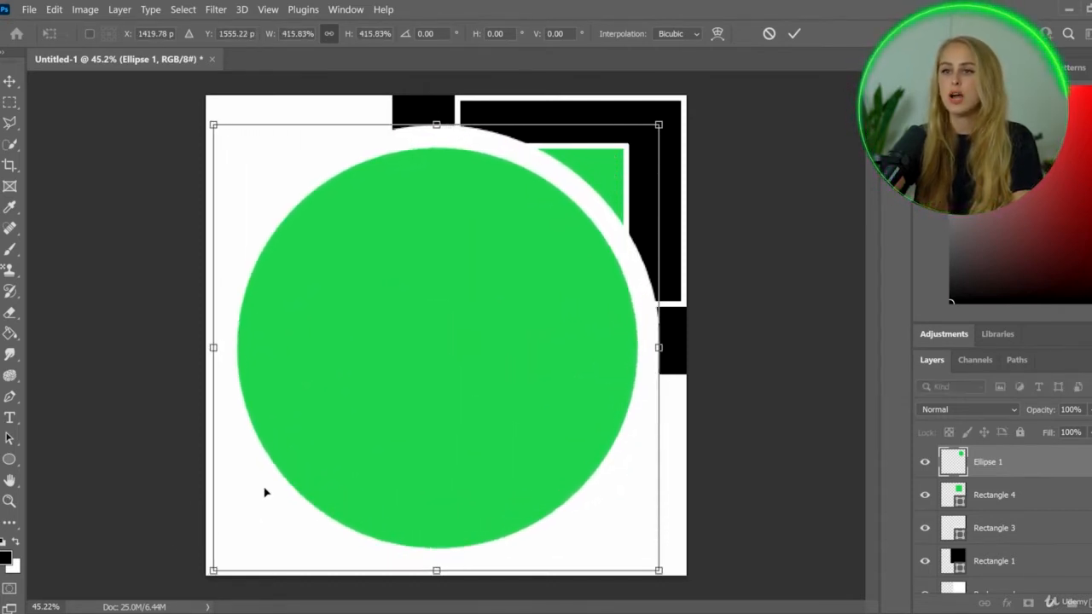
key("Return")
left_click_drag(260, 246, 305, 256)
scroll(501, 236, "up", 5)
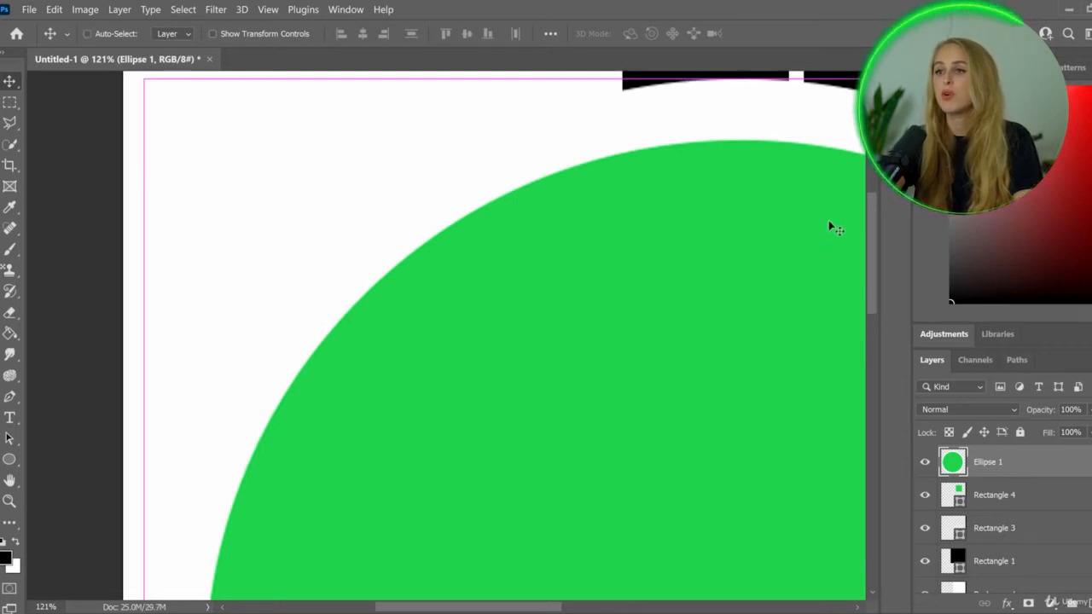
scroll(271, 529, "up", 5)
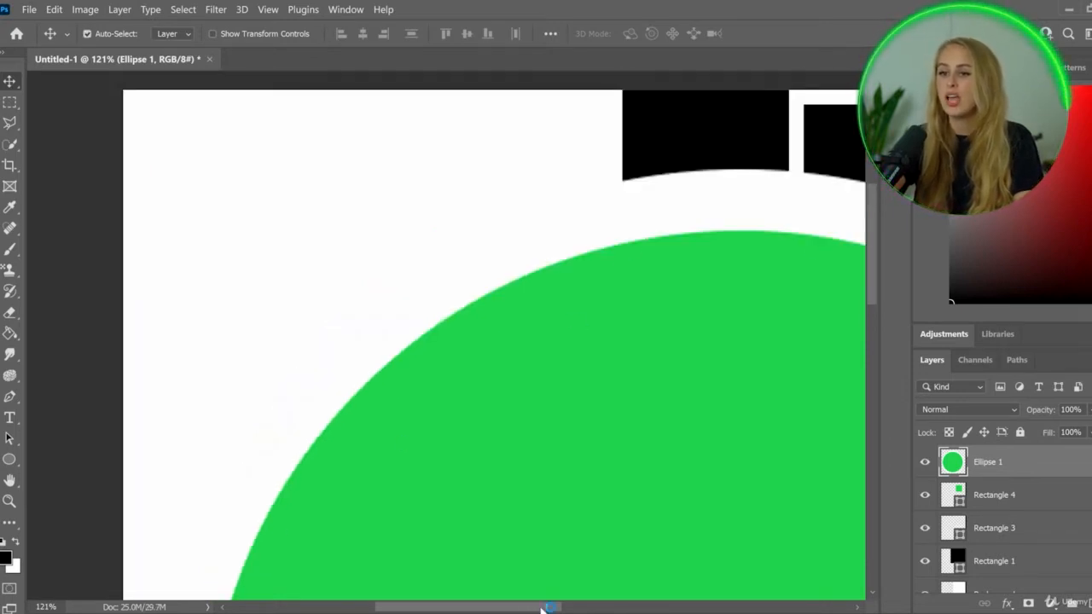
left_click_drag(544, 607, 581, 607)
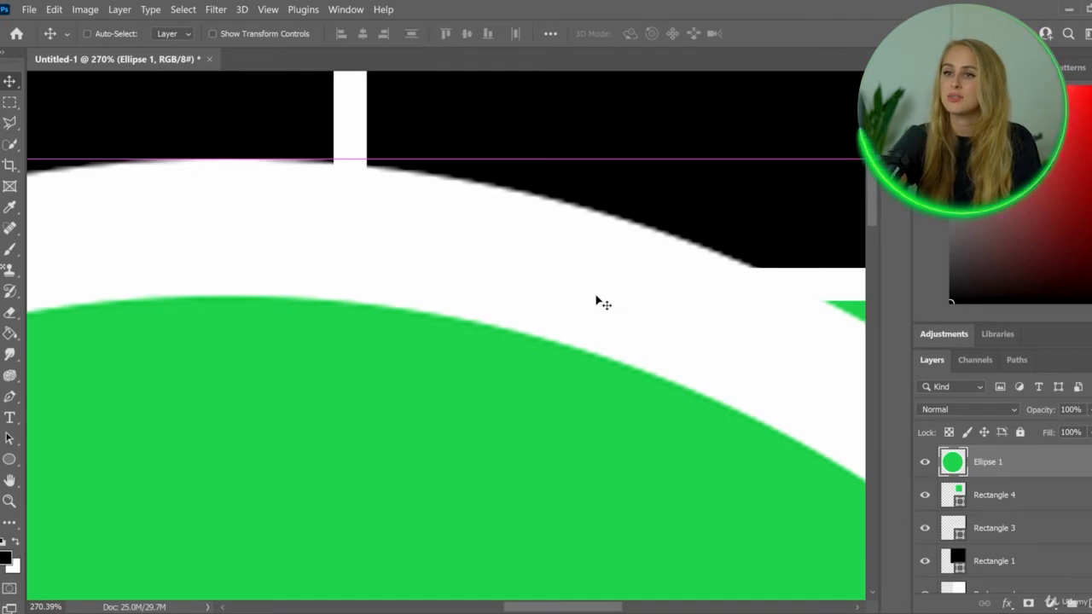
key("ctrl+z")
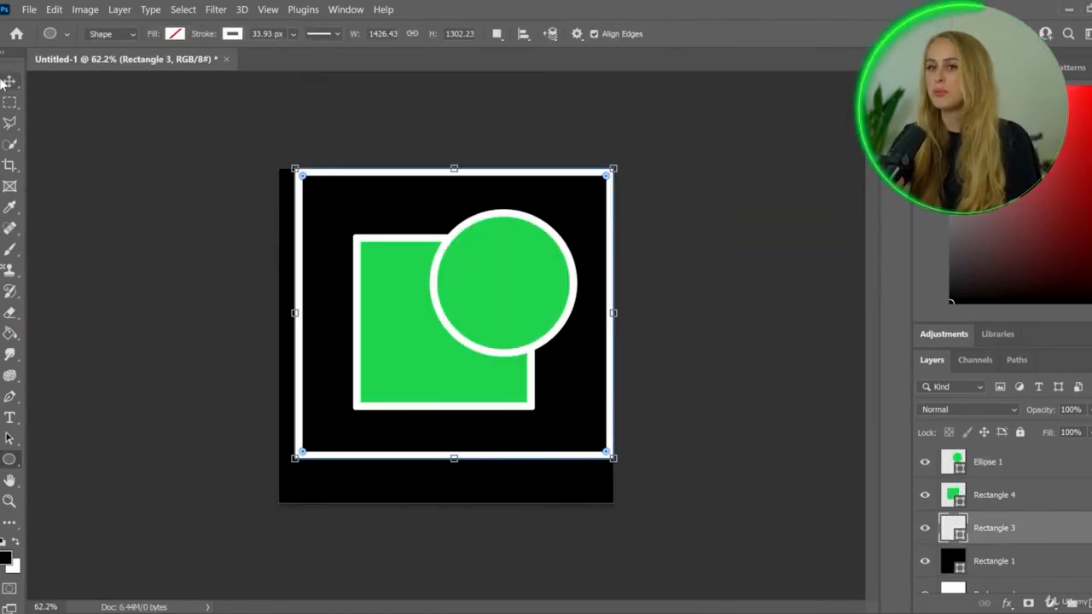
Stretch the white outline downward and to the left to the canvas edges, making it about 1500 by 1500 px.
left_click(7, 81)
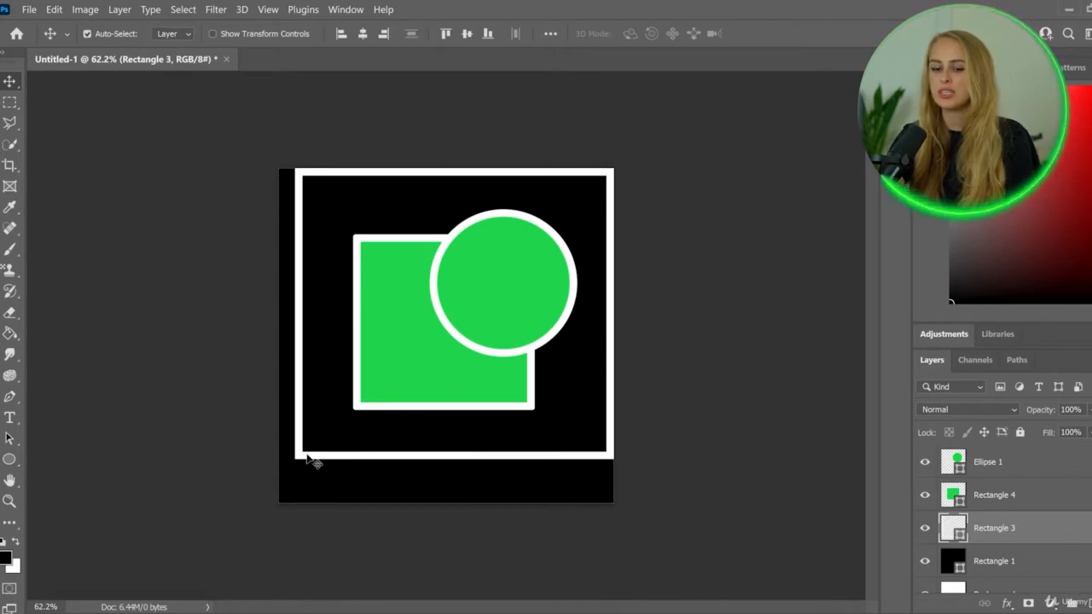
key("ctrl")
key("ctrl+t")
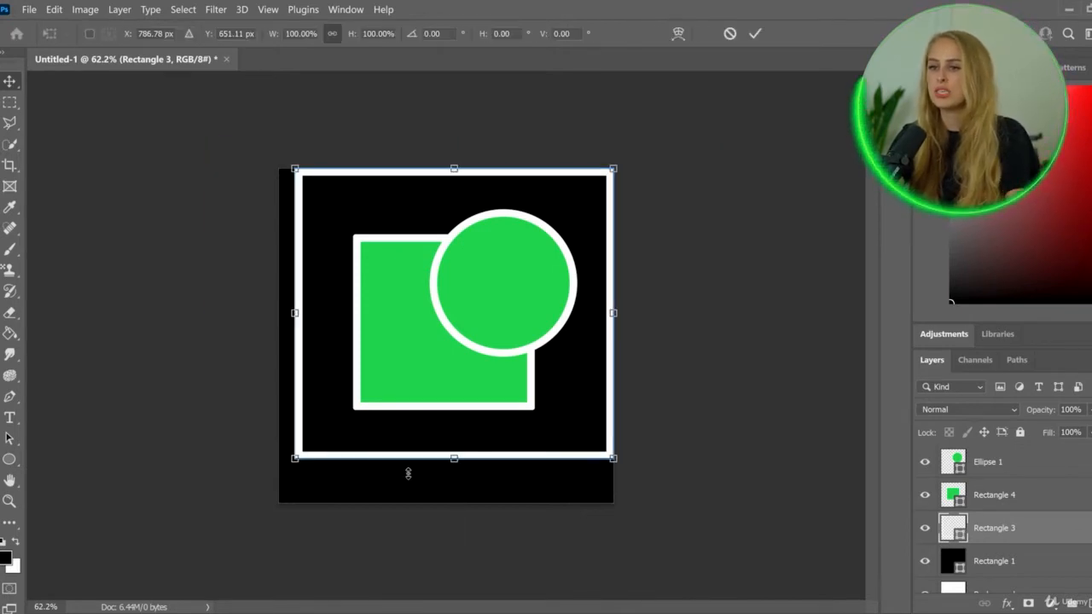
left_click_drag(453, 461, 447, 503)
left_click_drag(294, 335, 278, 336)
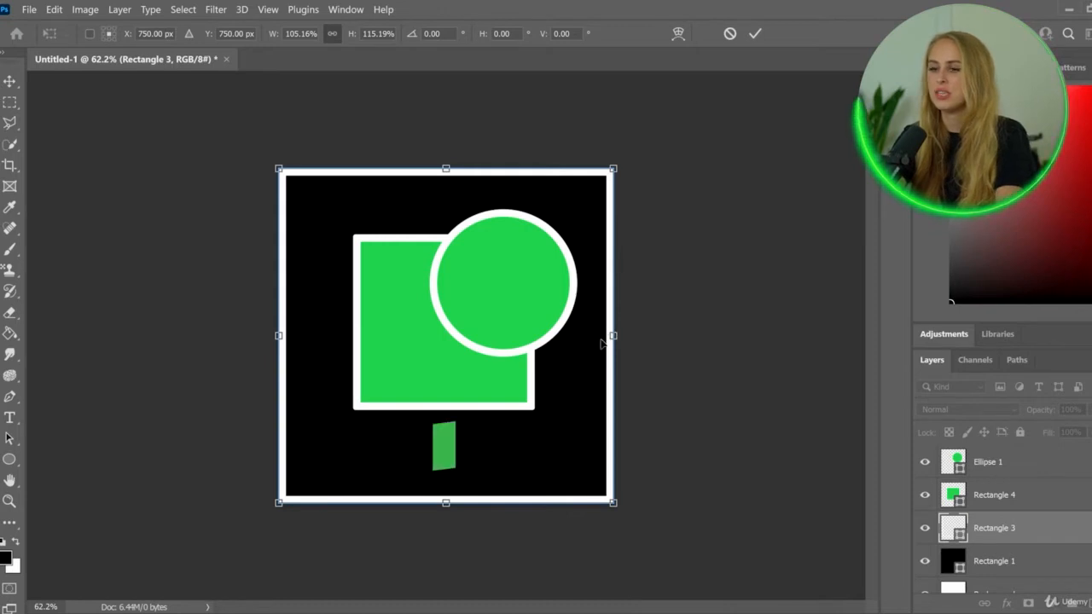
key("Return")
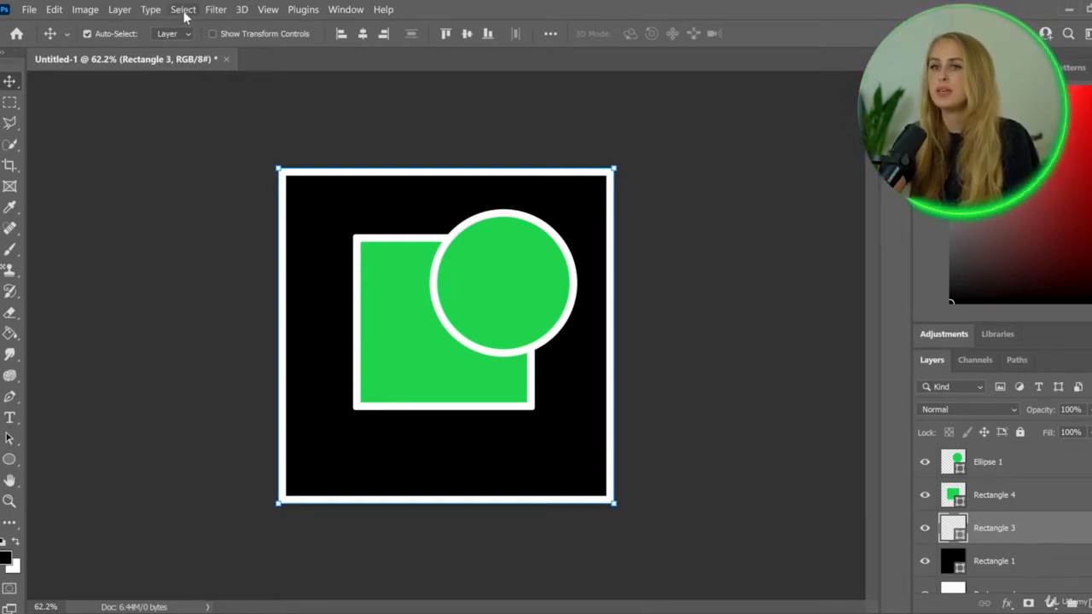
Switch to the Rectangle tool and try the dotted, dashed and solid stroke styles on the white outline.
left_click(16, 459)
left_click(68, 460)
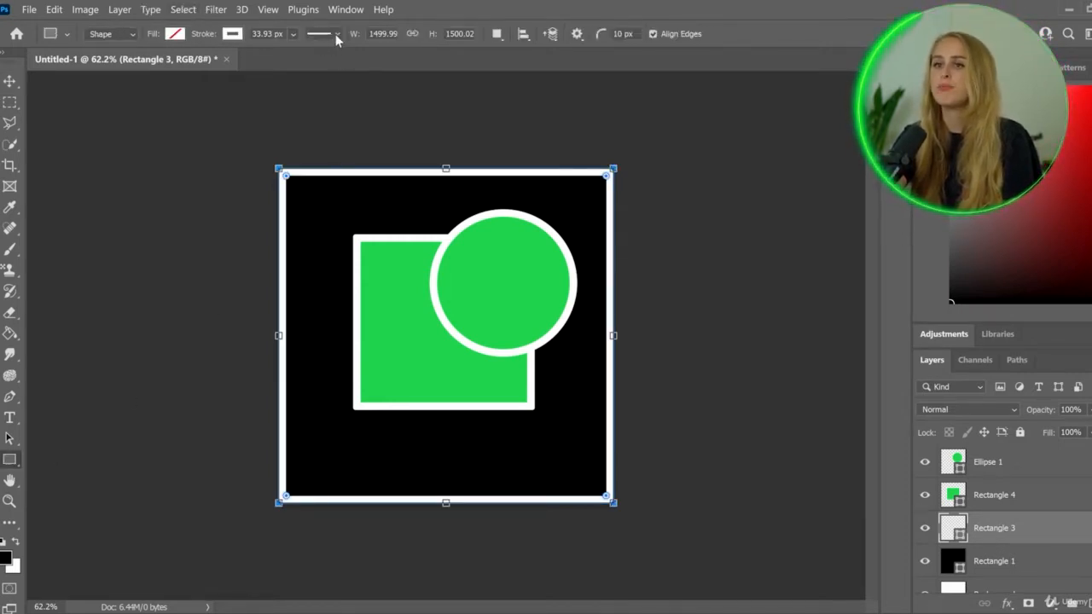
left_click(337, 35)
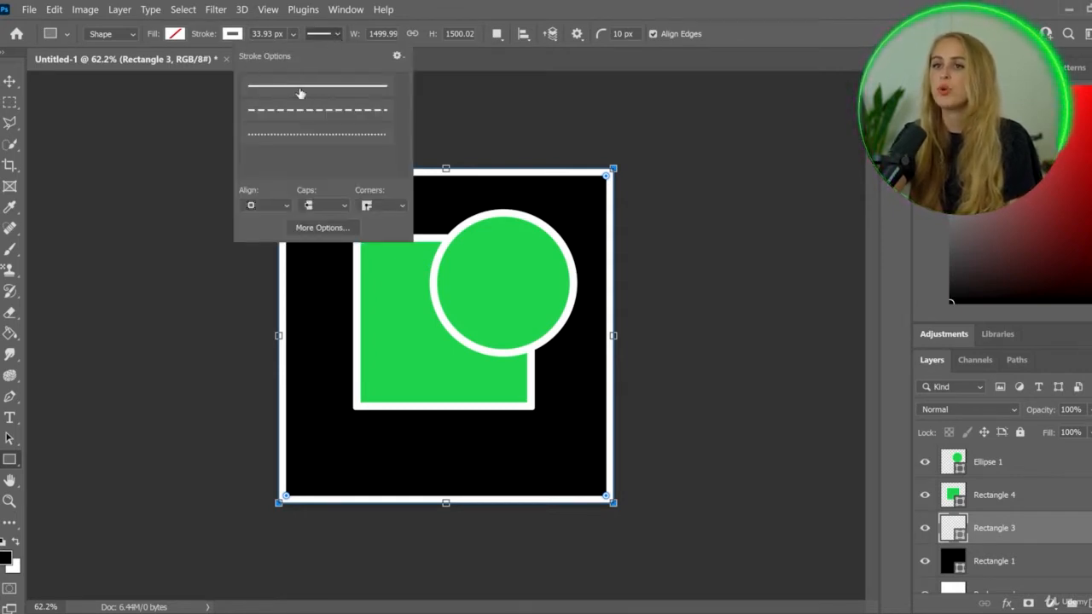
left_click(286, 136)
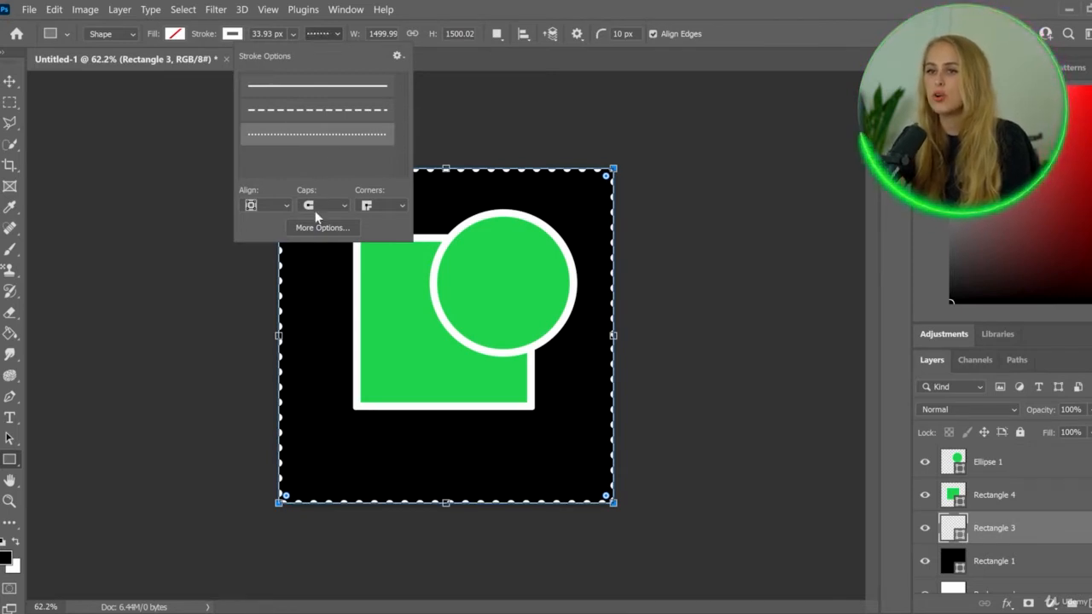
left_click(289, 111)
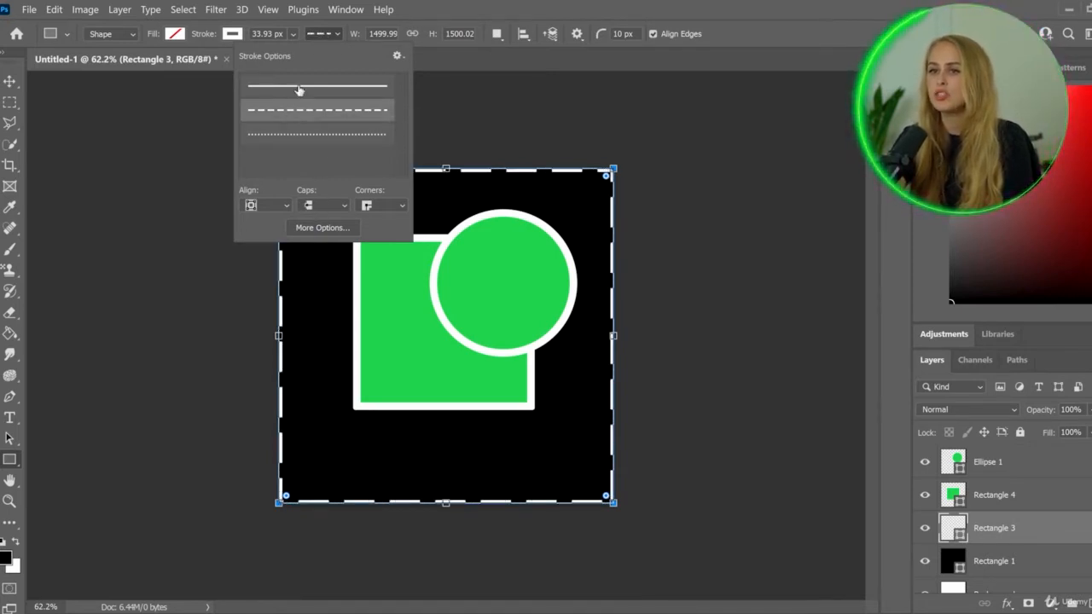
left_click(298, 87)
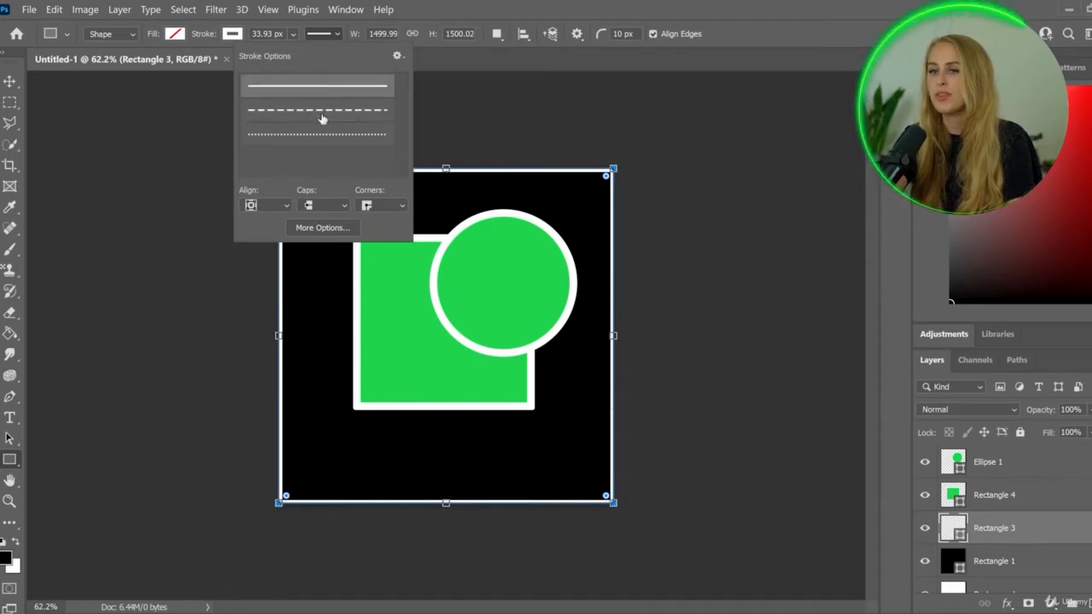
Look at the alignment choices in the detailed stroke settings and close them without changes.
left_click(331, 231)
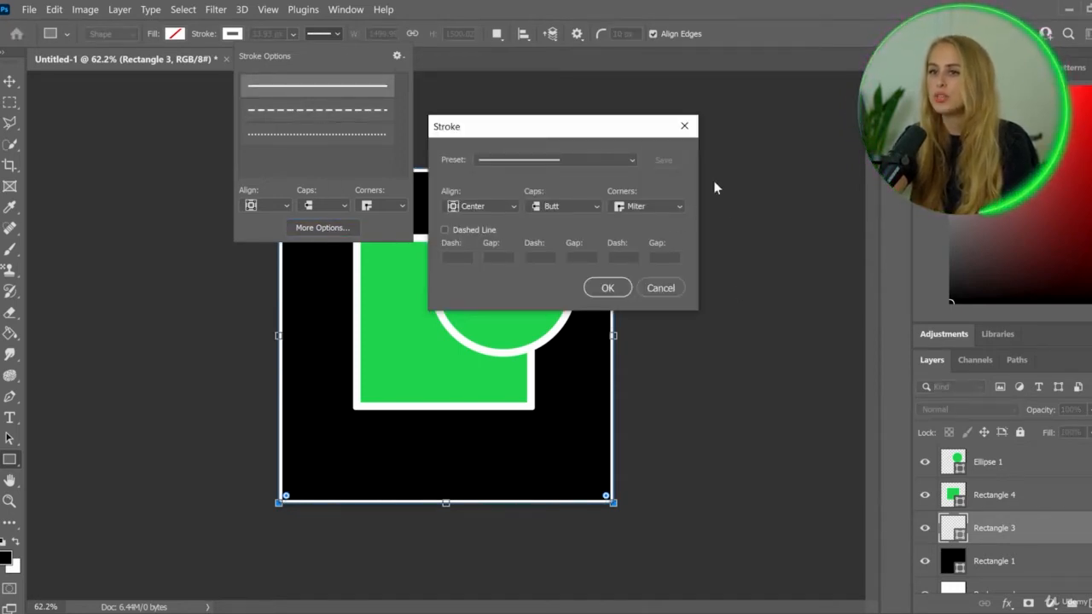
left_click(475, 205)
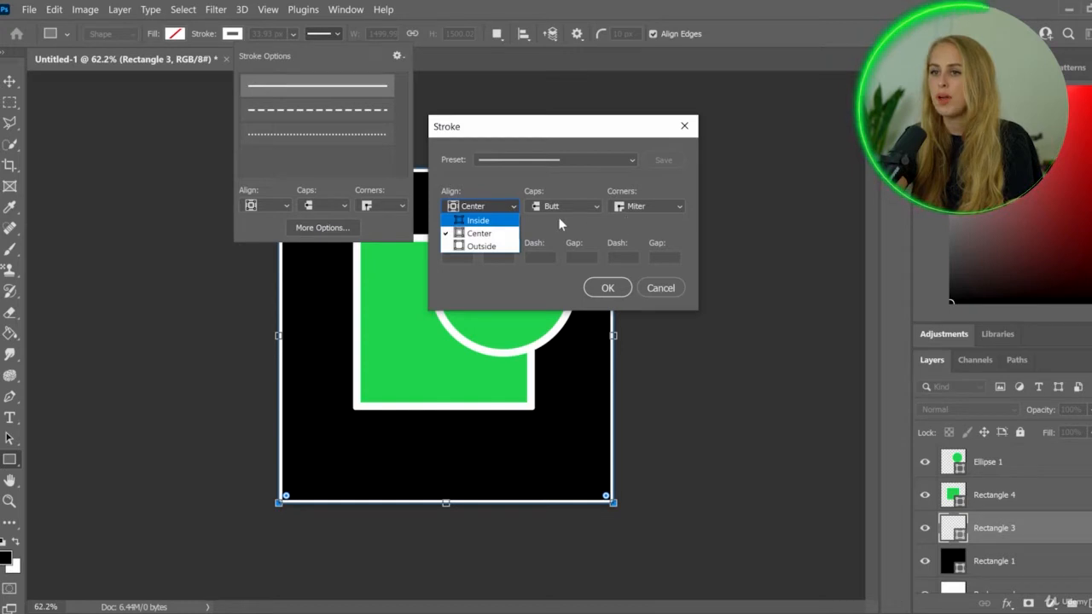
left_click(684, 126)
Apply the dotted stroke style to the outline and set the gap between its dots to 5.
left_click(317, 133)
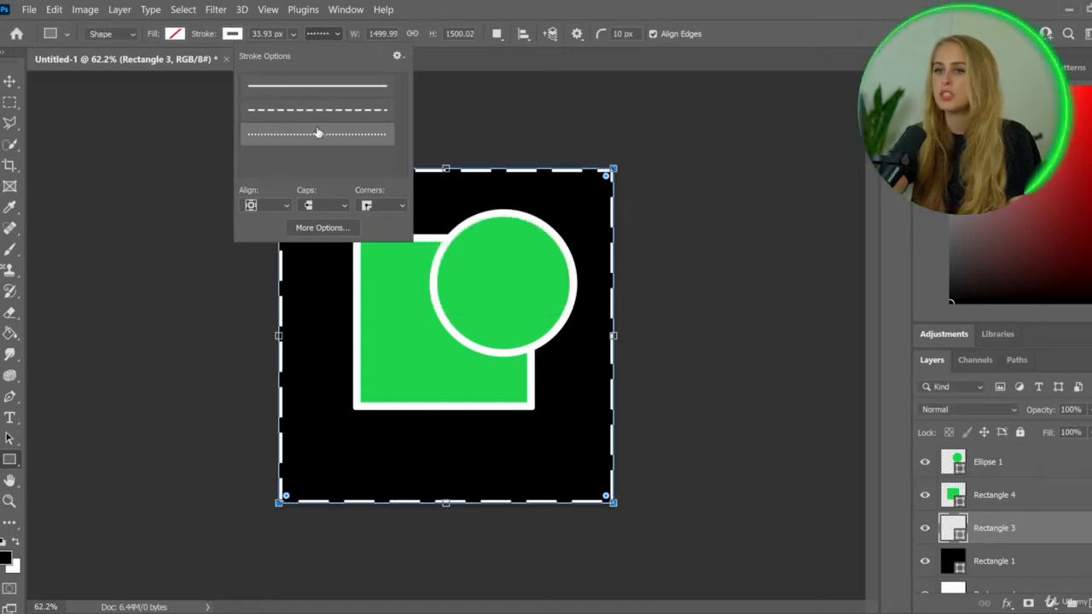
left_click(332, 133)
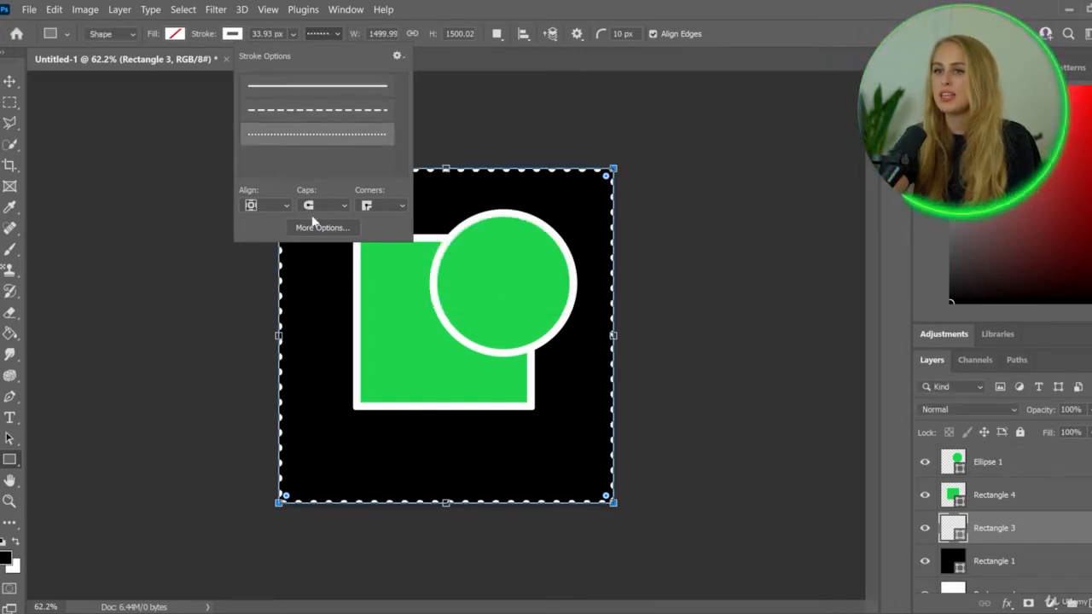
left_click(322, 227)
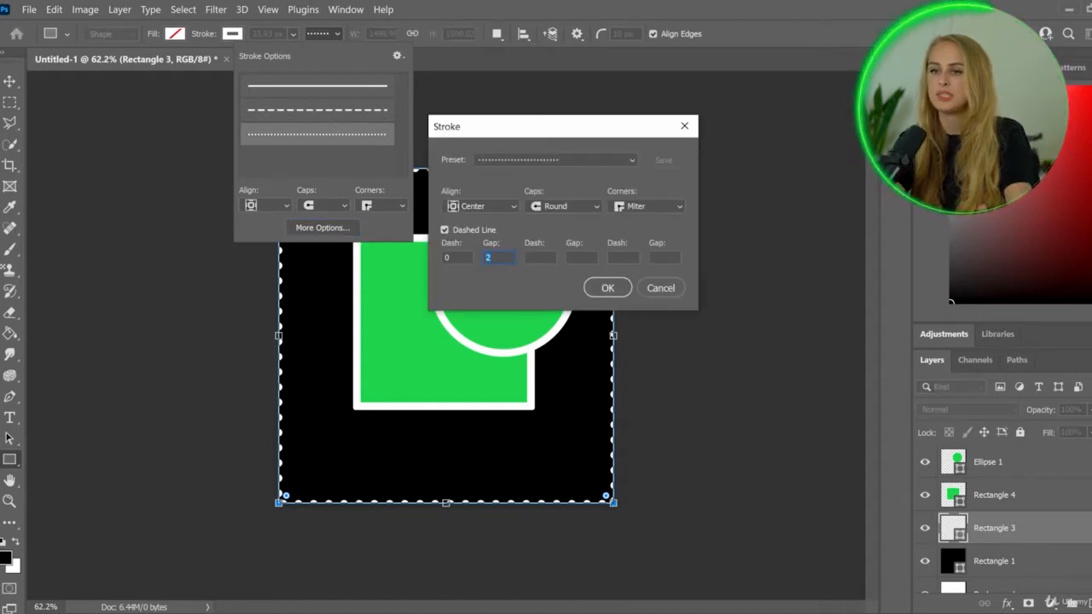
key("BackSpace")
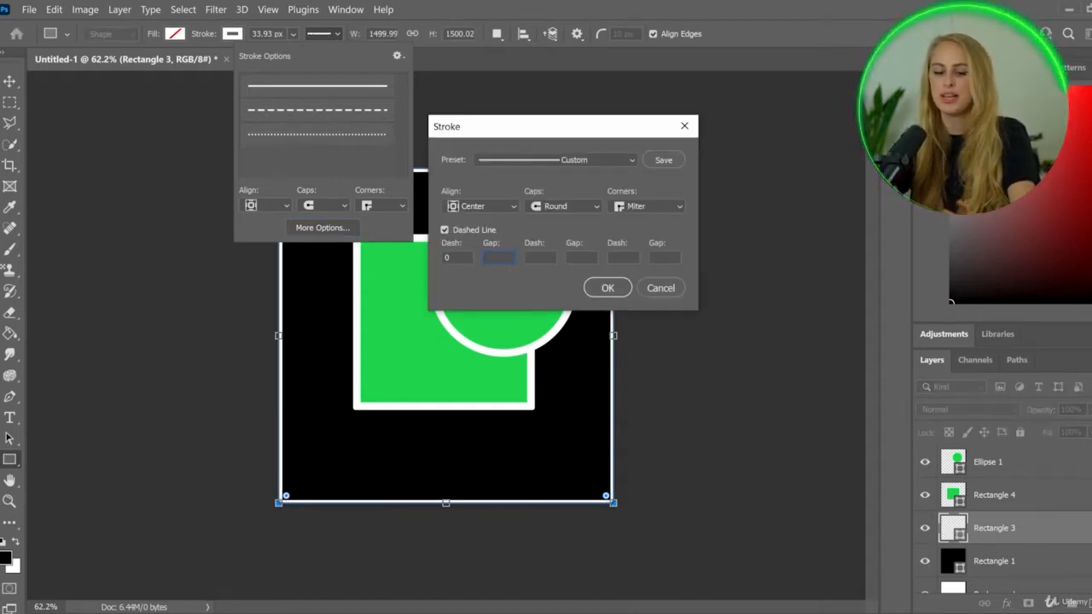
type("5")
key("Return")
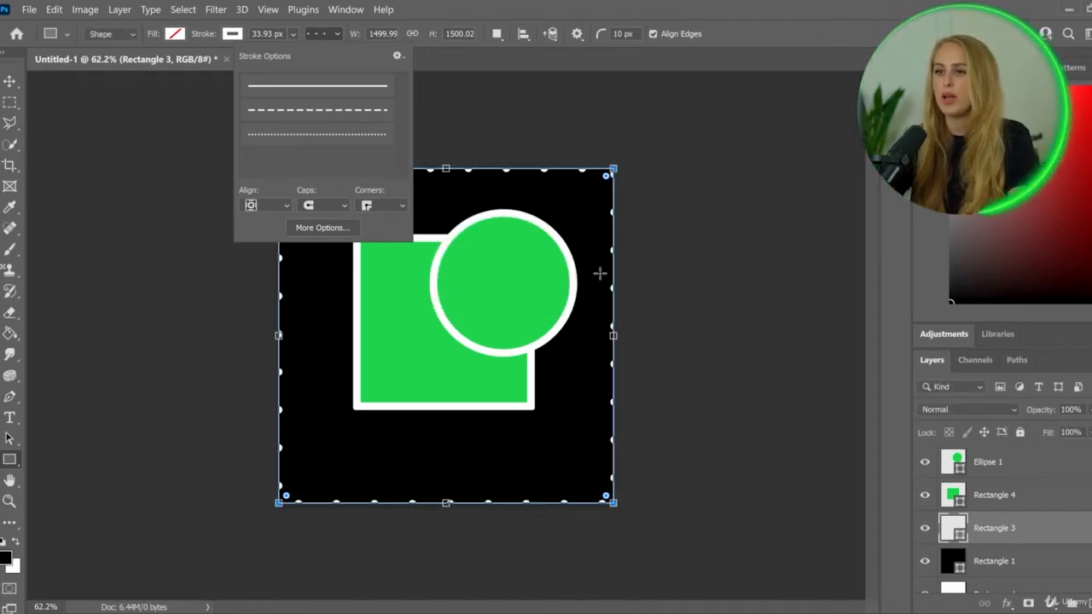
key("Return")
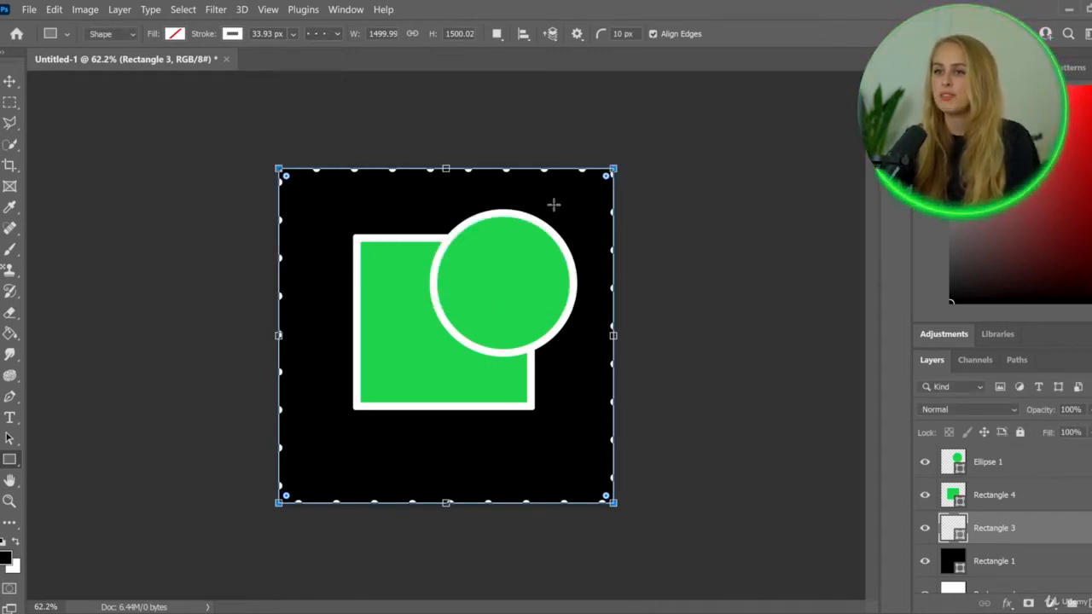
Scale the dotted outline down from its corners to about 95% so it sits just inside the canvas edges, about 1429 by 1429 px.
key("ctrl+t")
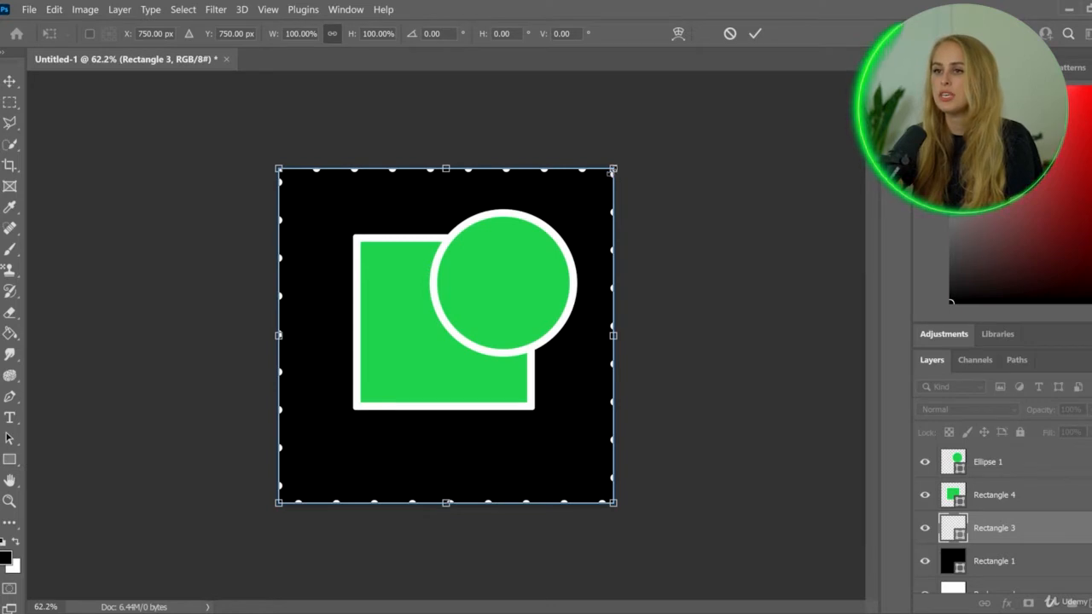
left_click_drag(614, 168, 608, 175)
left_click_drag(279, 503, 284, 497)
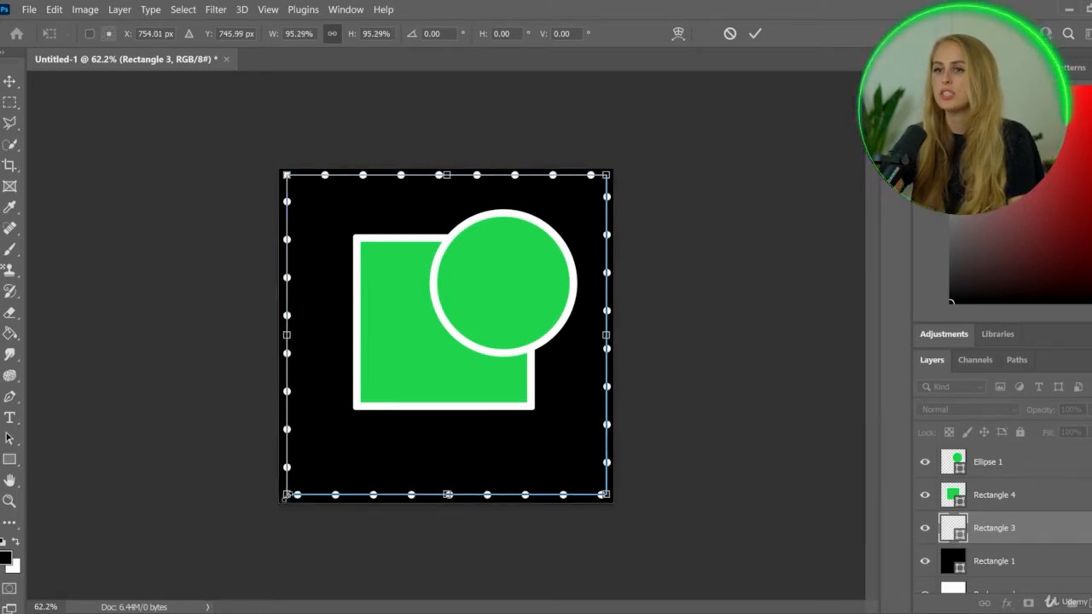
key("Return")
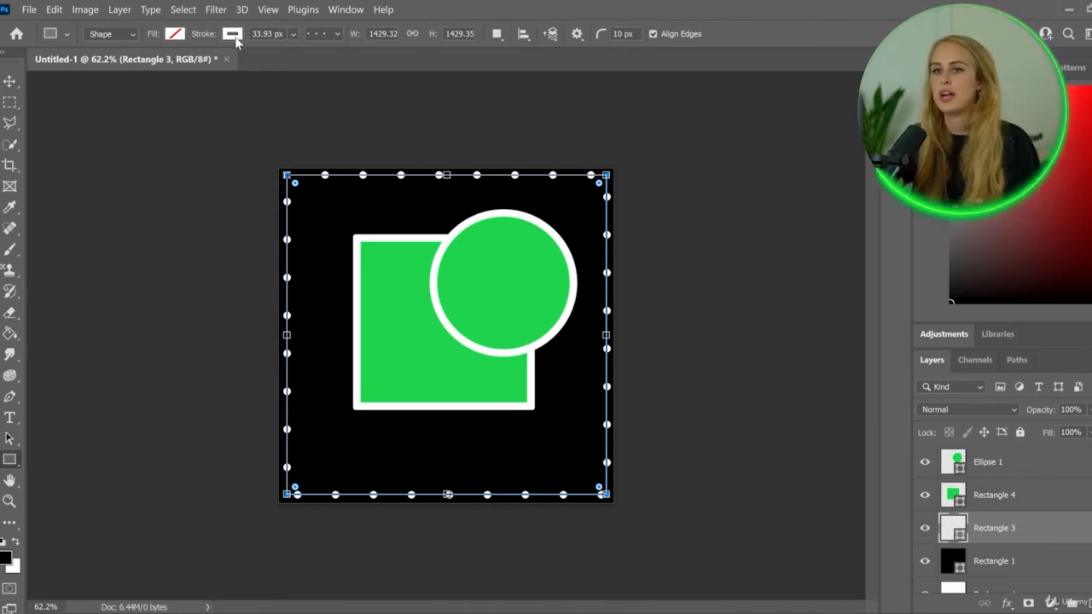
Widen the outline's stroke to 77.54 px and try the centered and outside stroke alignments.
left_click(236, 37)
left_click(287, 207)
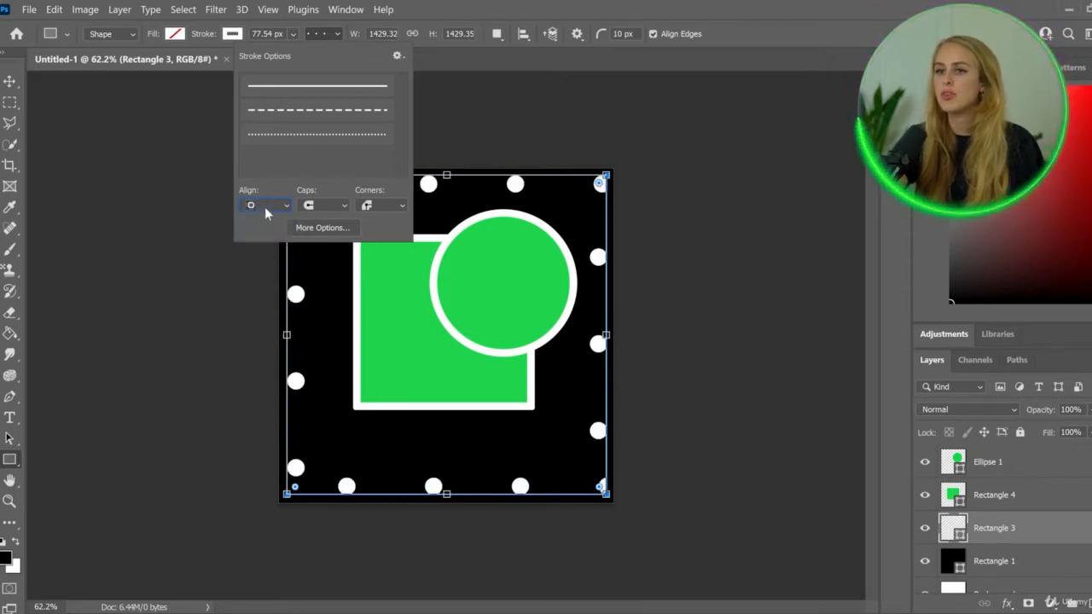
left_click(264, 207)
left_click(265, 228)
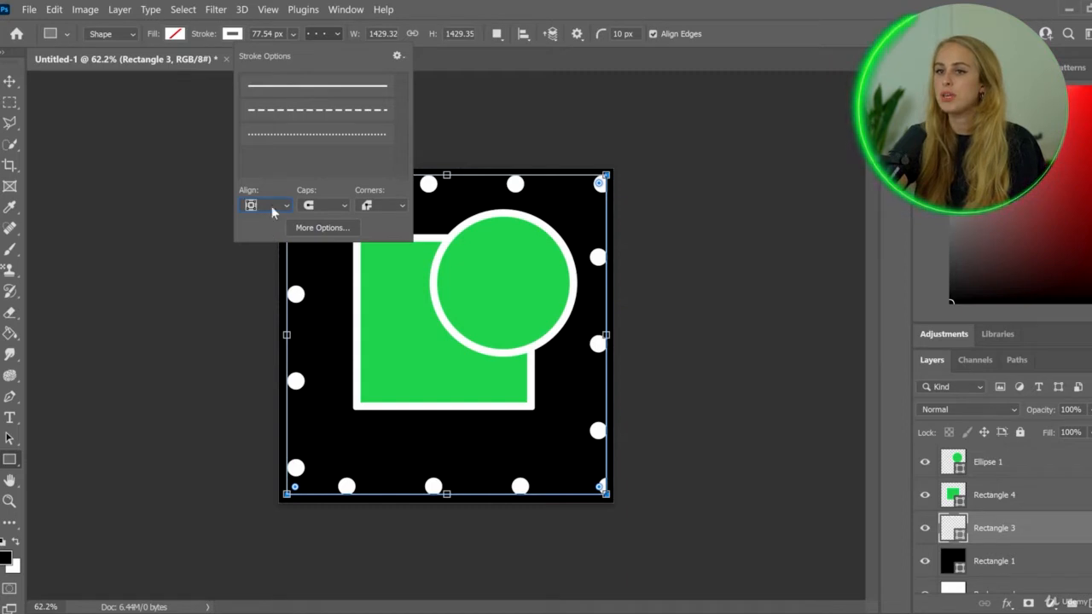
left_click(270, 206)
left_click(267, 238)
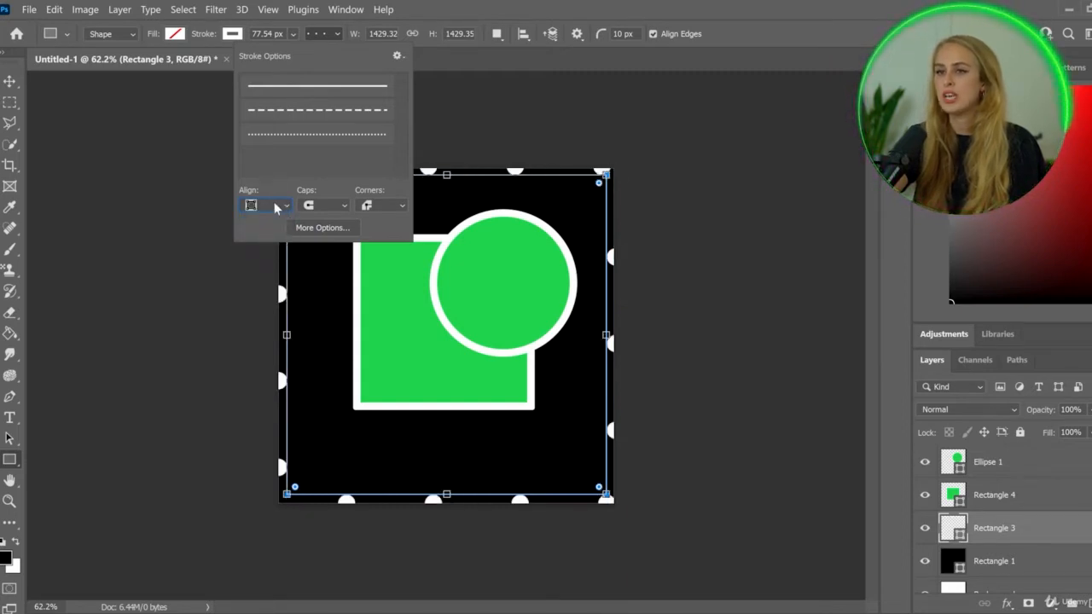
Give the outline a centered stroke alignment and the solid line style.
left_click(274, 208)
left_click(263, 206)
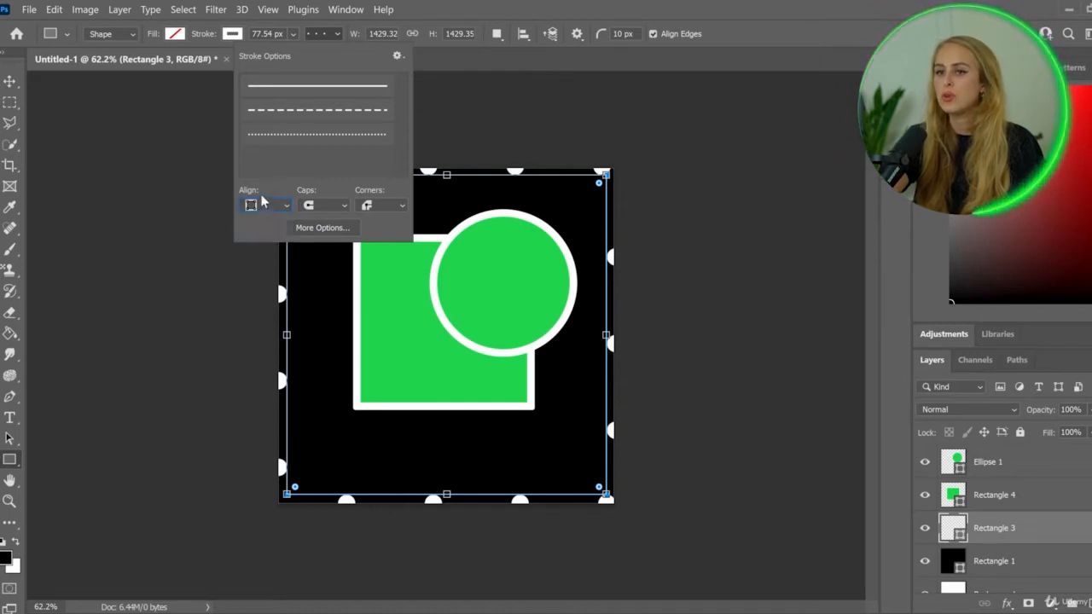
left_click(317, 86)
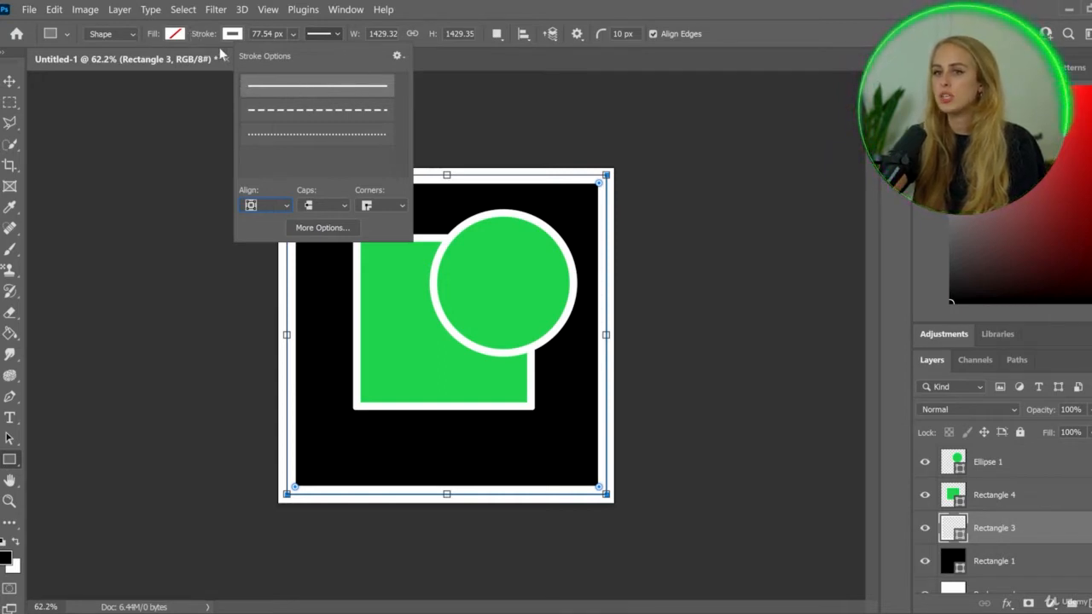
Switch the outline's stroke from a solid color to a linear gradient and browse the gradient preset groups.
left_click(231, 37)
left_click(231, 35)
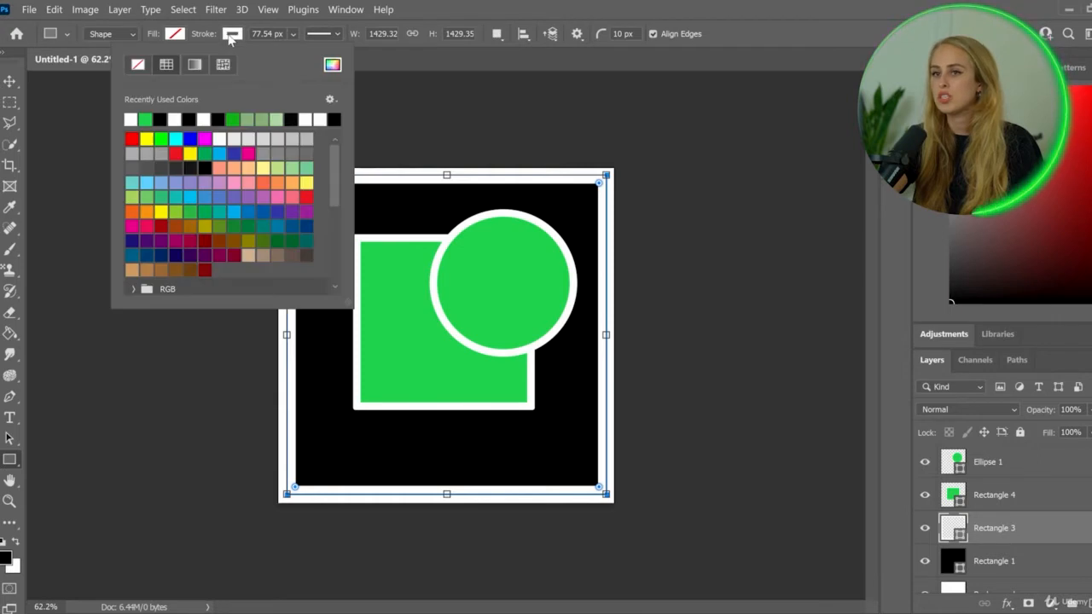
left_click(195, 65)
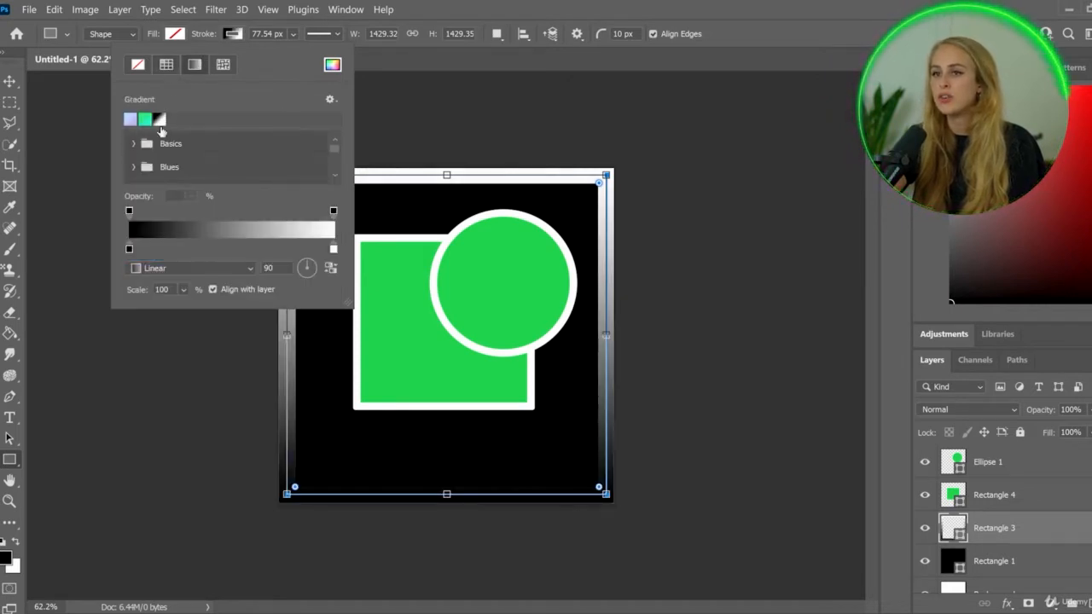
scroll(170, 167, "down", 2)
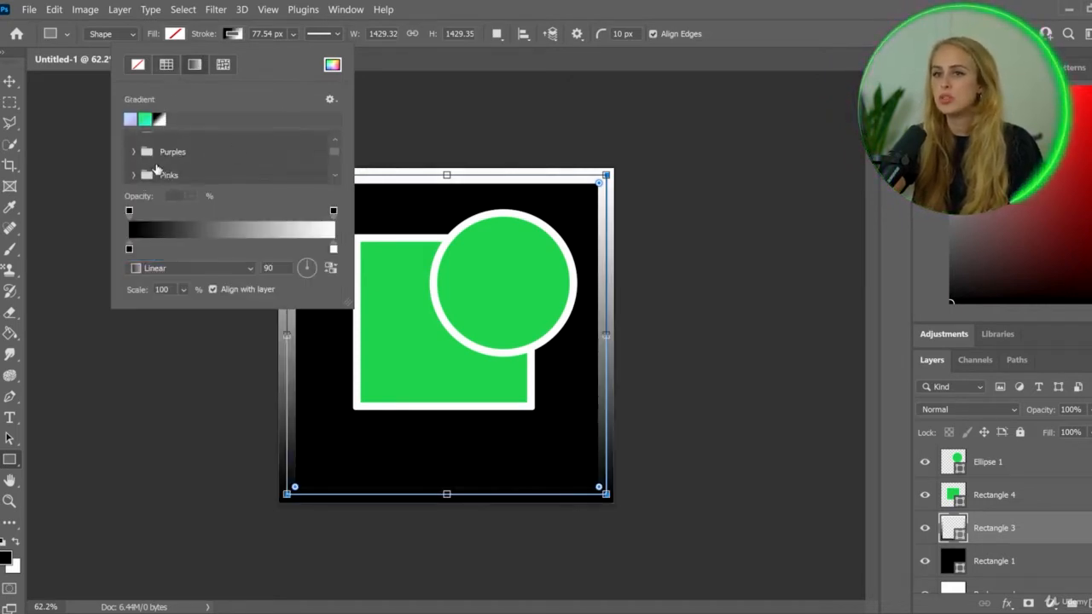
scroll(159, 167, "down", 2)
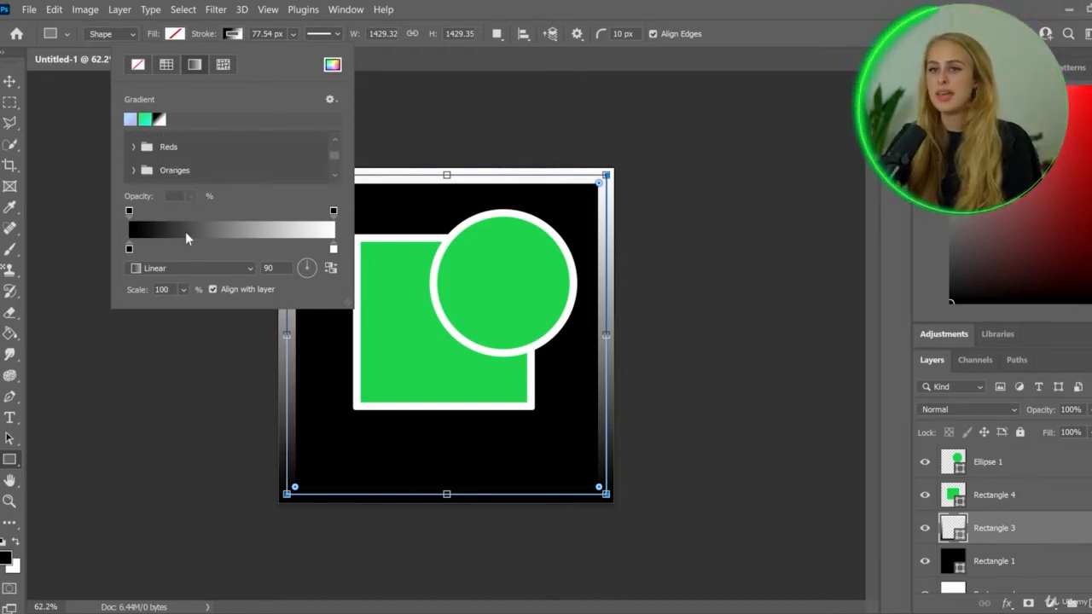
Apply the yellow-to-green Green_15 preset from the Greens group to the stroke in the Gradient Editor.
left_click(157, 233)
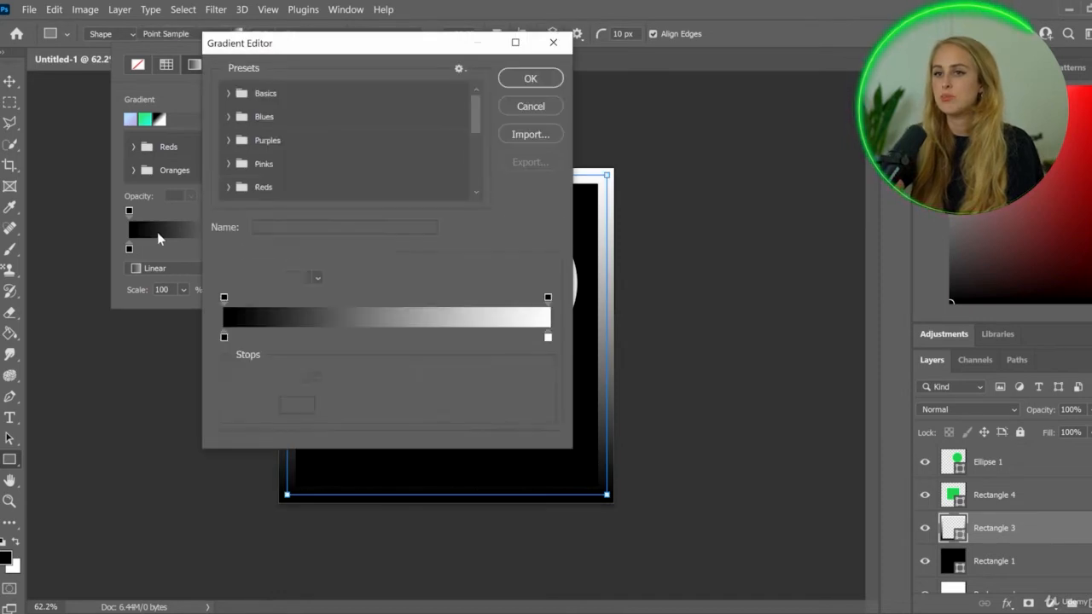
left_click(228, 93)
scroll(342, 154, "down", 3)
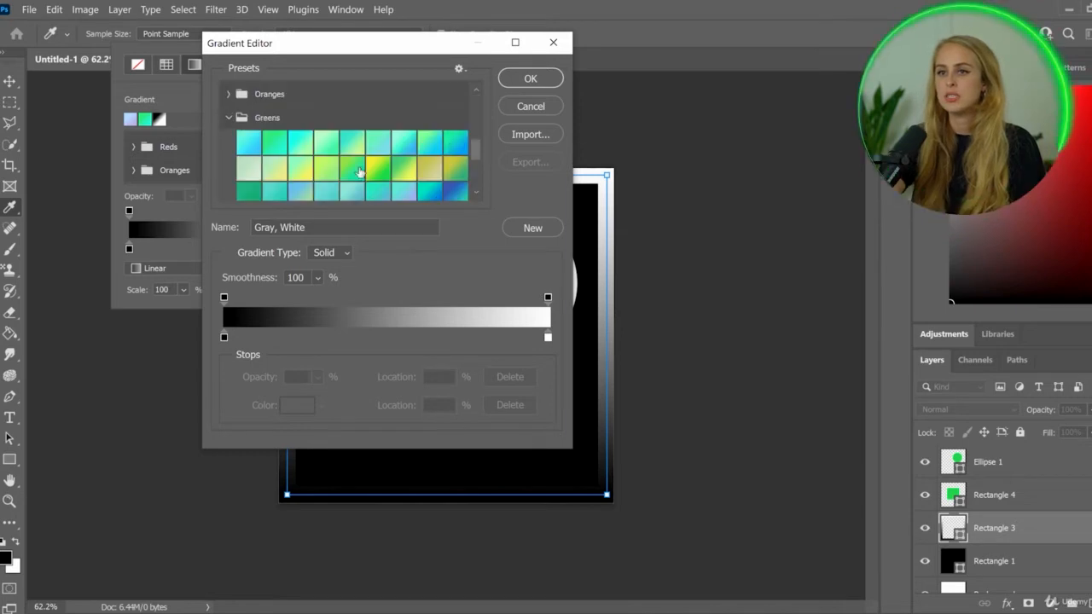
left_click(375, 170)
left_click_drag(299, 43, 732, 123)
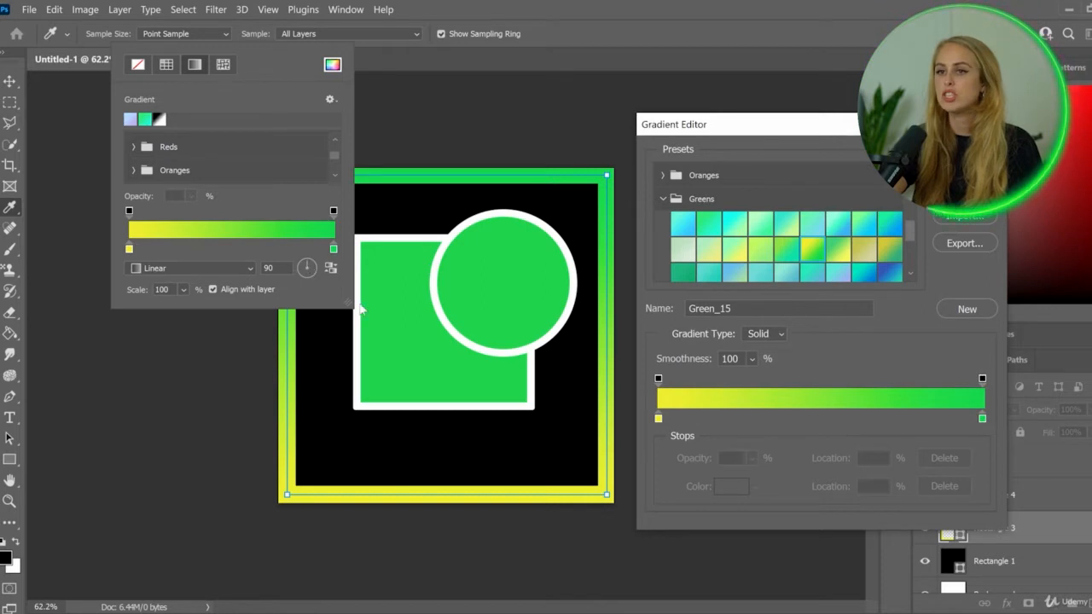
key("Return")
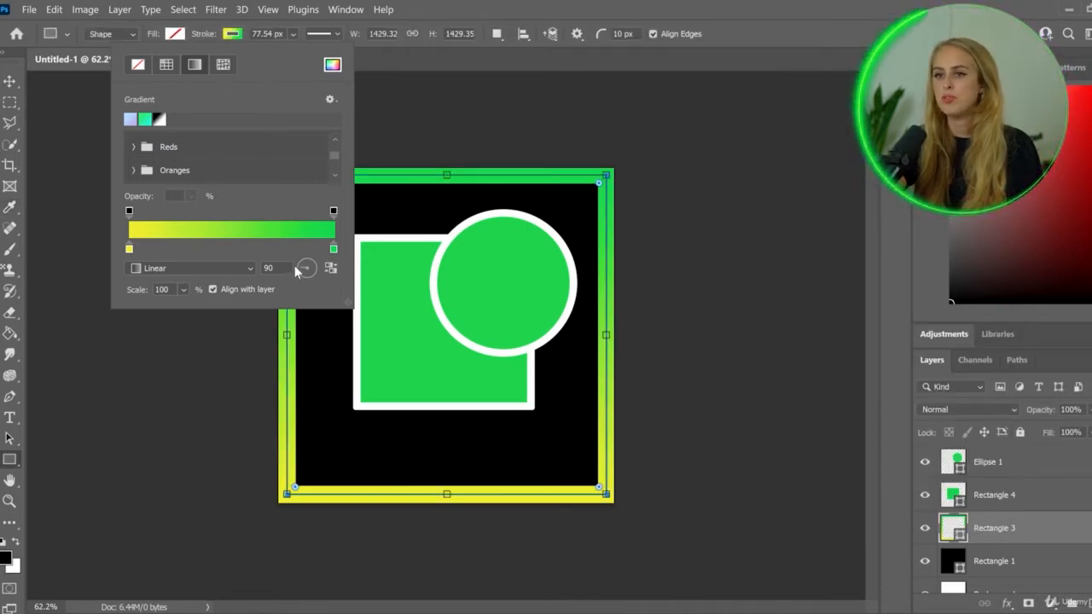
Rotate the stroke gradient's angle to -180 degrees and back around to 4 degrees.
left_click_drag(290, 264, 288, 268)
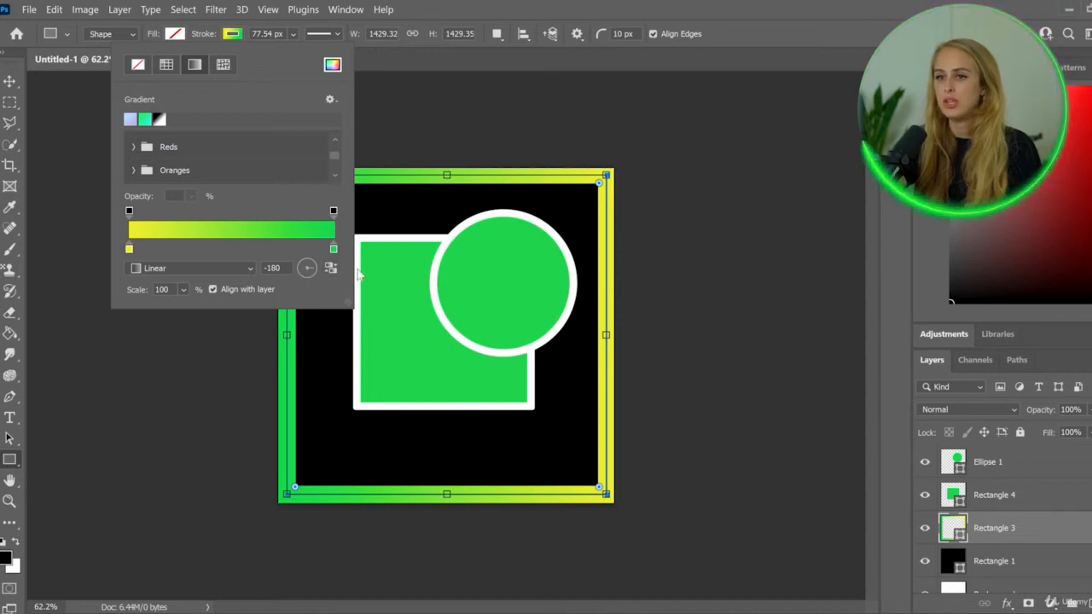
left_click_drag(360, 264, 361, 264)
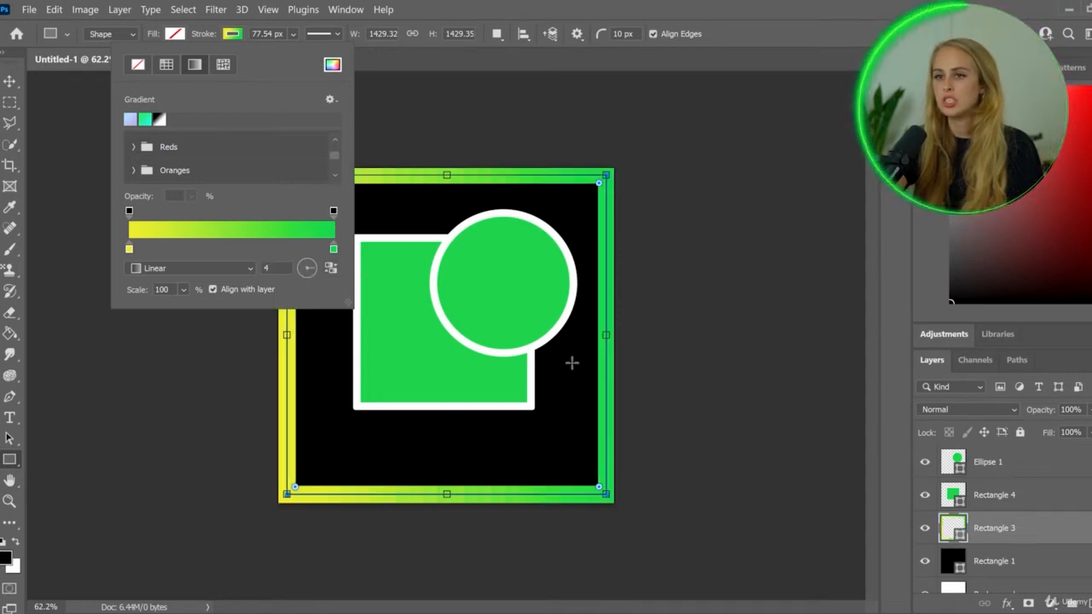
left_click(154, 232)
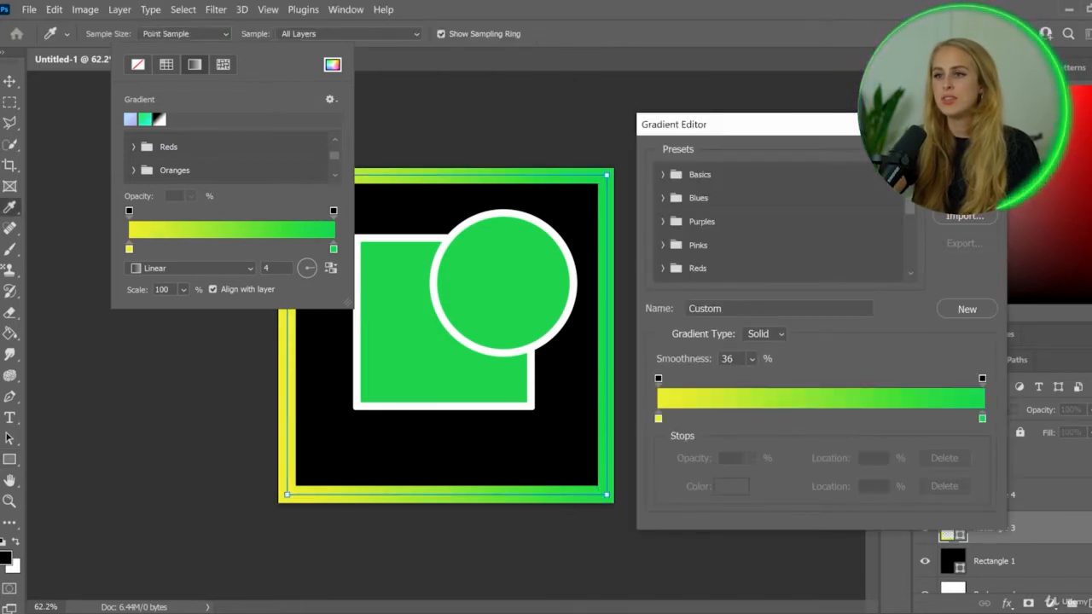
key("Escape")
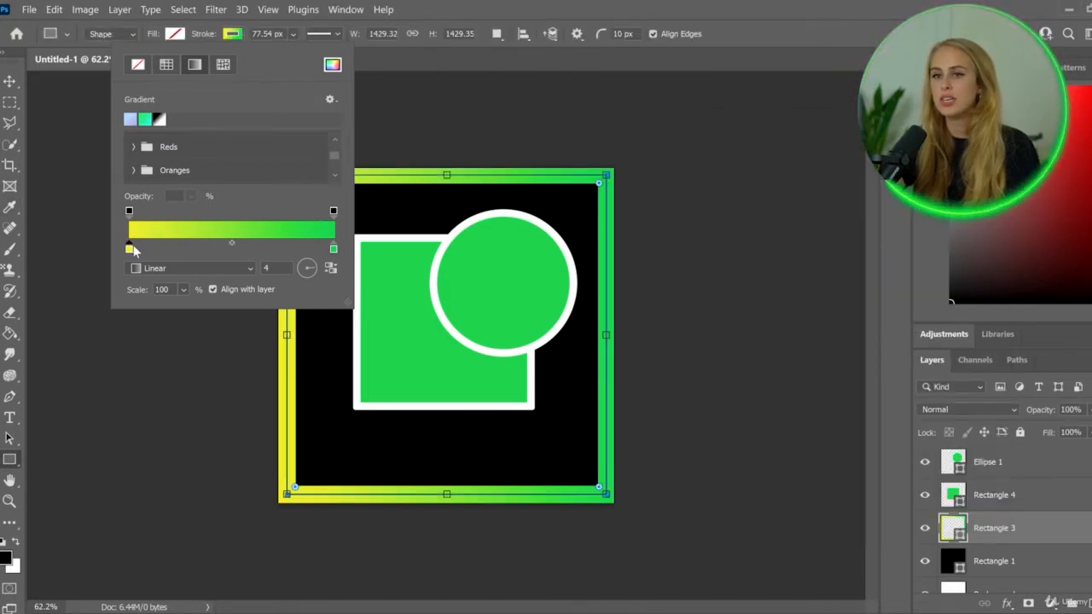
Recolor the yellow stop of the stroke gradient to a dark green in the Color Picker.
double_click(129, 247)
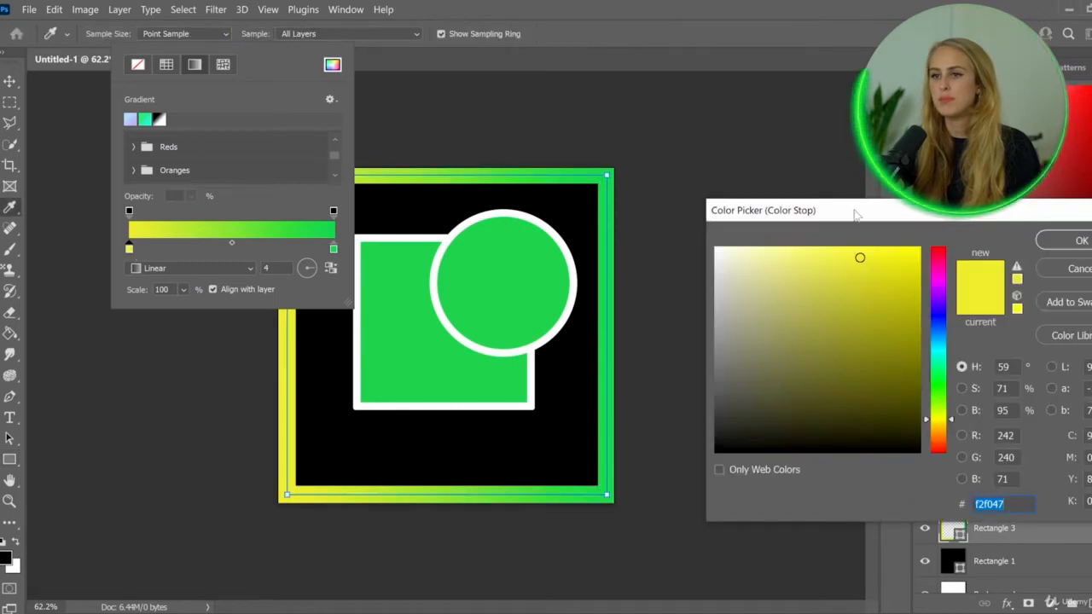
left_click_drag(877, 207, 703, 94)
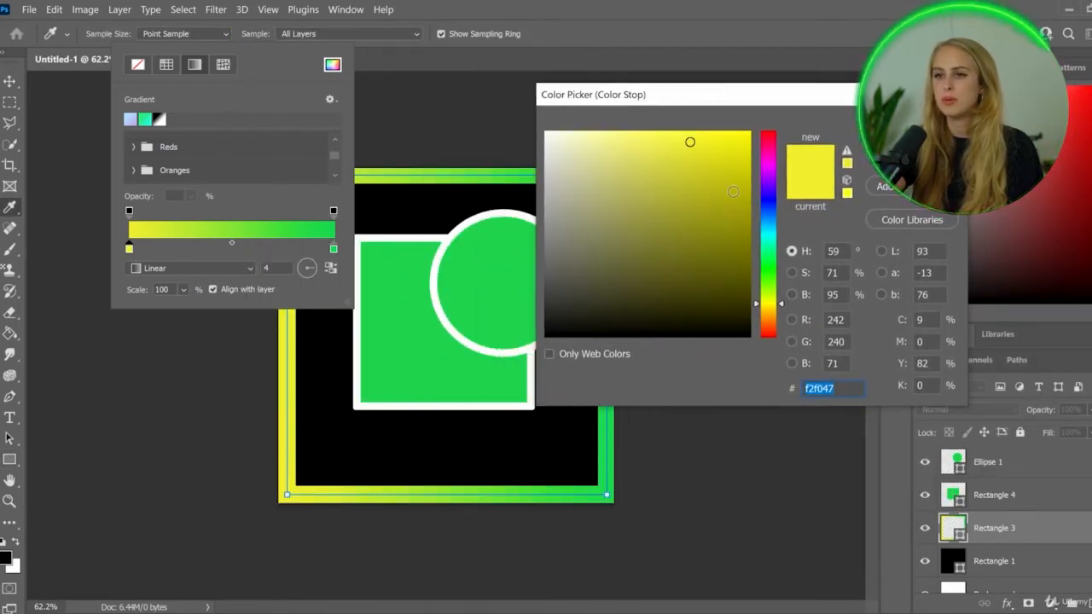
left_click_drag(733, 191, 726, 278)
left_click(768, 269)
left_click_drag(664, 296, 698, 266)
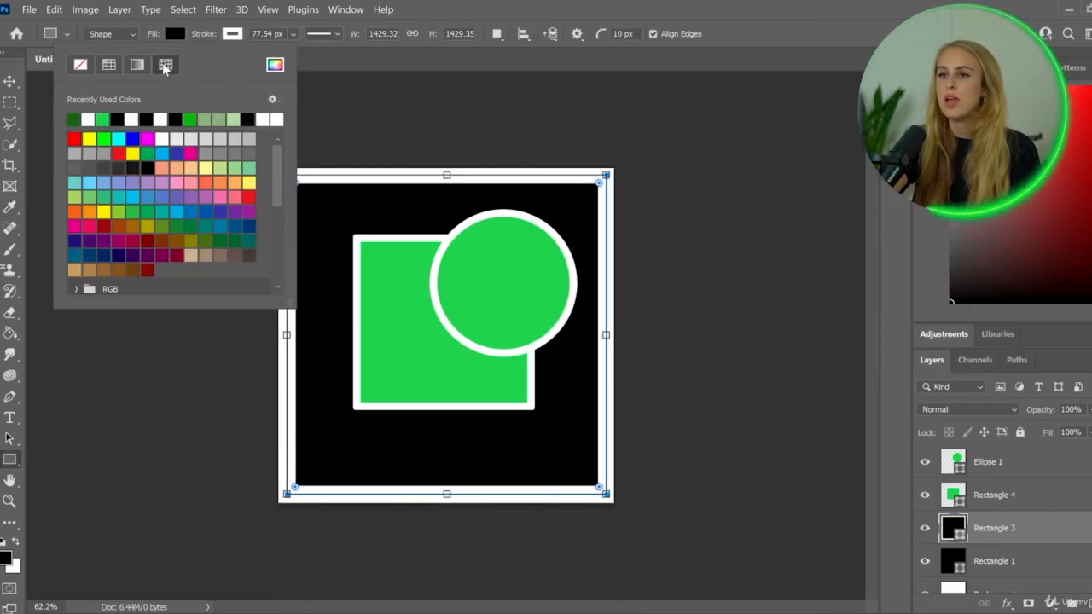
Fill the large Rectangle 3 shape with the green grass pattern.
left_click(165, 65)
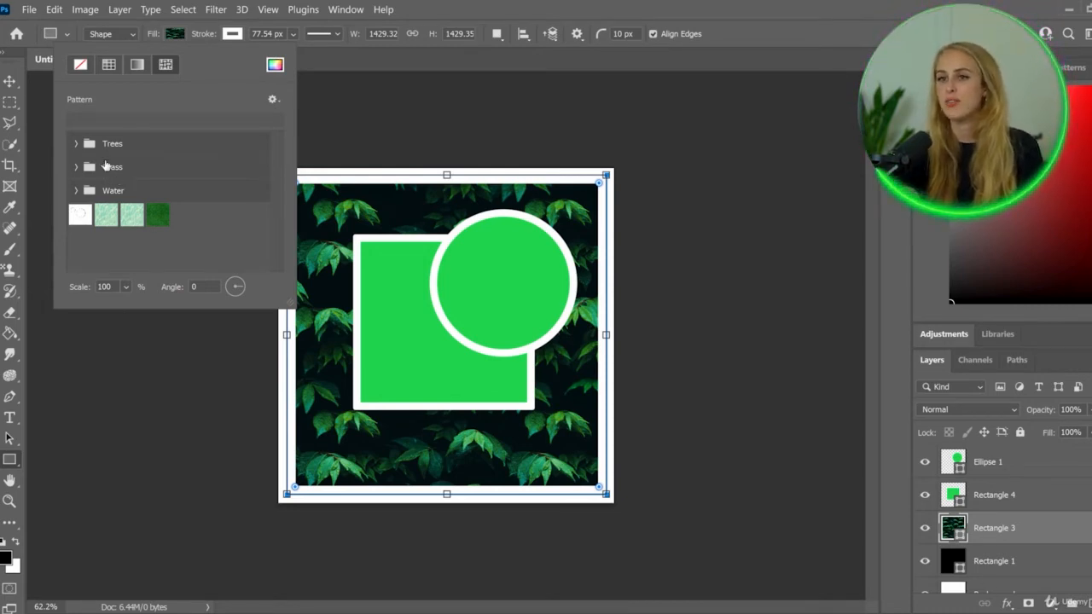
left_click(156, 217)
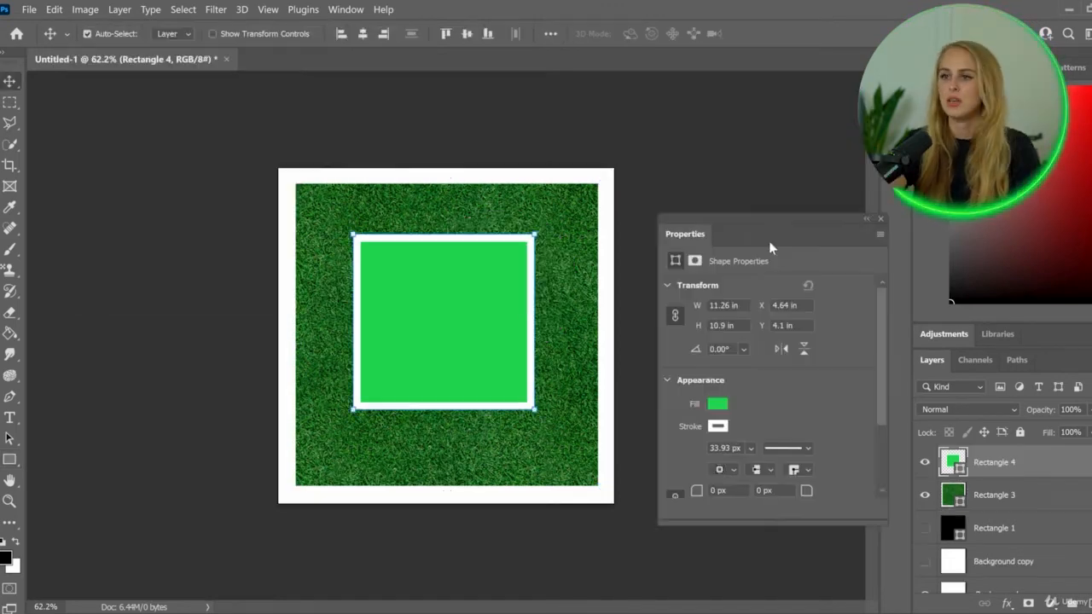
Move the green square on the canvas to about X 3.46 in and Y 4.13 in.
mouse_move(769, 241)
left_mouse_down()
mouse_move(770, 258)
mouse_move(759, 243)
left_mouse_up()
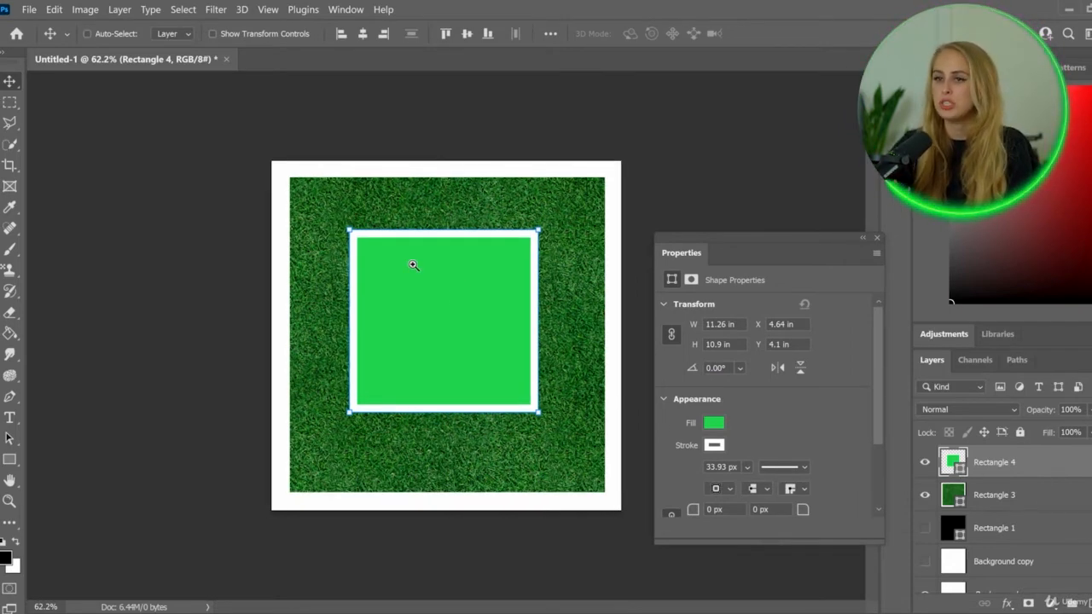
scroll(402, 260, "up", 3)
left_click_drag(421, 272, 341, 279)
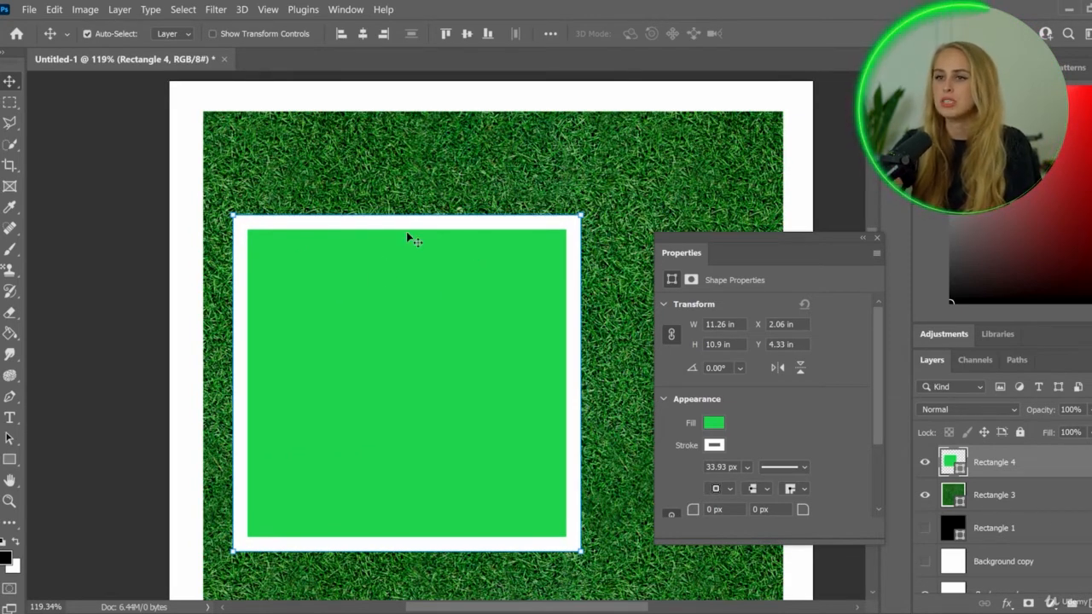
left_click_drag(406, 231, 423, 229)
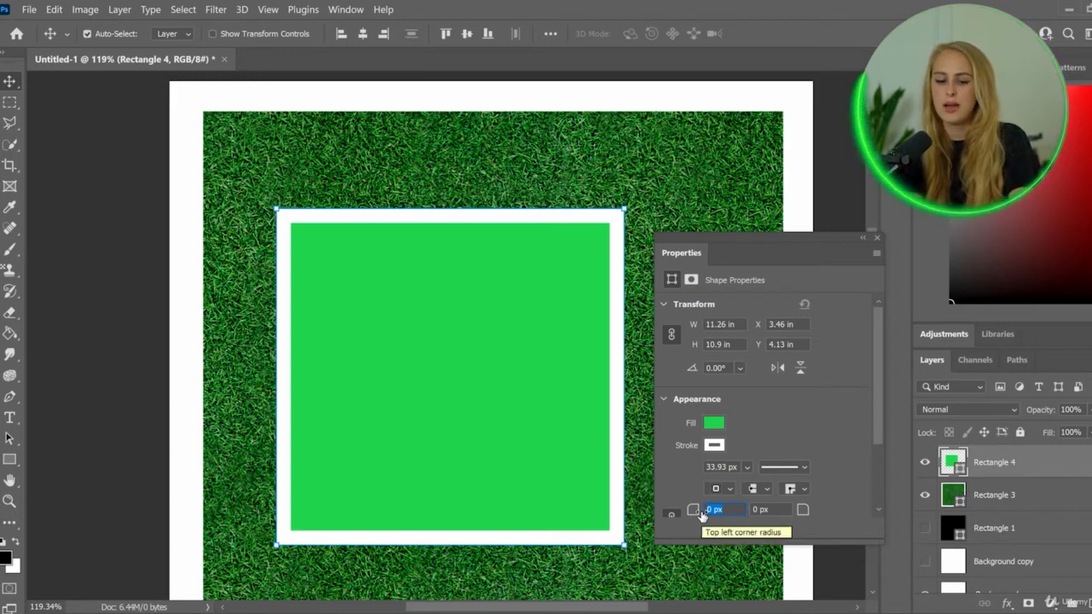
Round all corners of the green square to 20 px and rotate it by 189 degrees.
type("20")
key("Return")
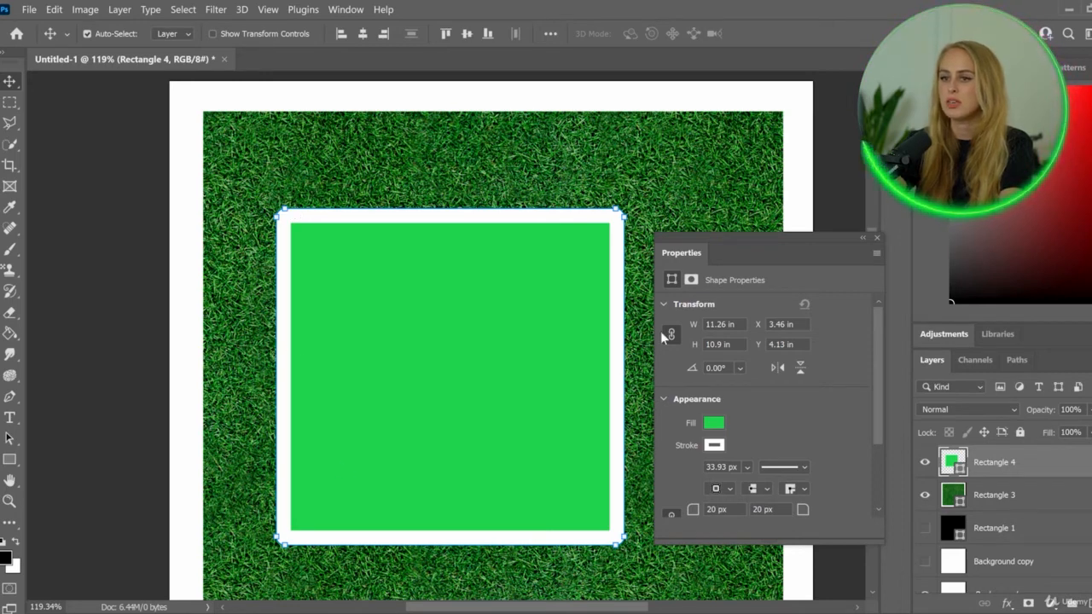
left_click(705, 370)
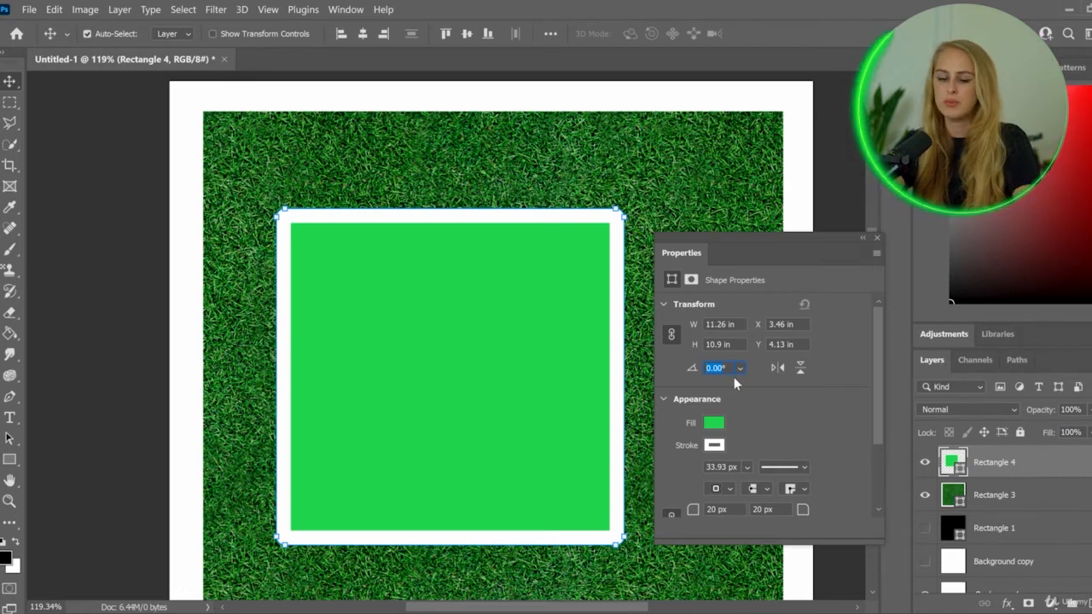
type("189")
key("Return")
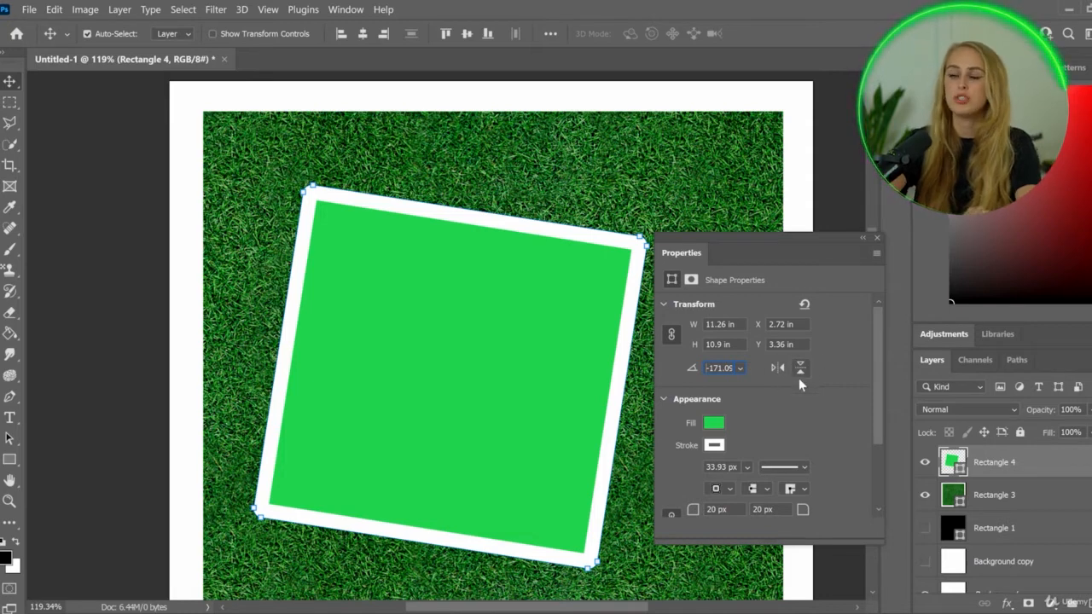
mouse_move(486, 351)
left_mouse_down()
mouse_move(503, 309)
mouse_move(491, 334)
left_mouse_up()
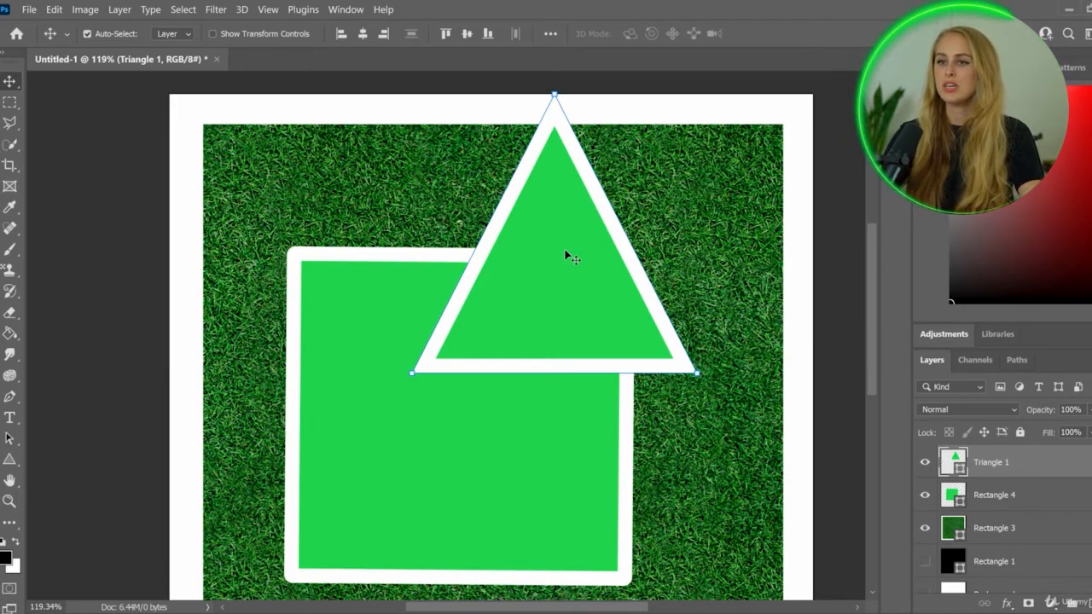
Move the triangle slightly lower and try aligning it to the canvas's horizontal center, left edge and right edge.
left_click_drag(566, 254, 567, 307)
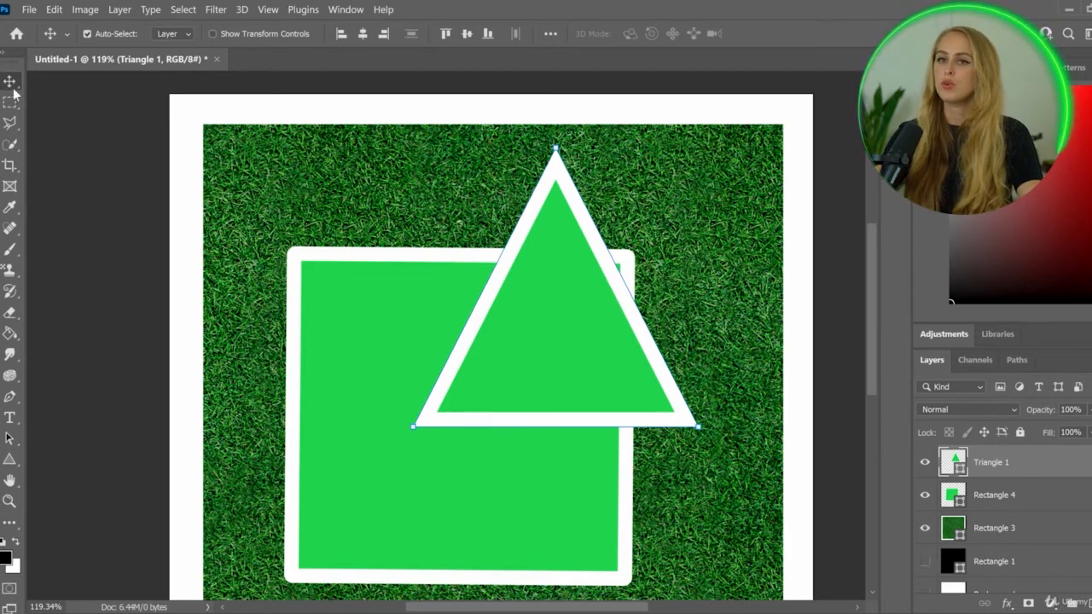
left_click(363, 36)
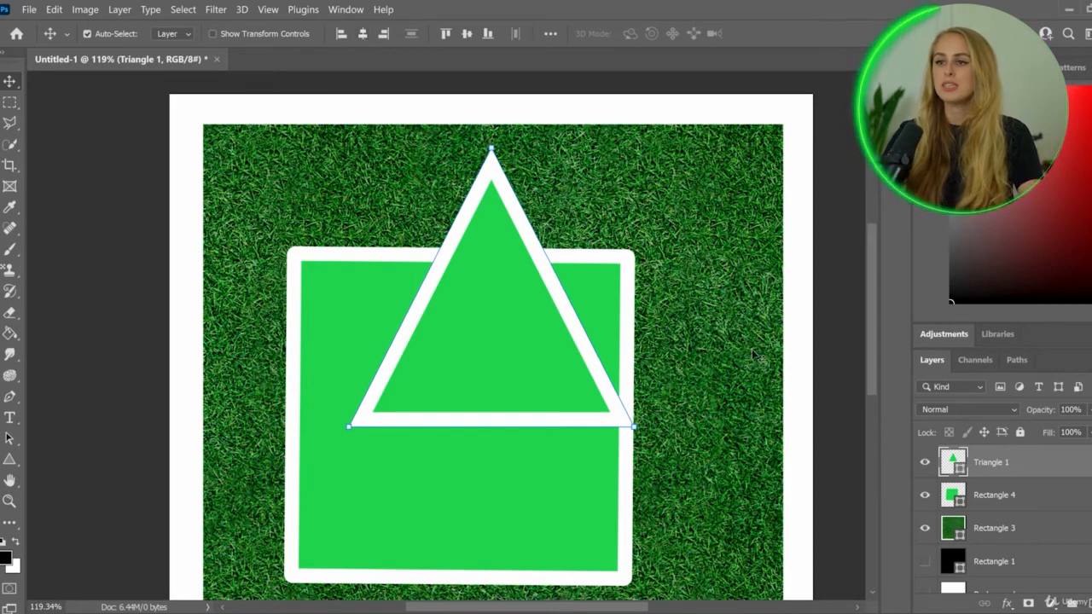
left_click(340, 34)
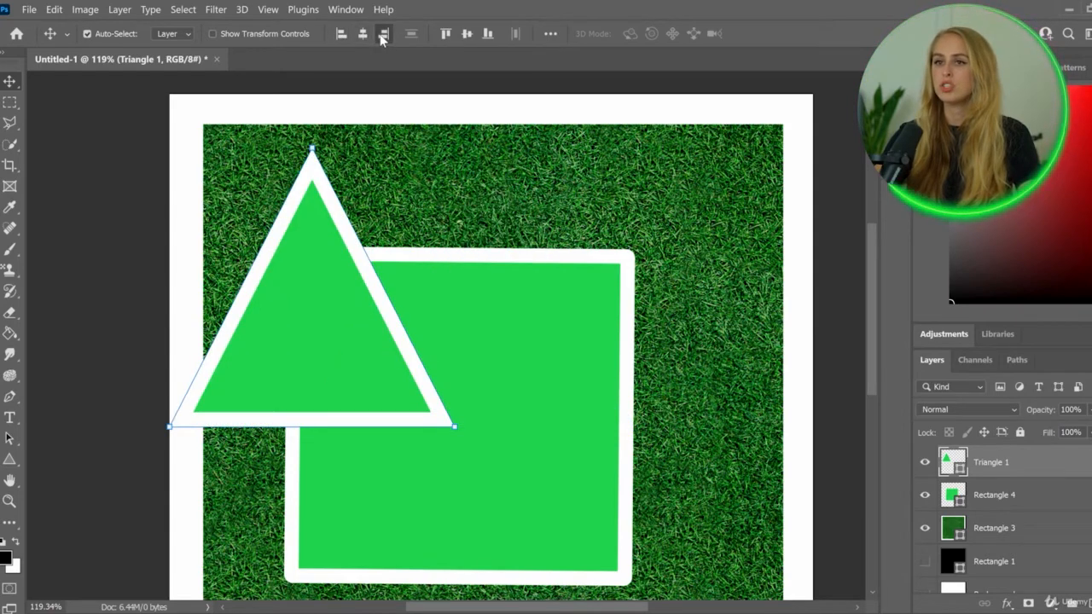
left_click(383, 35)
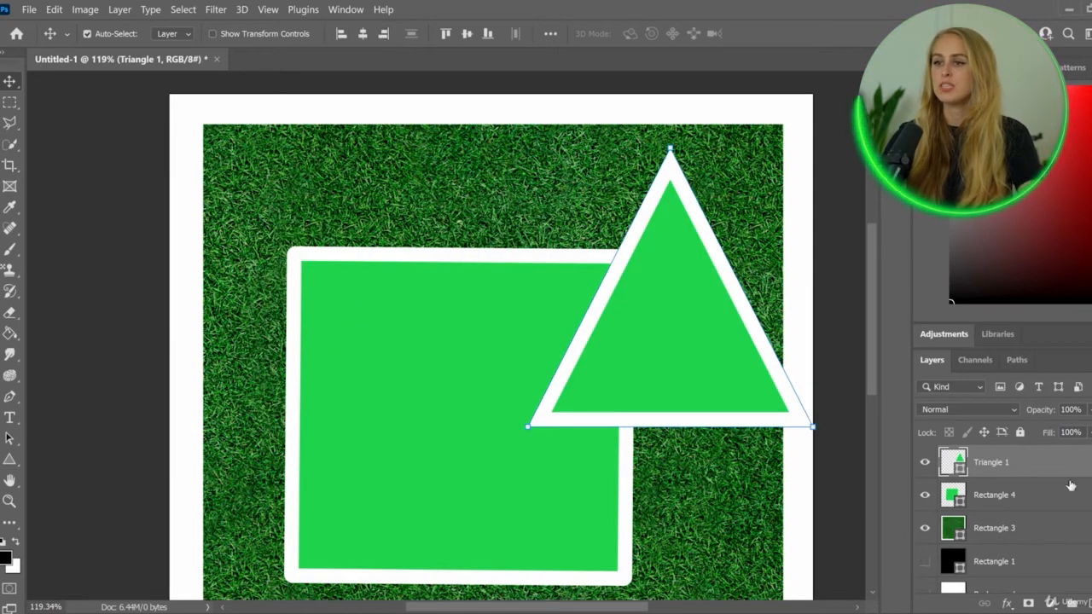
Center the green square, the triangle and the grass-filled Rectangle 3 horizontally on the canvas.
left_click(995, 495)
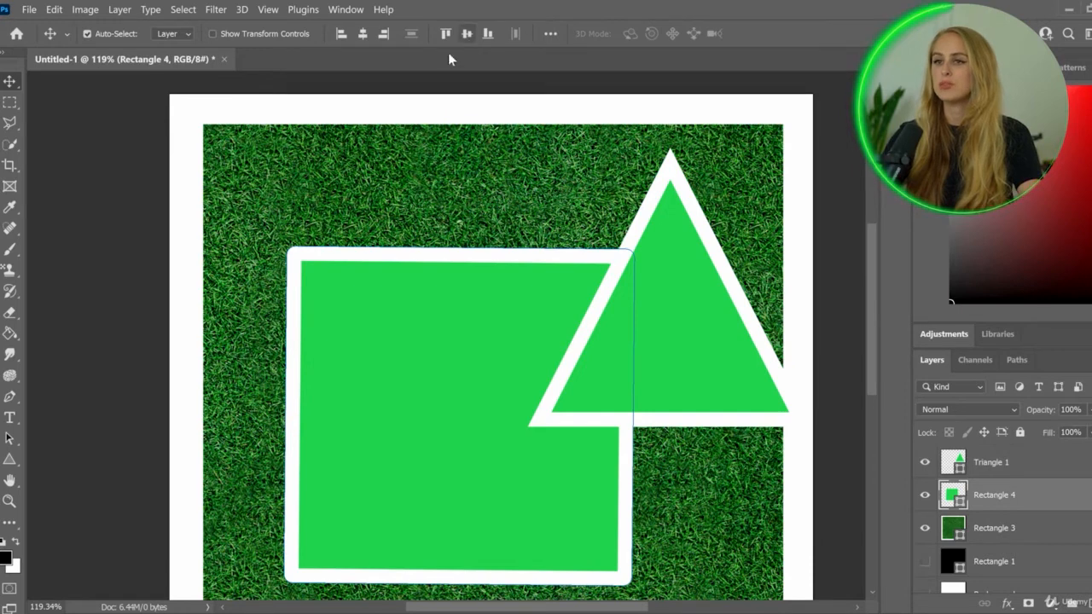
left_click(362, 35)
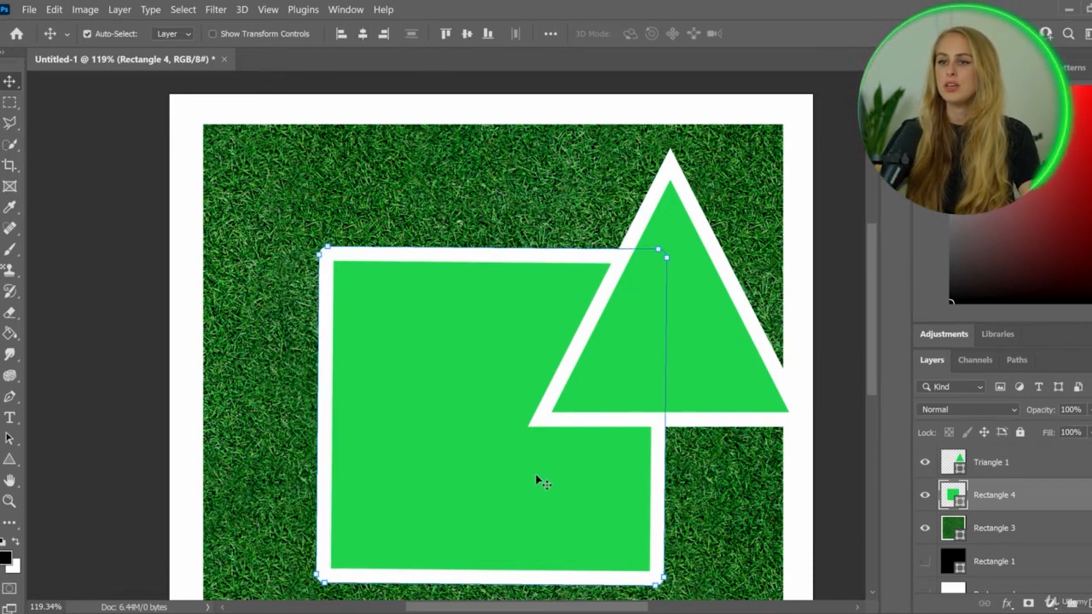
left_click(989, 465)
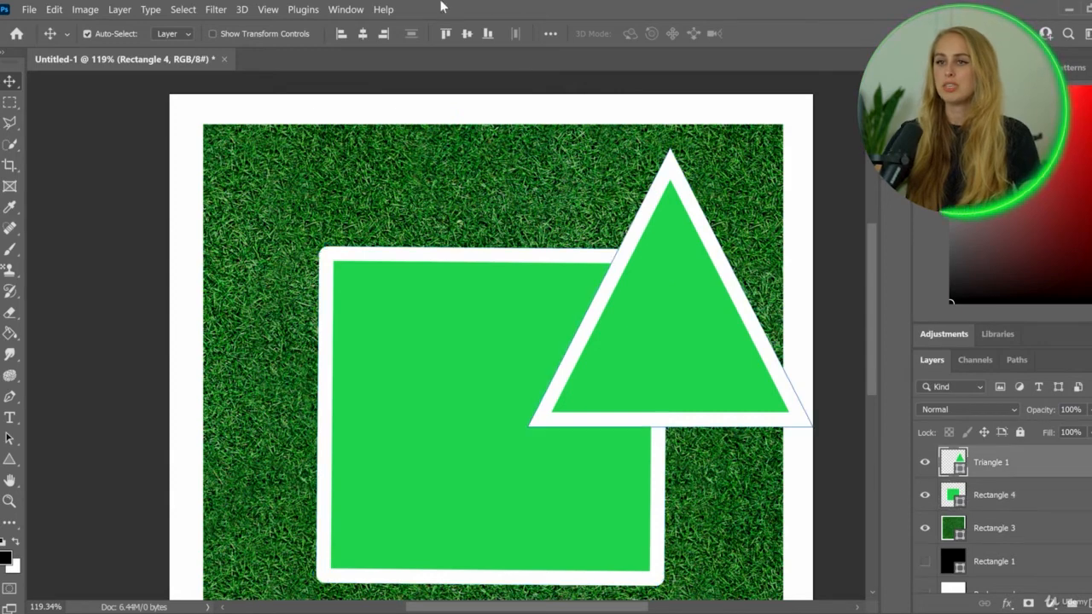
left_click(361, 37)
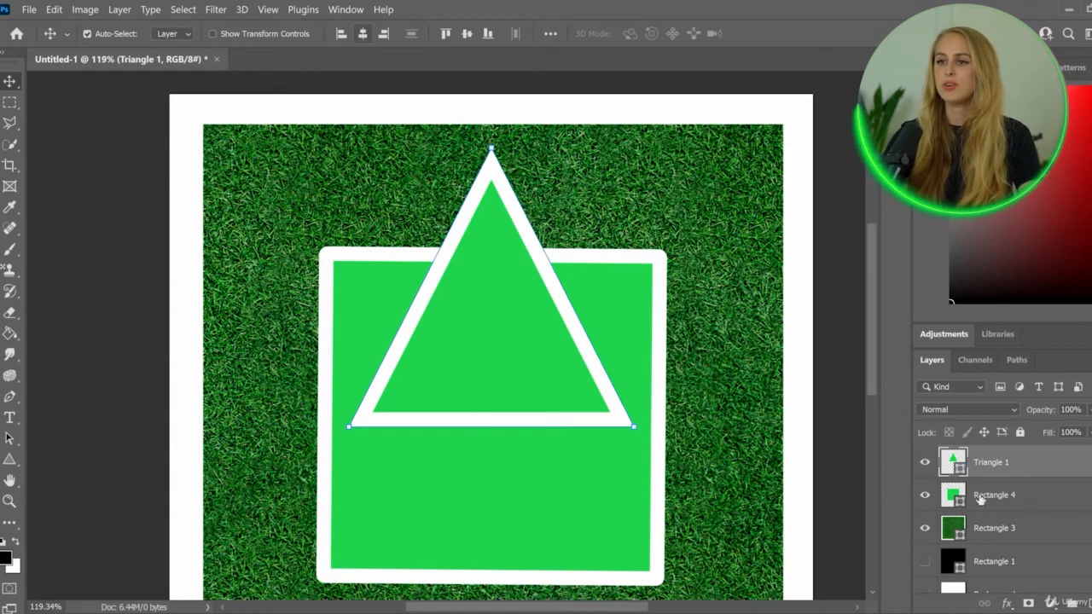
left_click(997, 527)
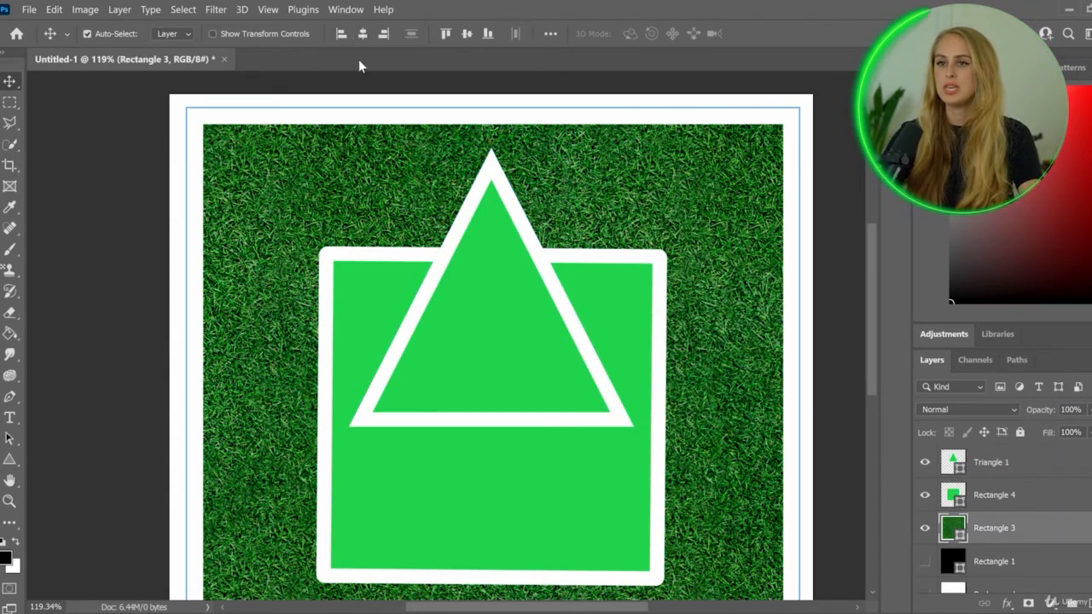
left_click(361, 34)
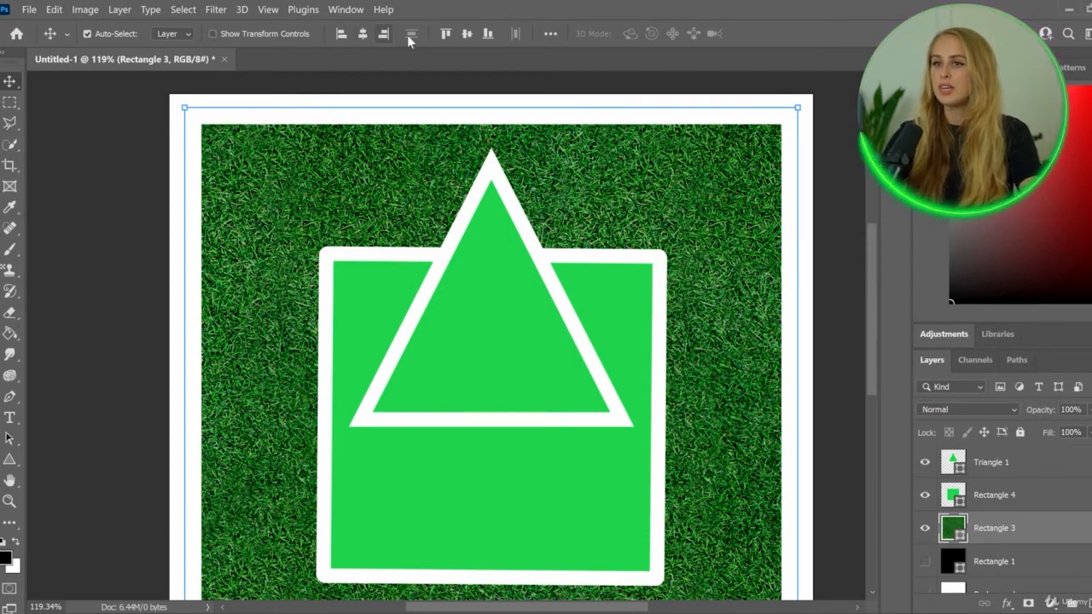
Align Rectangle 3 to the top of the canvas and center the green square and the triangle vertically.
left_click(444, 34)
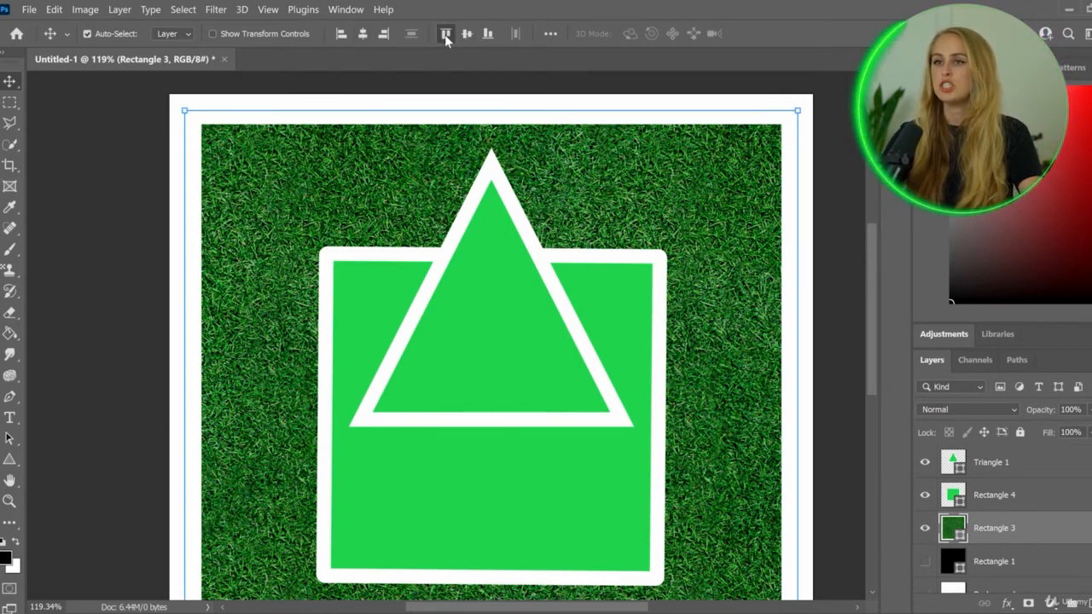
left_click(1003, 493)
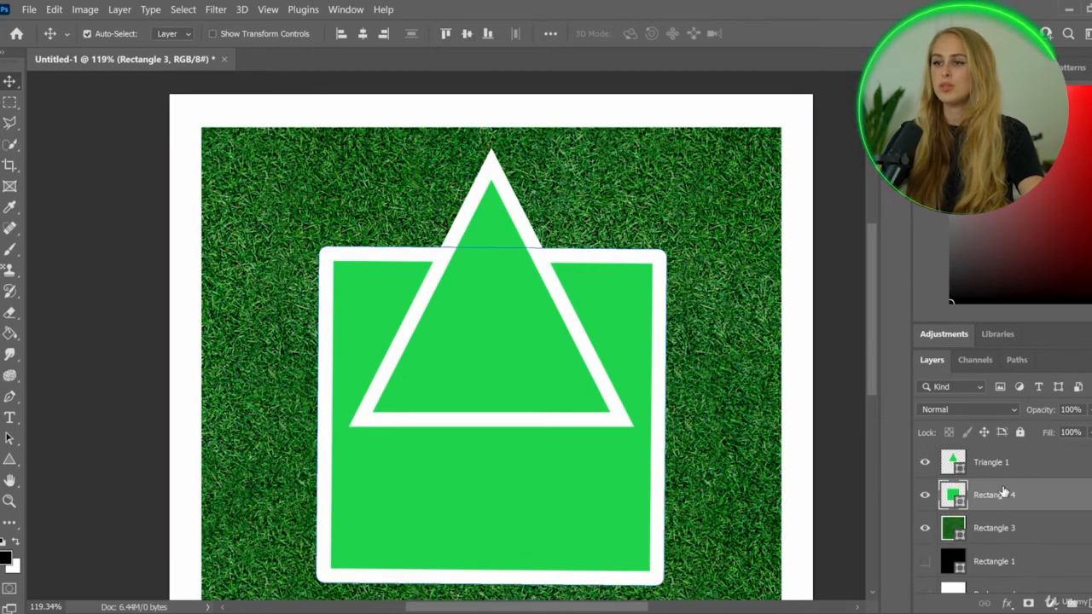
left_click(444, 34)
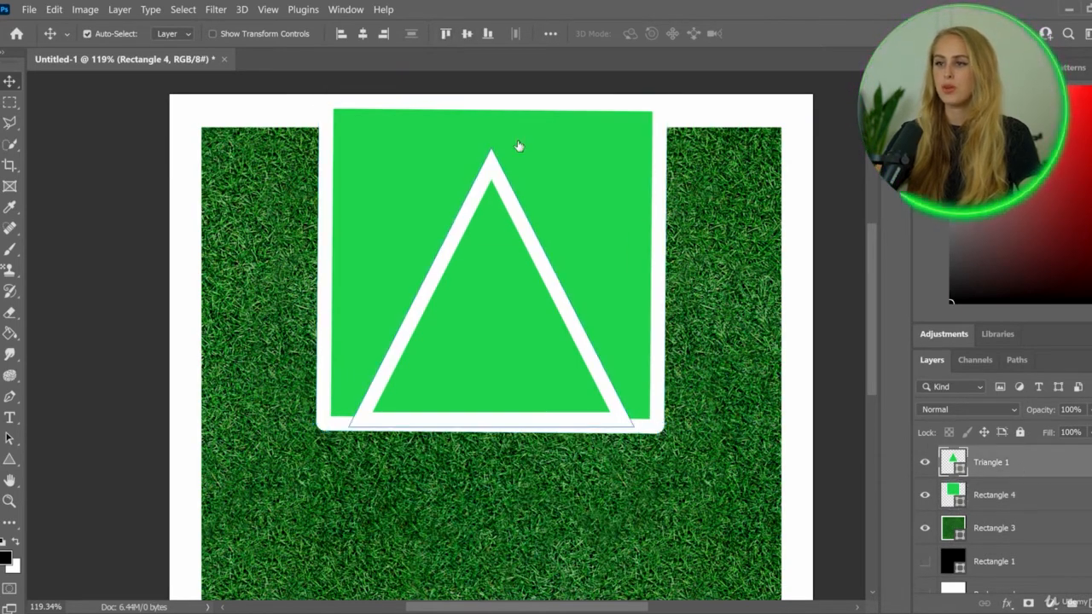
left_click(466, 34)
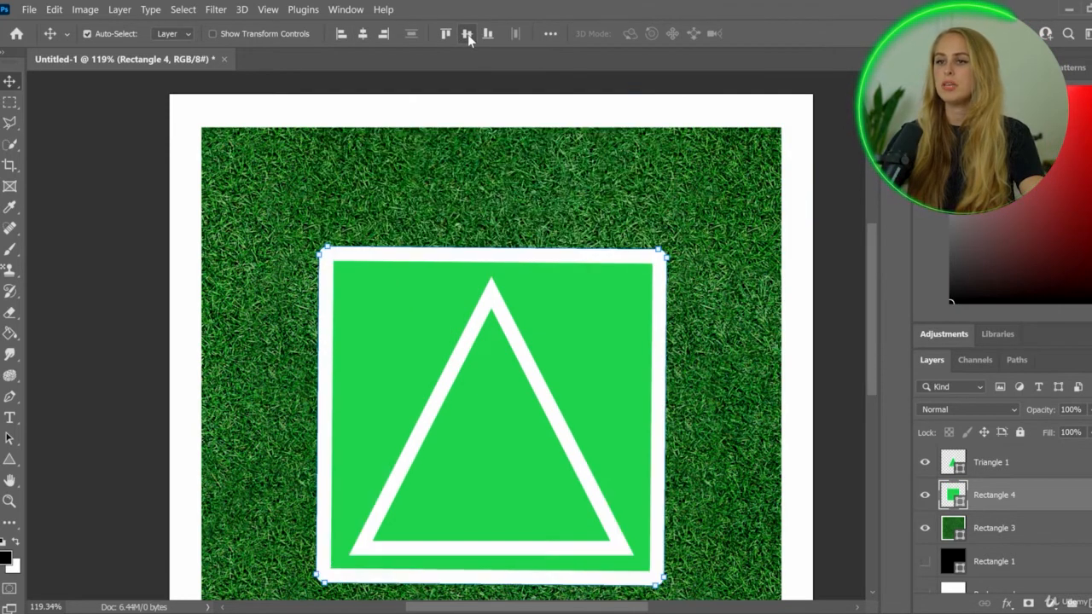
Draw a five-sided polygon about 11.82 in wide and 11.24 in high, and raise its number of sides to 8.
scroll(617, 273, "down", 2)
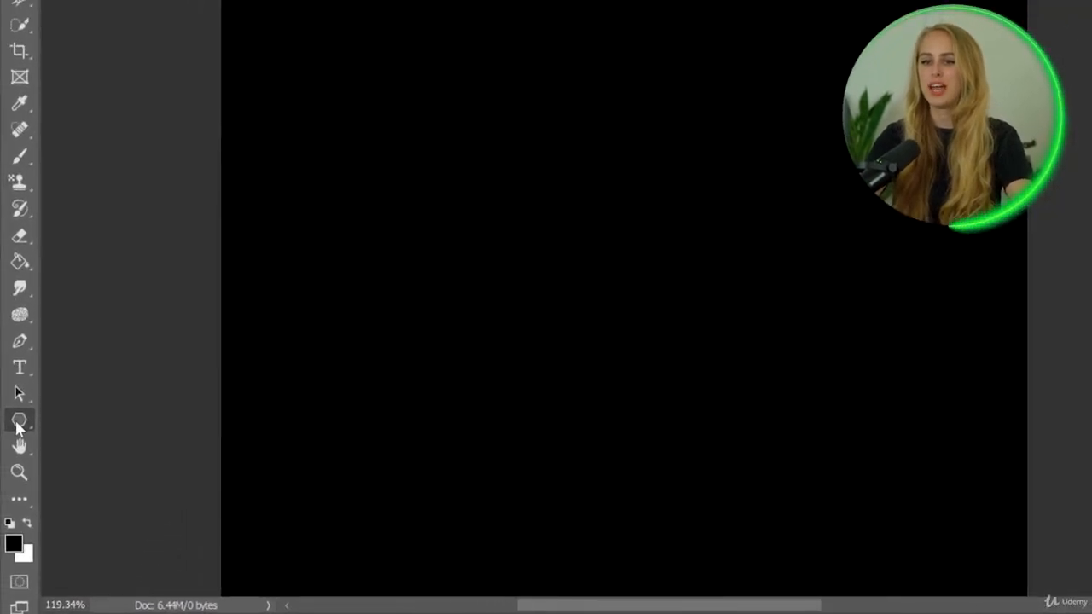
right_click(21, 426)
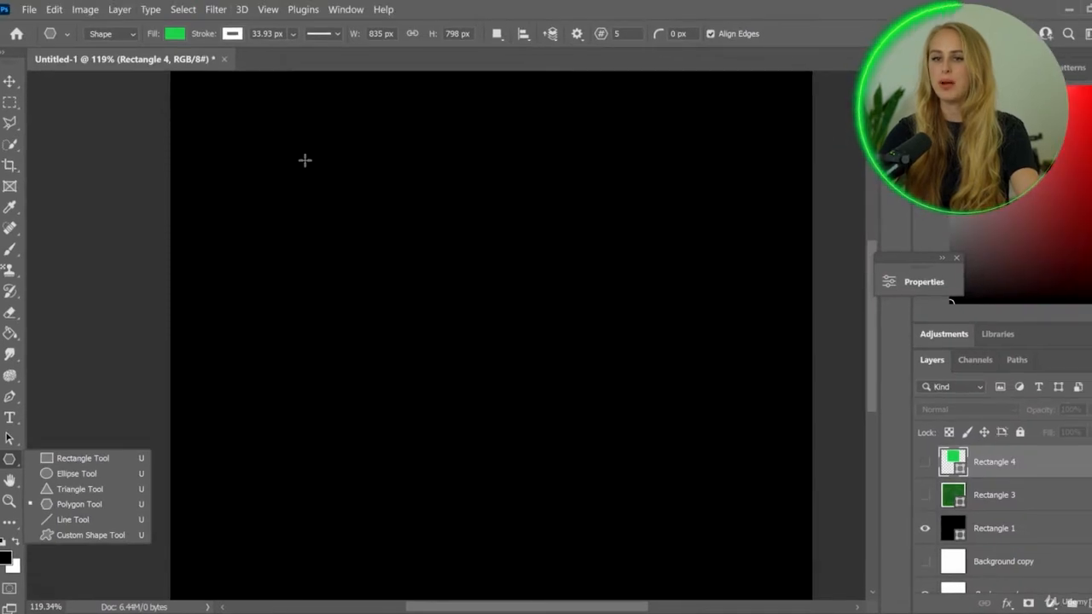
left_click_drag(390, 37, 563, 208)
left_click_drag(441, 292, 762, 538)
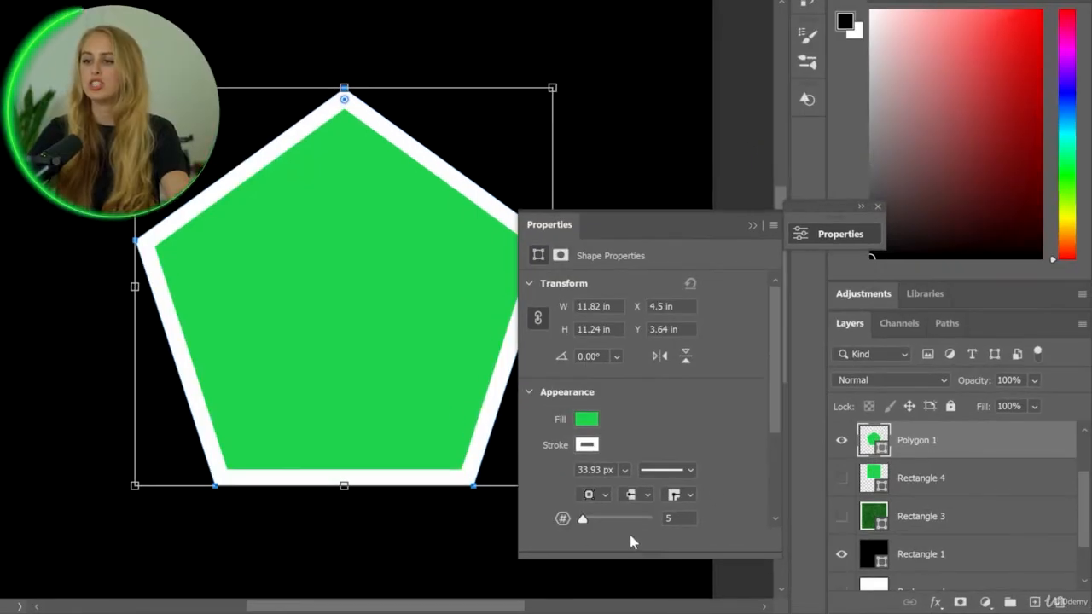
left_click_drag(601, 529, 585, 522)
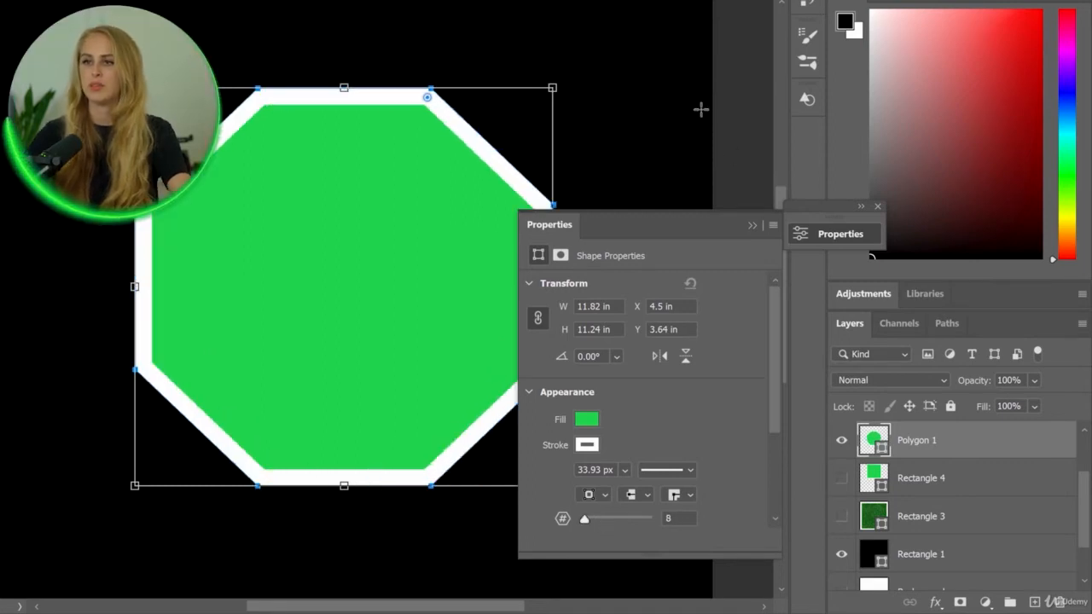
left_click(751, 225)
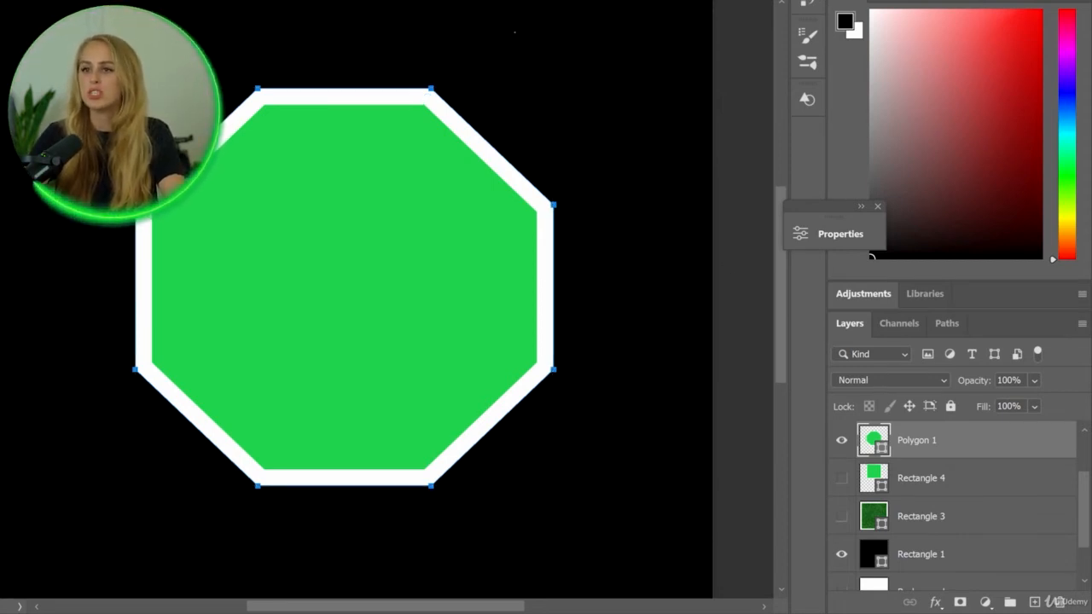
Create a symmetric eight-sided polygon of 851.19 by 809.53 px with a 20% star ratio and center it over the octagon.
key("ctrl+t")
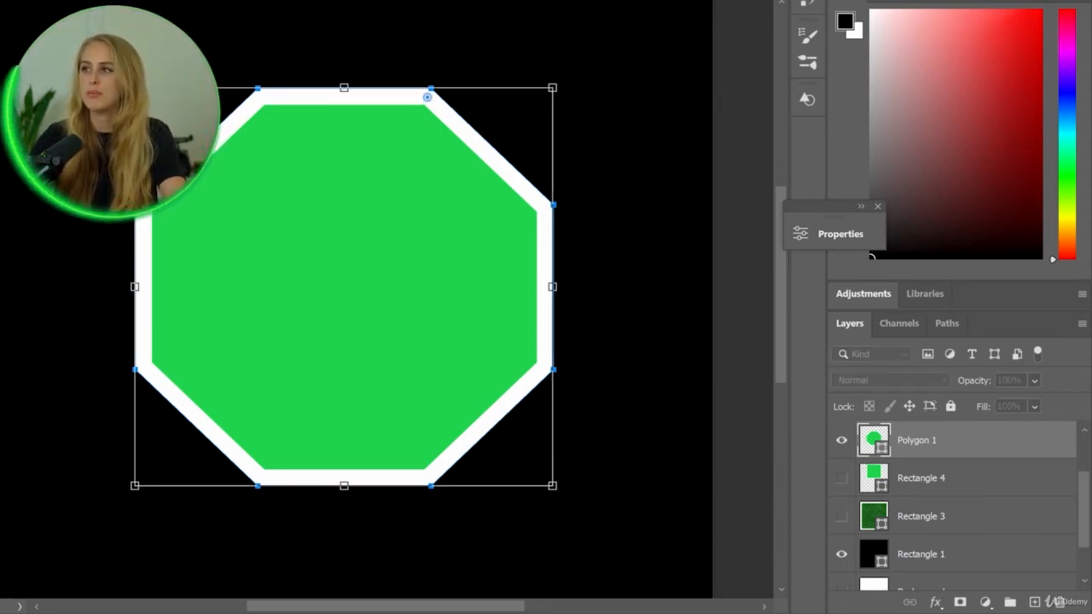
left_click(577, 77)
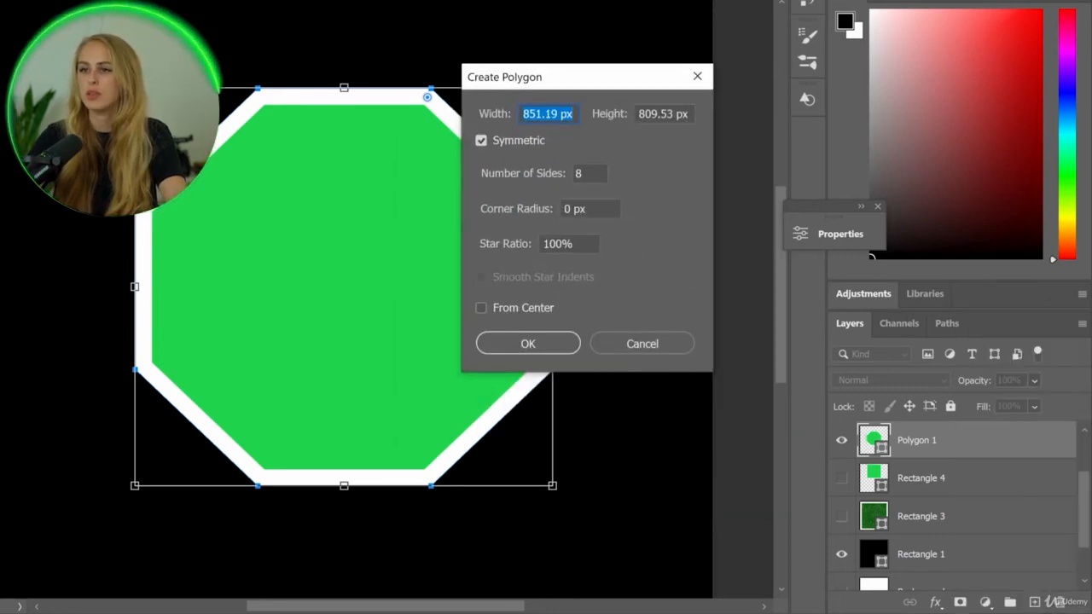
double_click(559, 244)
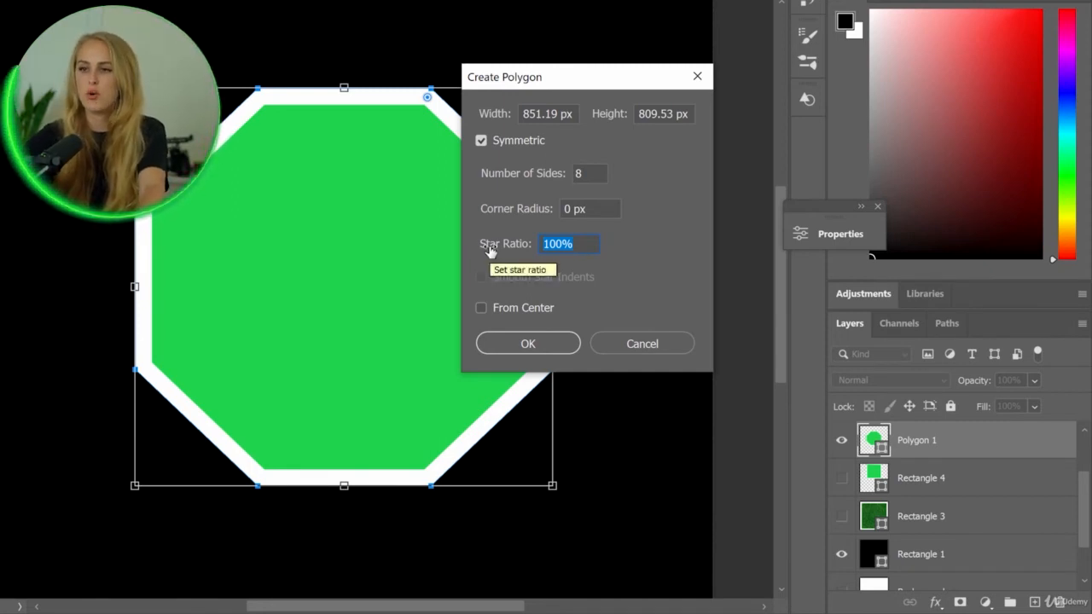
type("20")
key("Return")
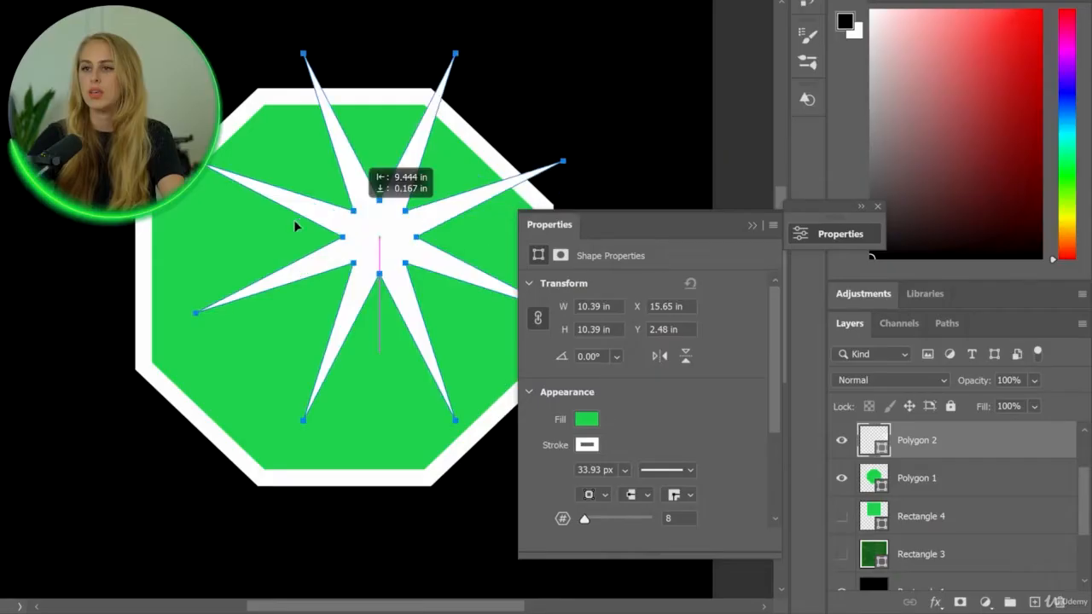
left_click_drag(295, 227, 351, 294)
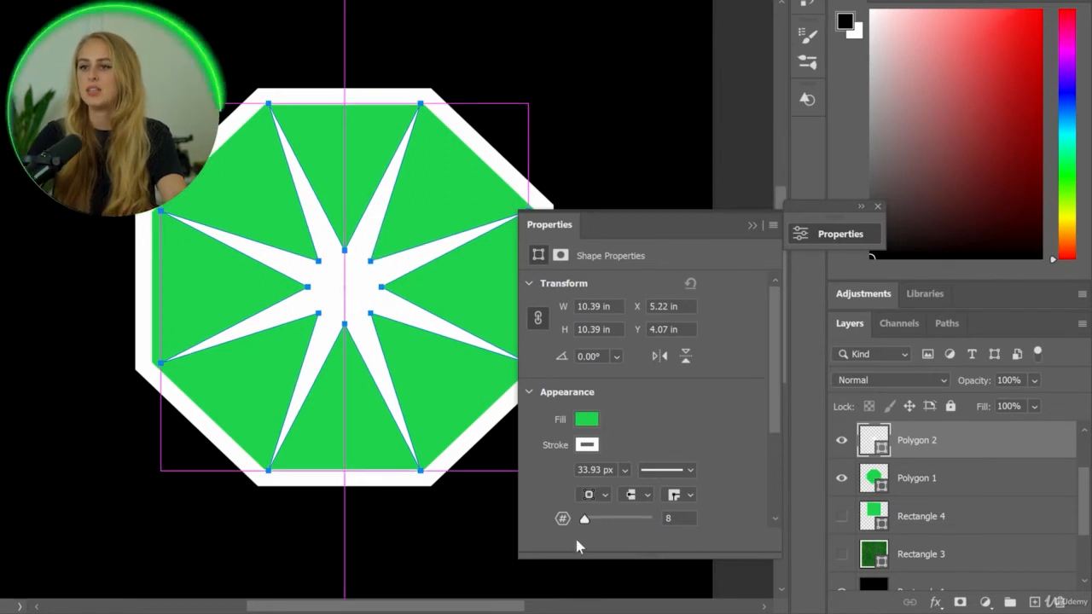
Hide the Polygon 1 layer and try 20 sides on the star before reducing it to four points.
left_click(841, 479)
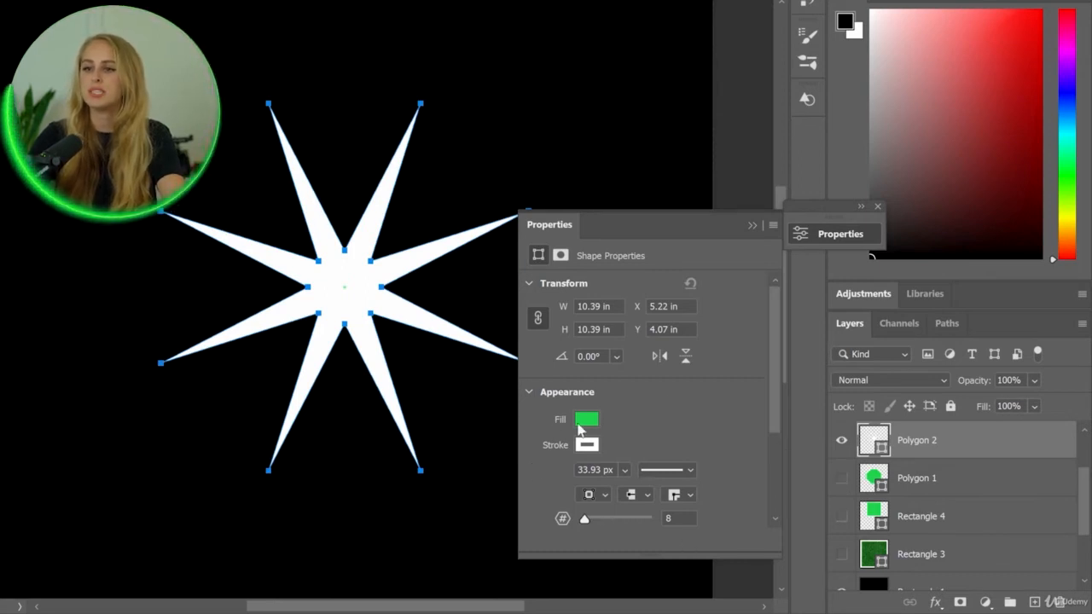
left_click_drag(586, 522, 594, 524)
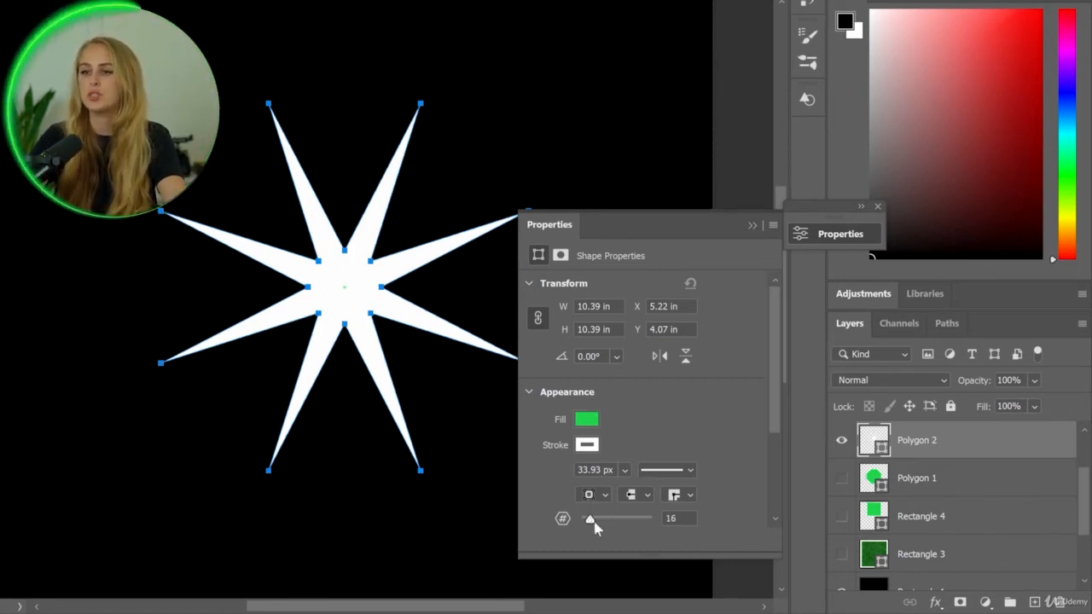
left_click_drag(597, 522, 595, 523)
type("20")
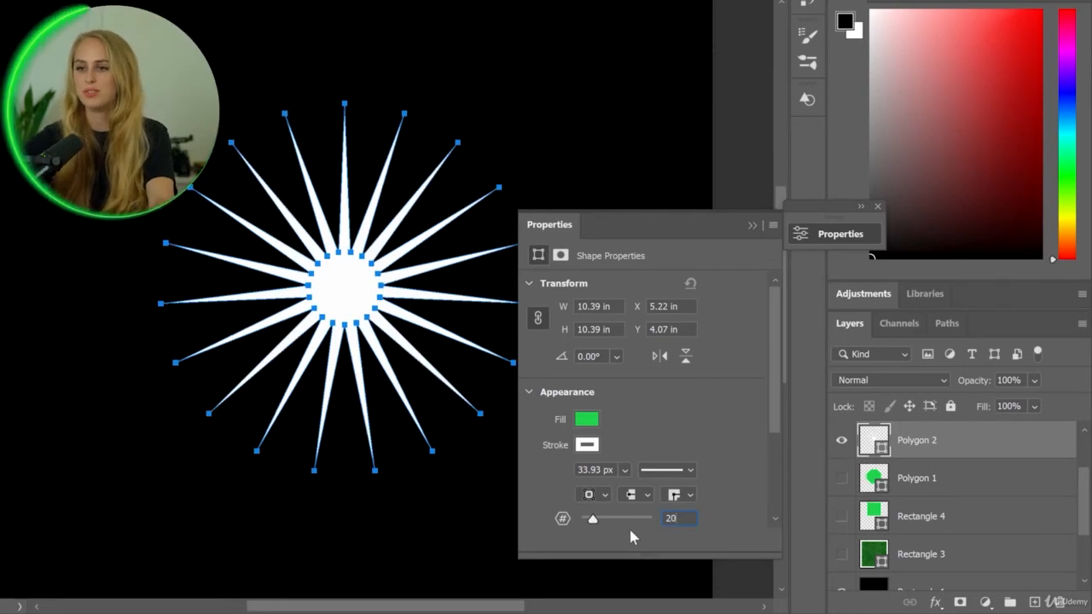
key("Return")
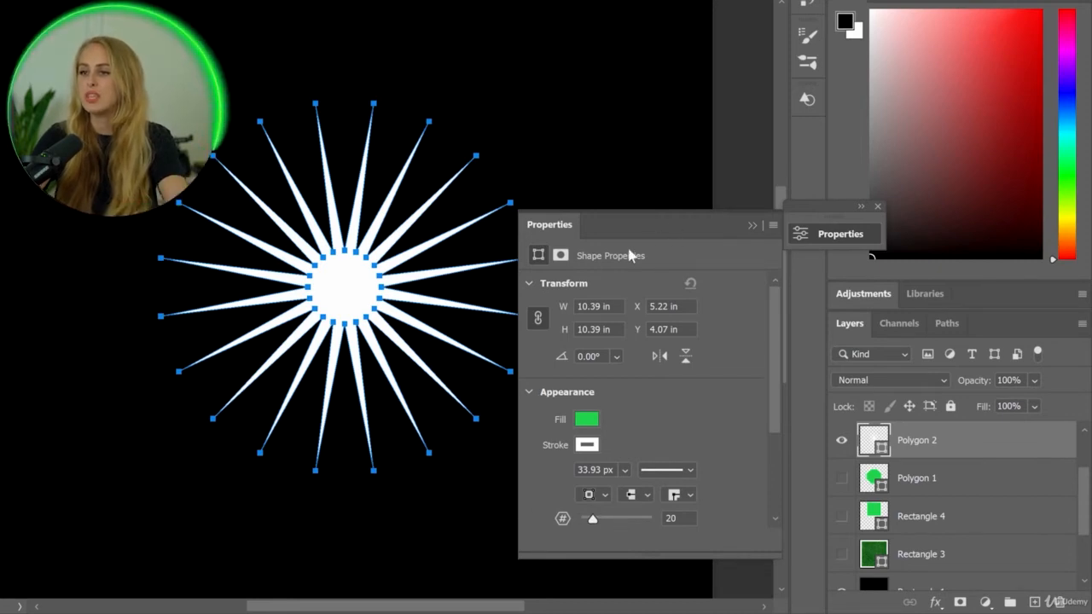
left_click_drag(597, 532, 640, 524)
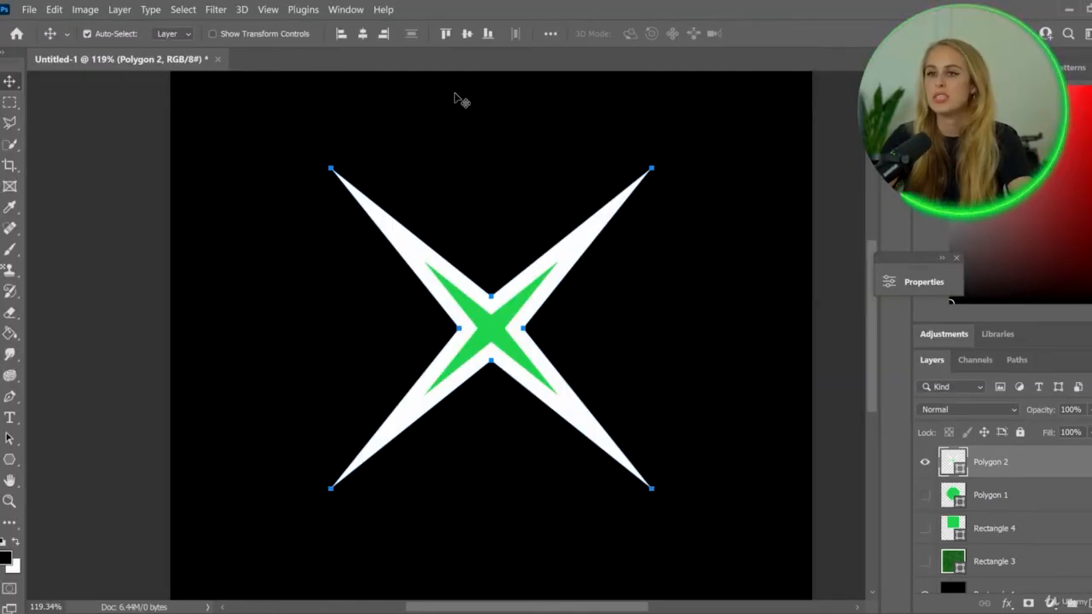
Set the star ratio to 80% in the Polygon tool's path options and deselect the four-pointed star.
left_click(12, 464)
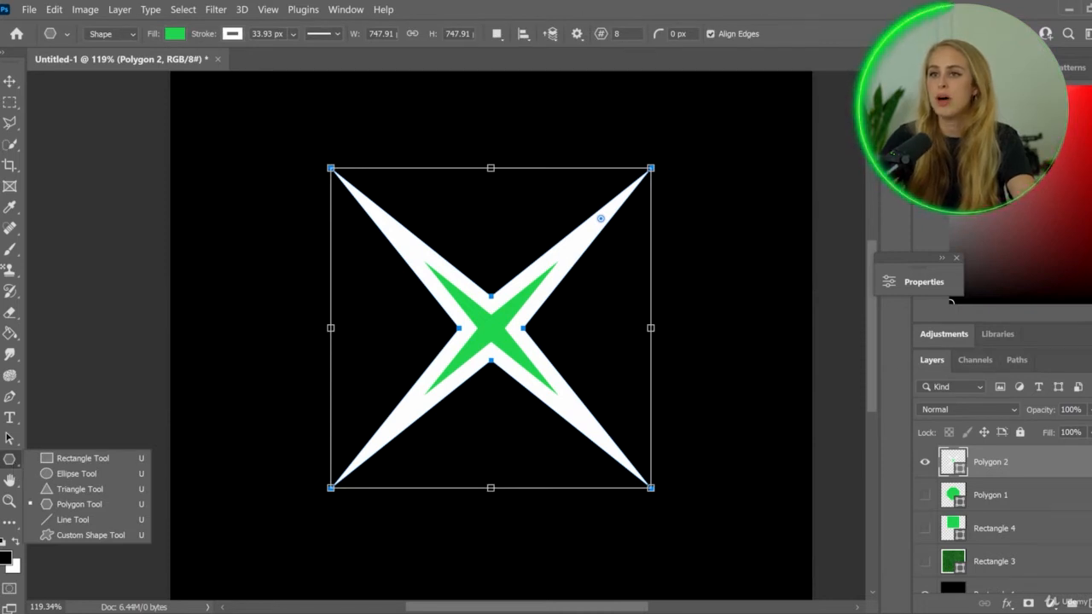
left_click(578, 34)
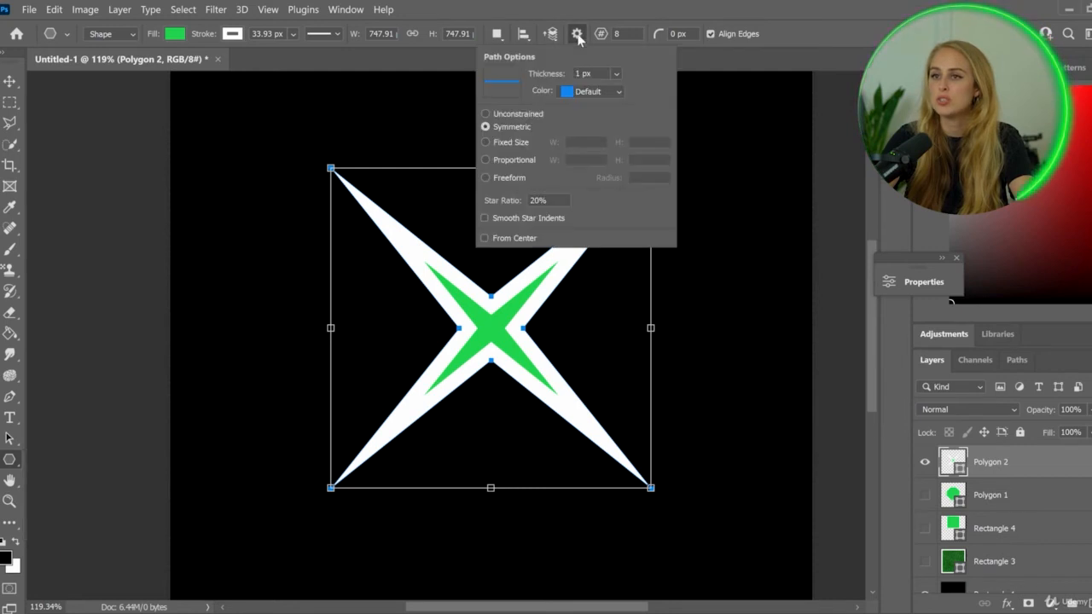
left_click(577, 34)
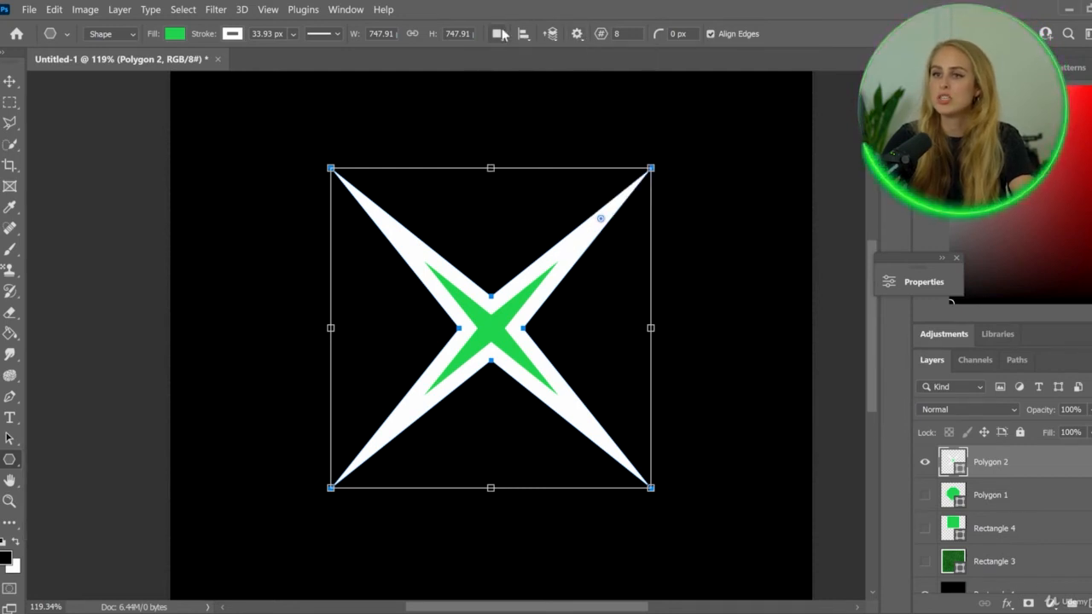
left_click(577, 34)
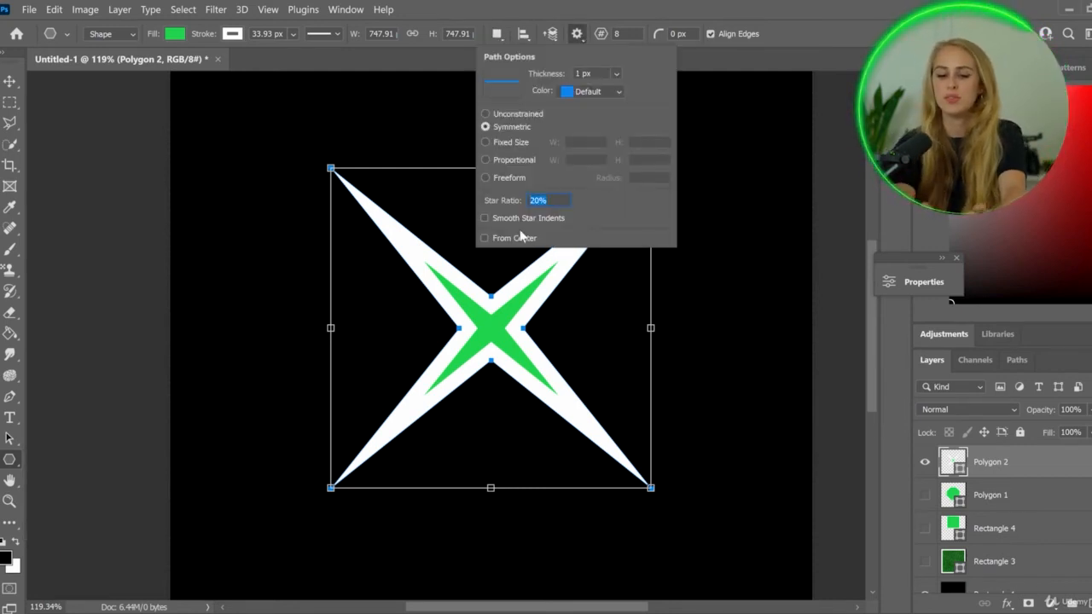
type("80")
left_click(537, 7)
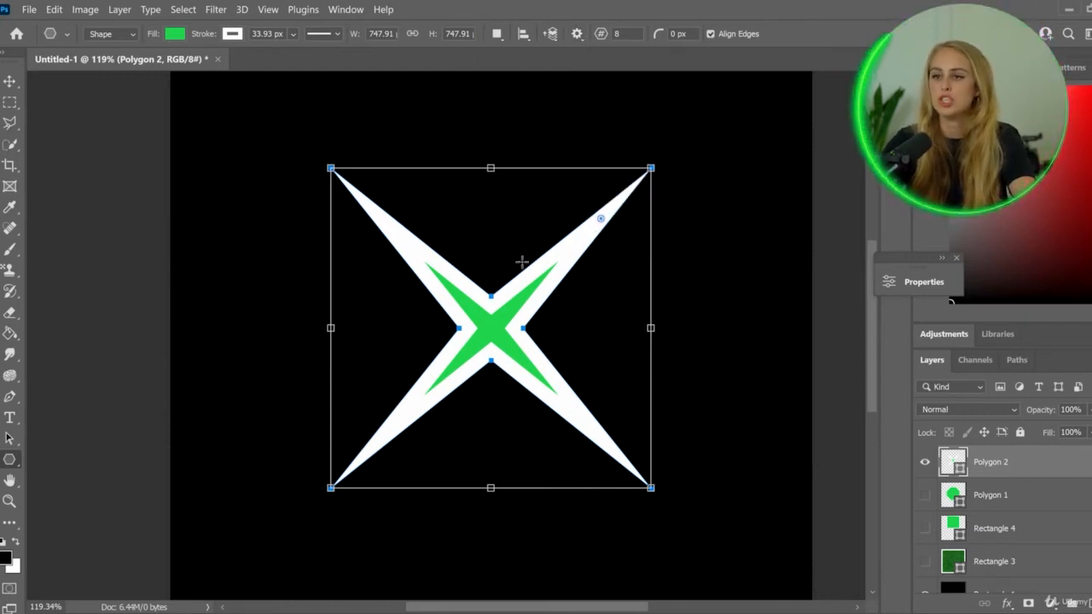
left_click(573, 157)
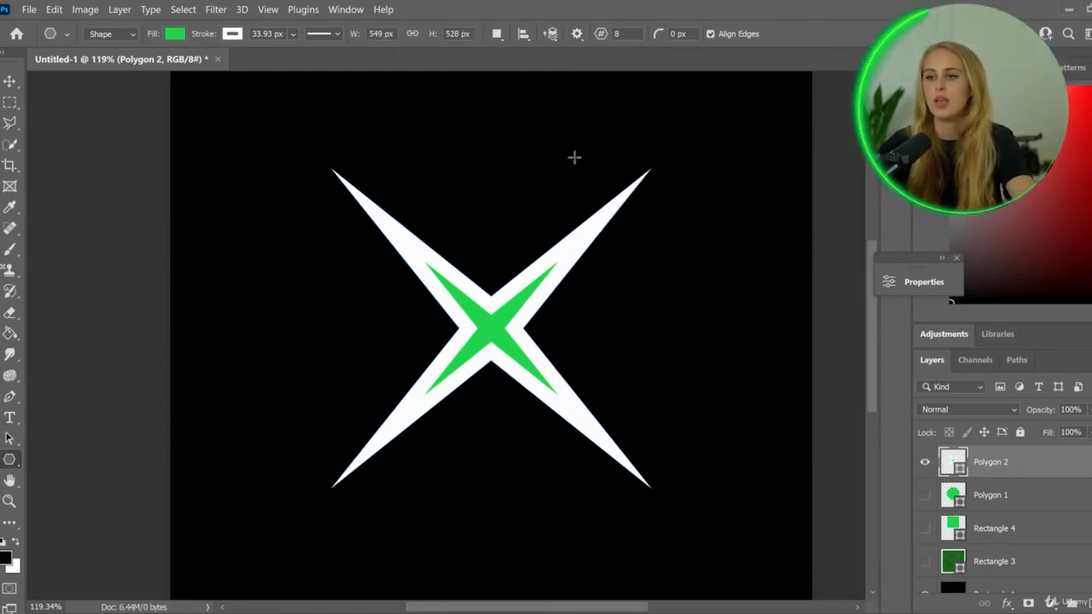
Draw a 243 by 243 px star beside the four-pointed star, raise its sides to 40, and shift it slightly downward.
left_click_drag(242, 196, 432, 413)
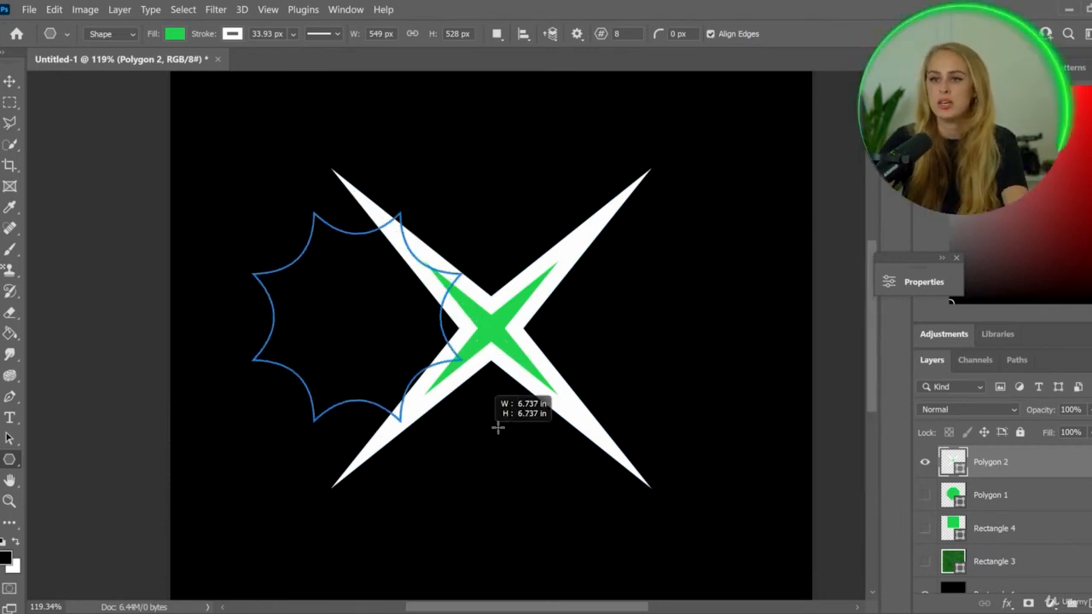
left_click_drag(469, 418, 356, 339)
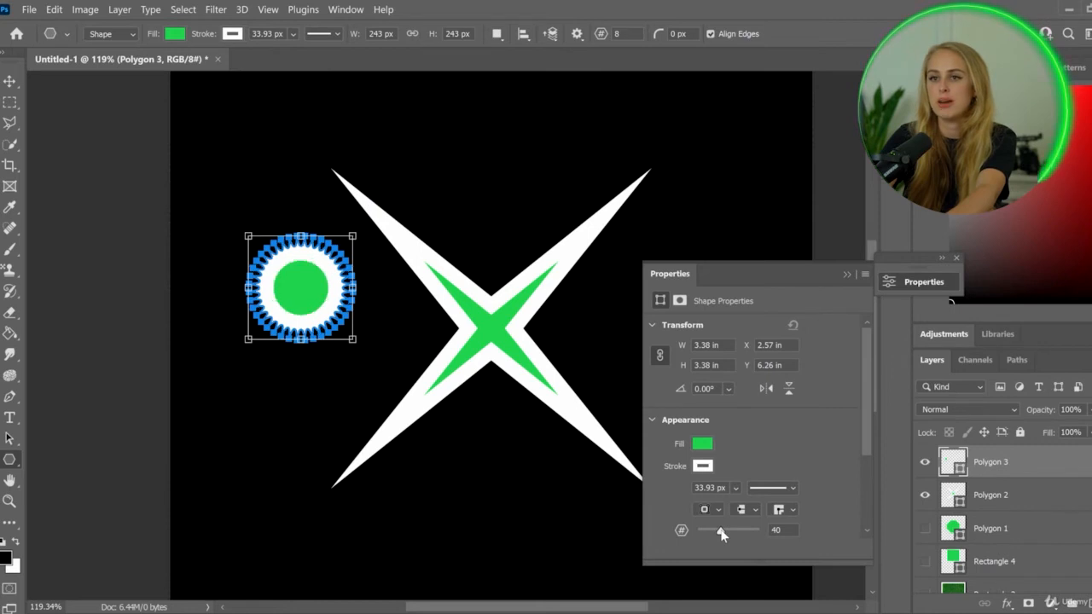
key("Return")
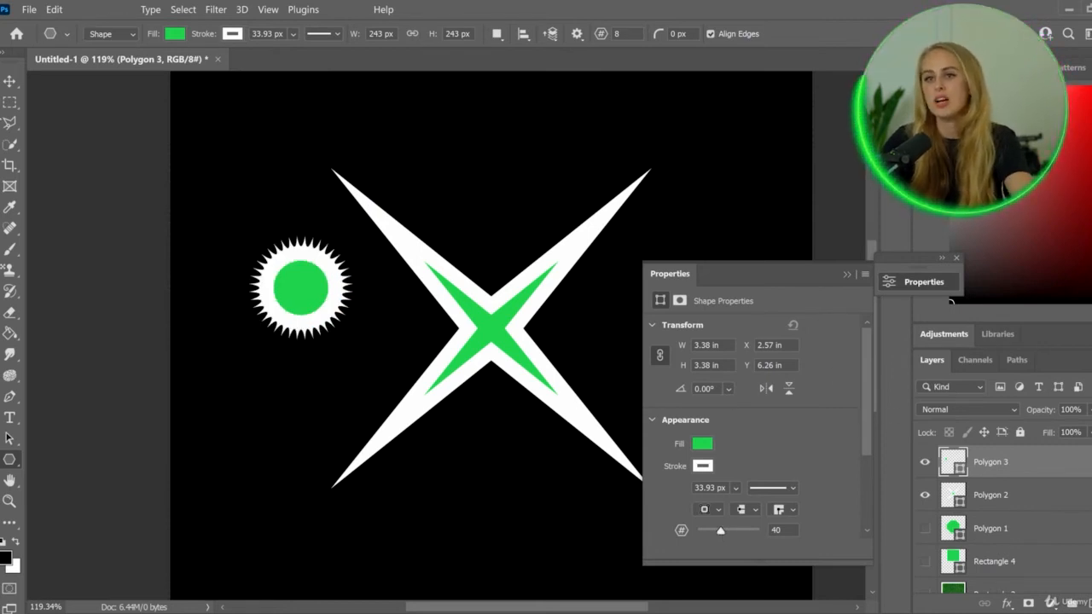
left_click(8, 82)
left_click_drag(303, 291, 319, 315)
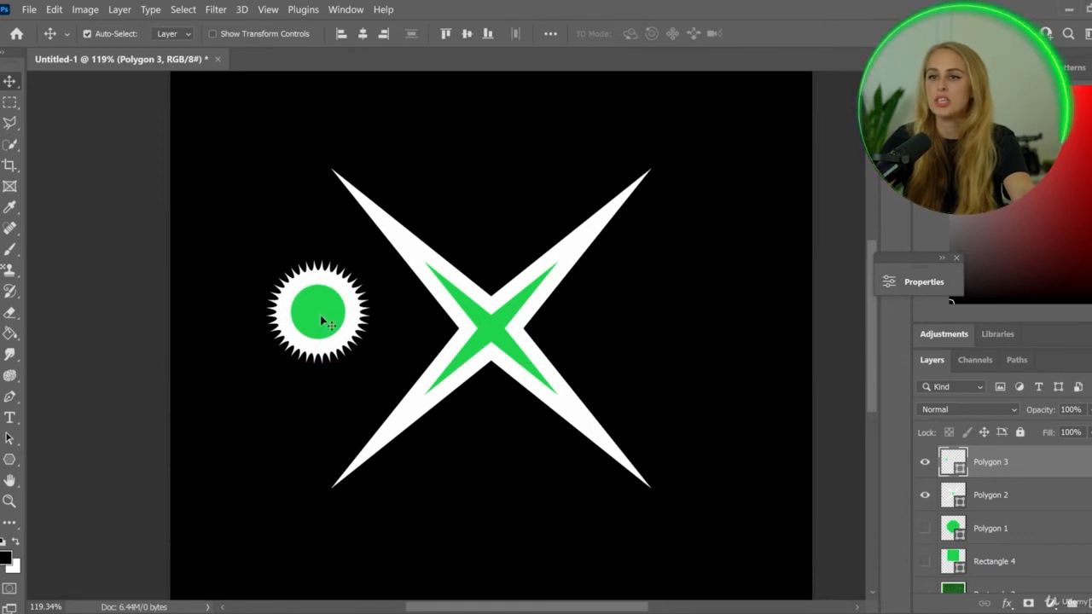
Feather the four-pointed star's shape mask to 9.0 px, and undo both the feathering and the small star's move.
left_click(526, 317)
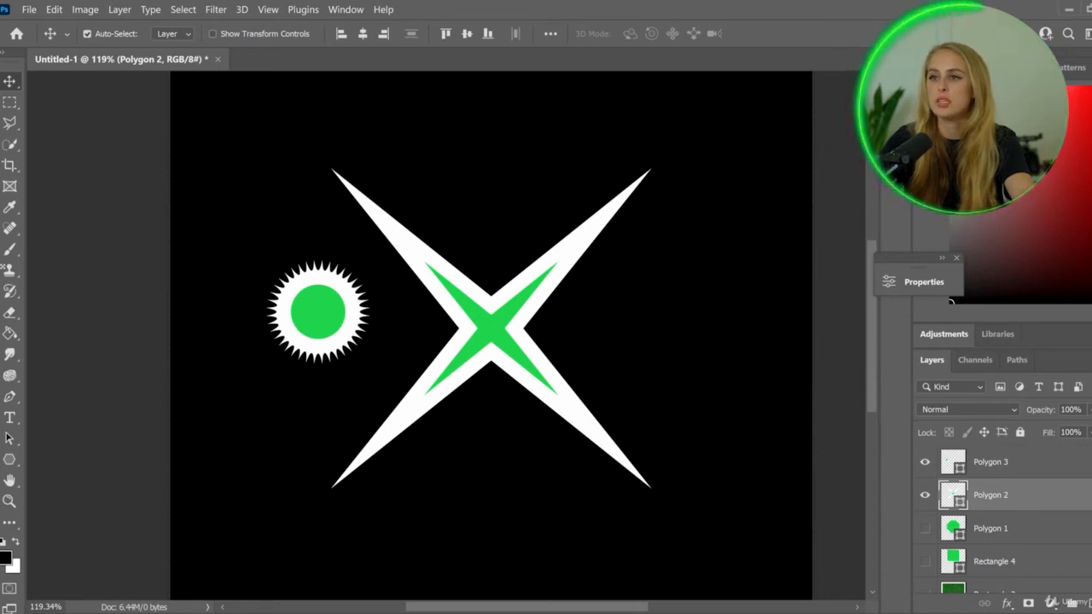
left_click(895, 282)
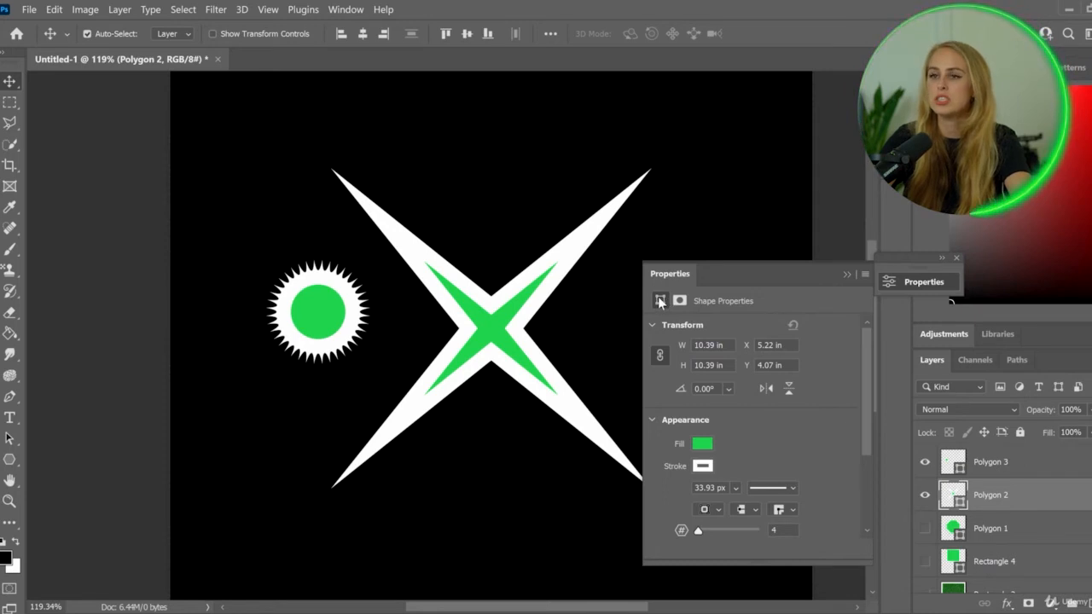
left_click(680, 301)
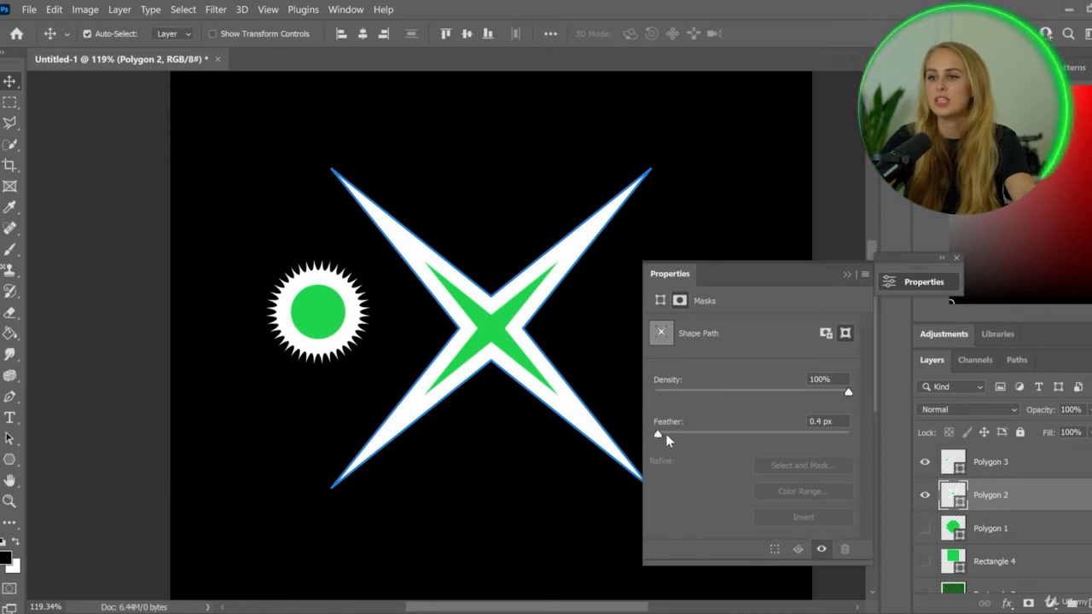
left_click_drag(678, 437, 727, 435)
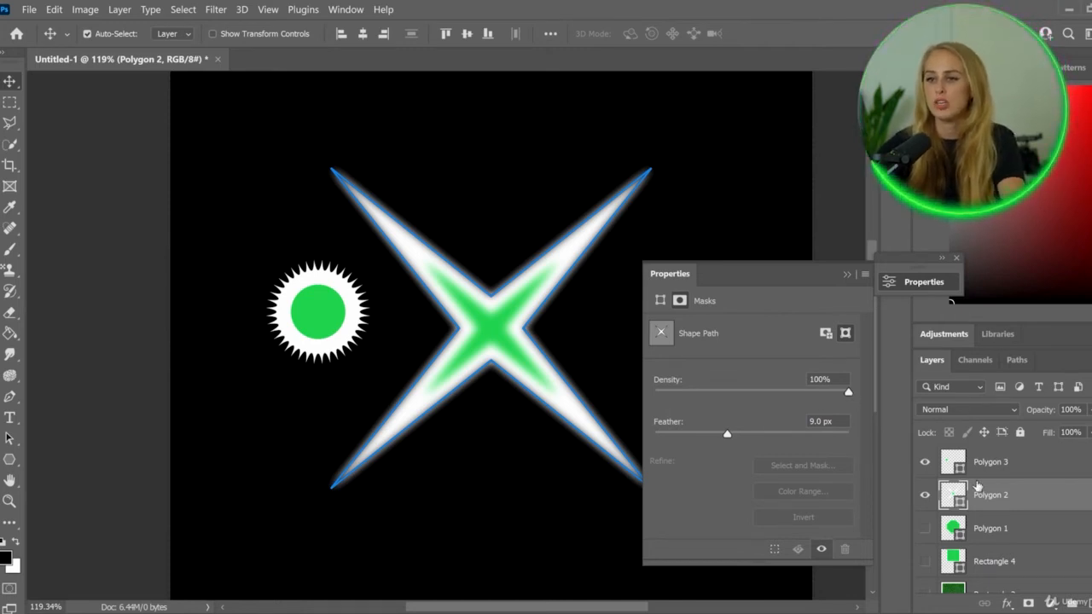
left_click(923, 282)
key("ctrl+z")
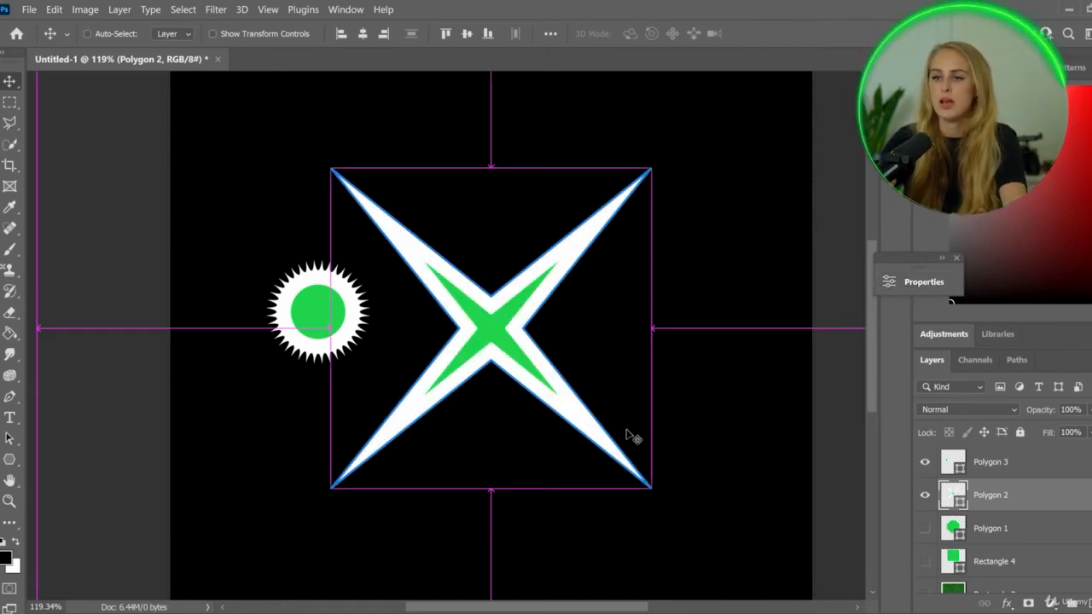
key("ctrl+z")
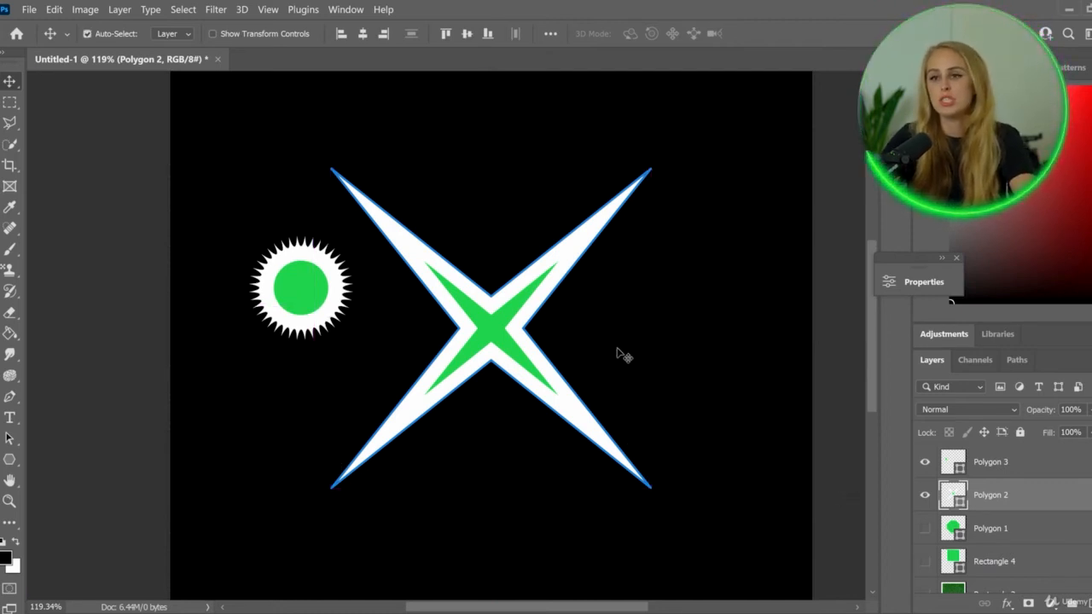
Draw a diagonal line about 538 px long beside the small star with the Line tool, and delete it.
left_click(9, 459)
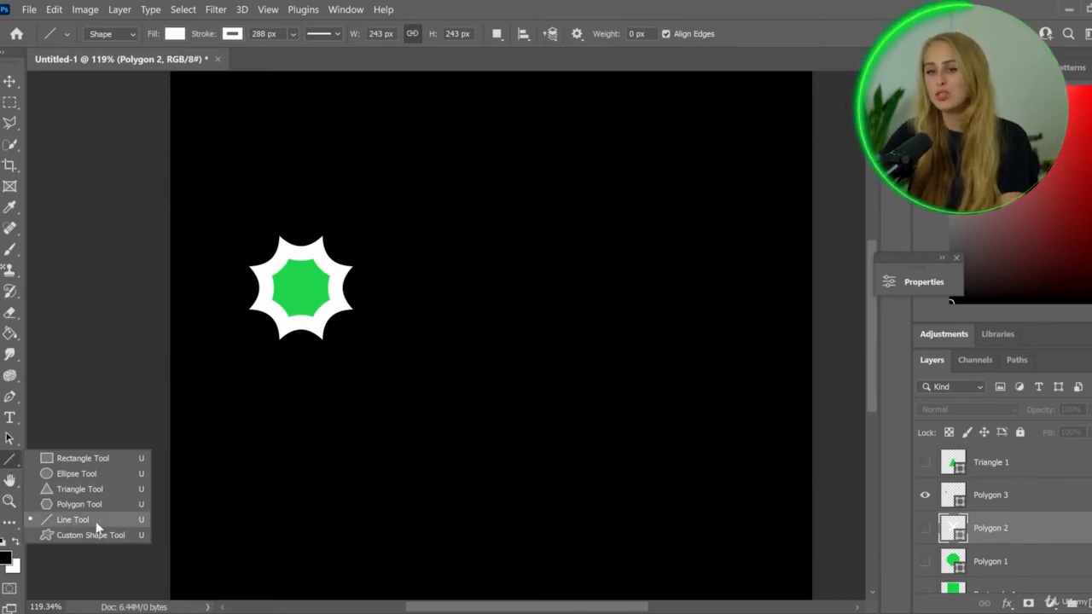
left_click(85, 518)
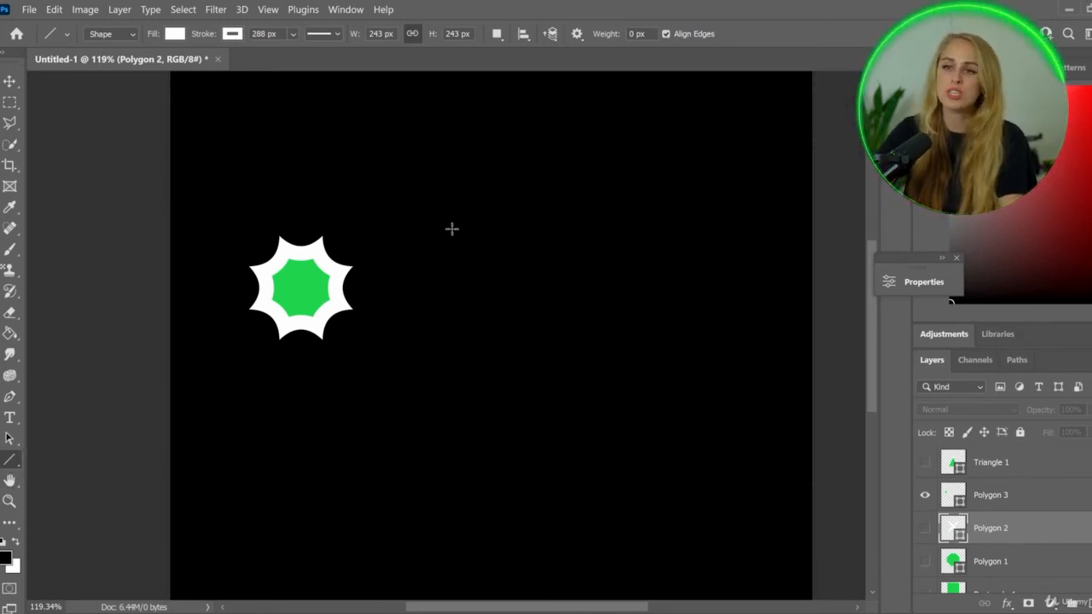
left_click_drag(451, 230, 616, 457)
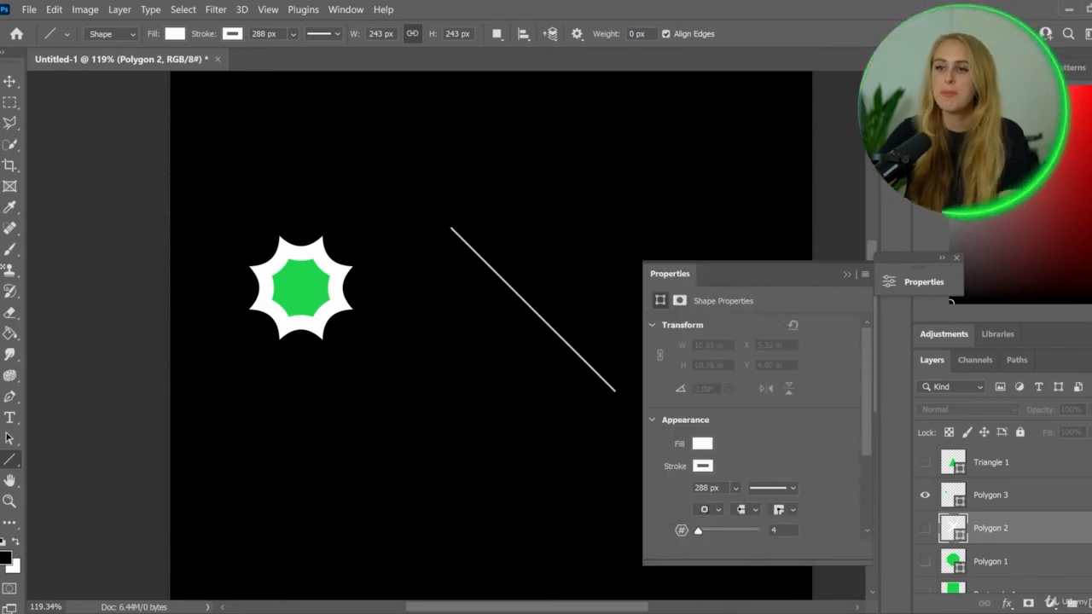
left_click(847, 273)
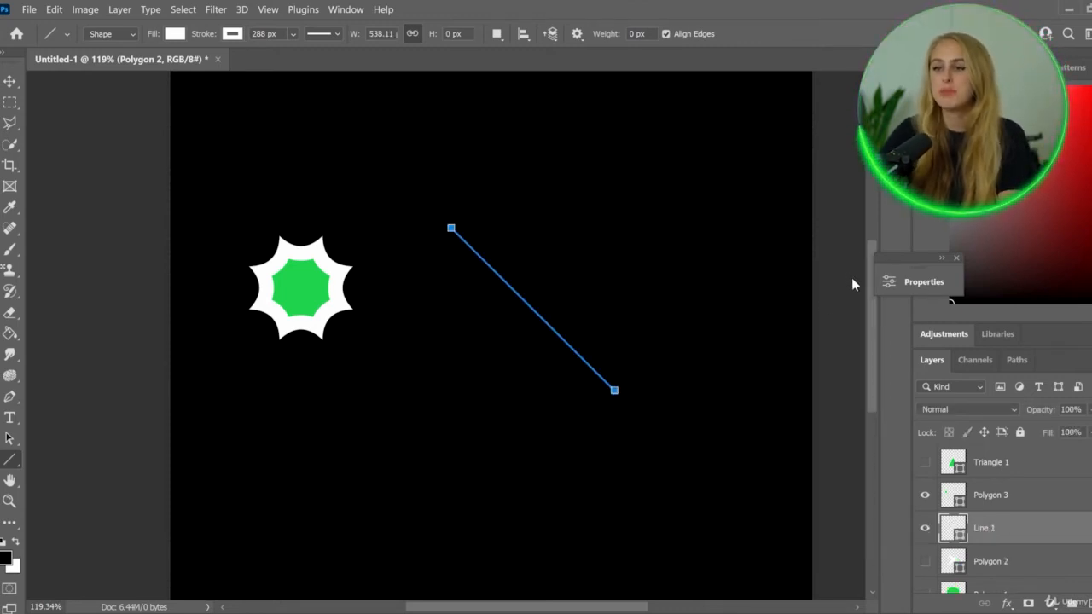
key("Delete")
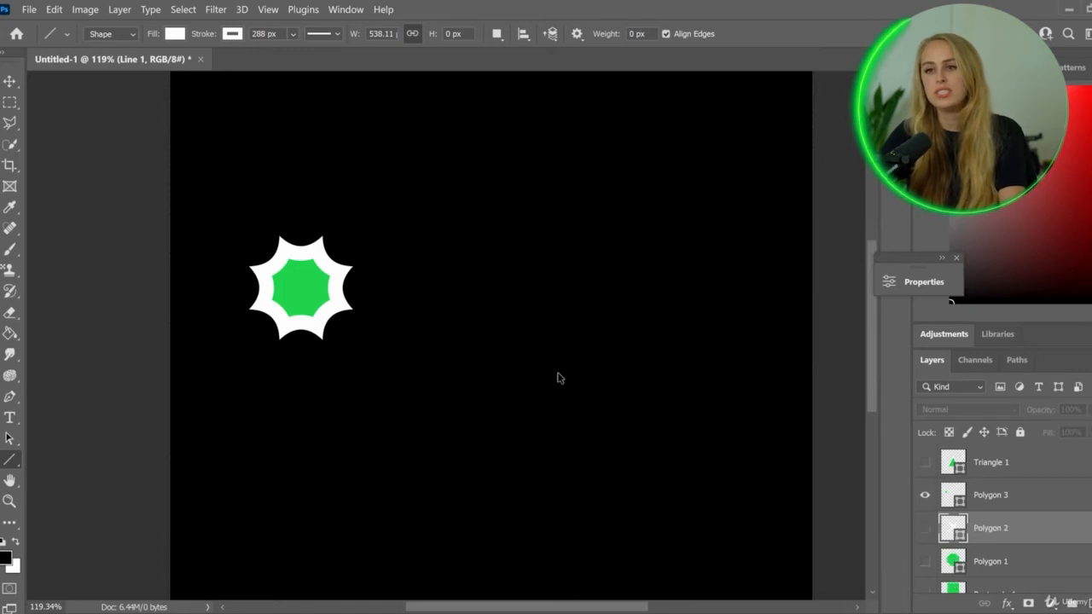
Try to paint with the Brush tool on the hidden Polygon 2 layer, and toggle that layer's visibility.
key("b")
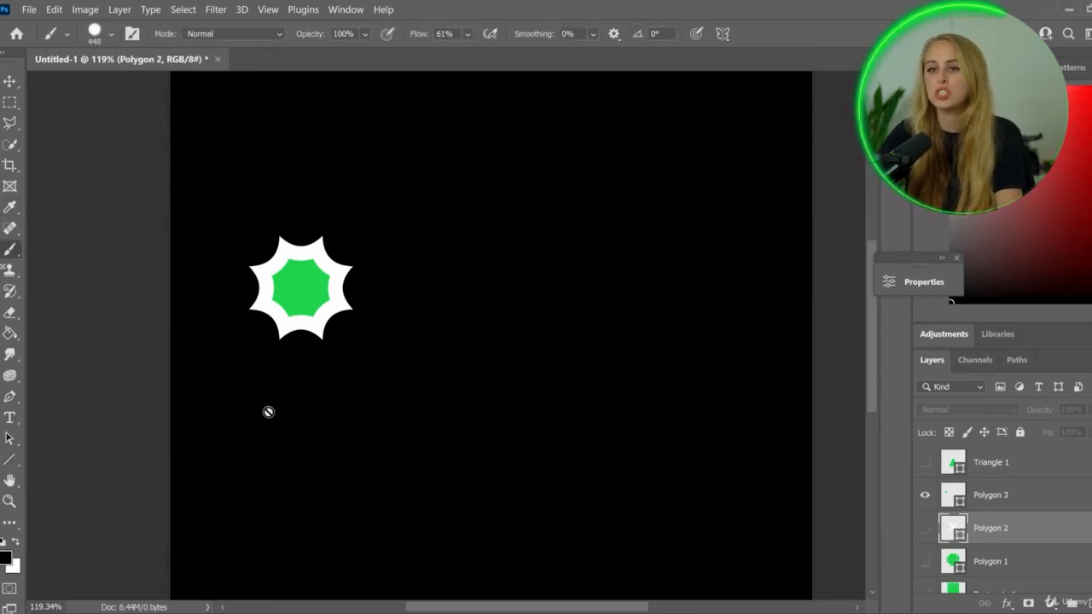
left_click(281, 412)
left_click(592, 263)
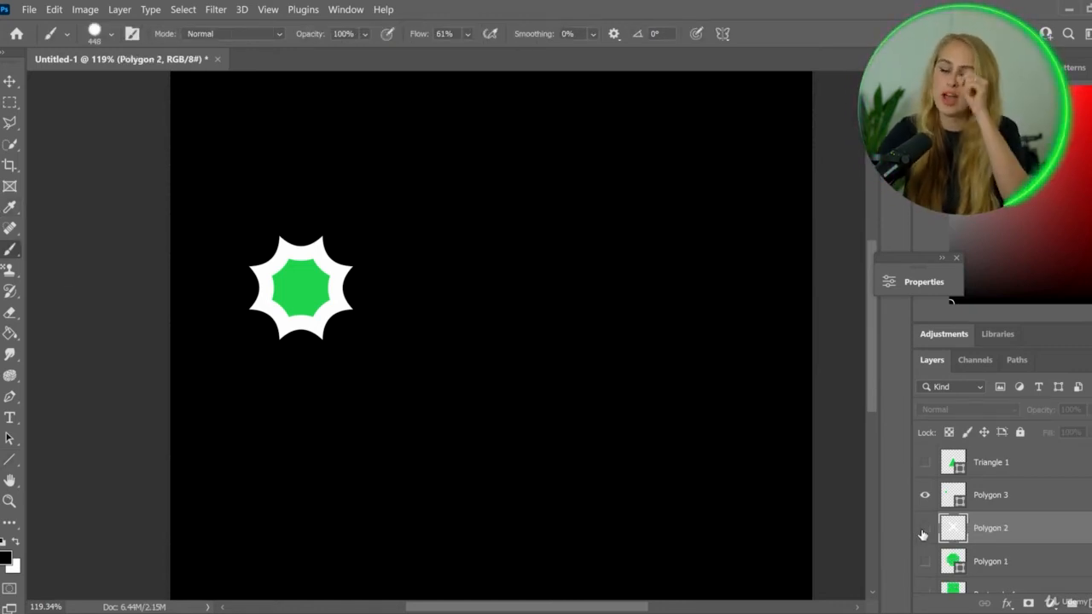
left_click(923, 529)
left_click(923, 530)
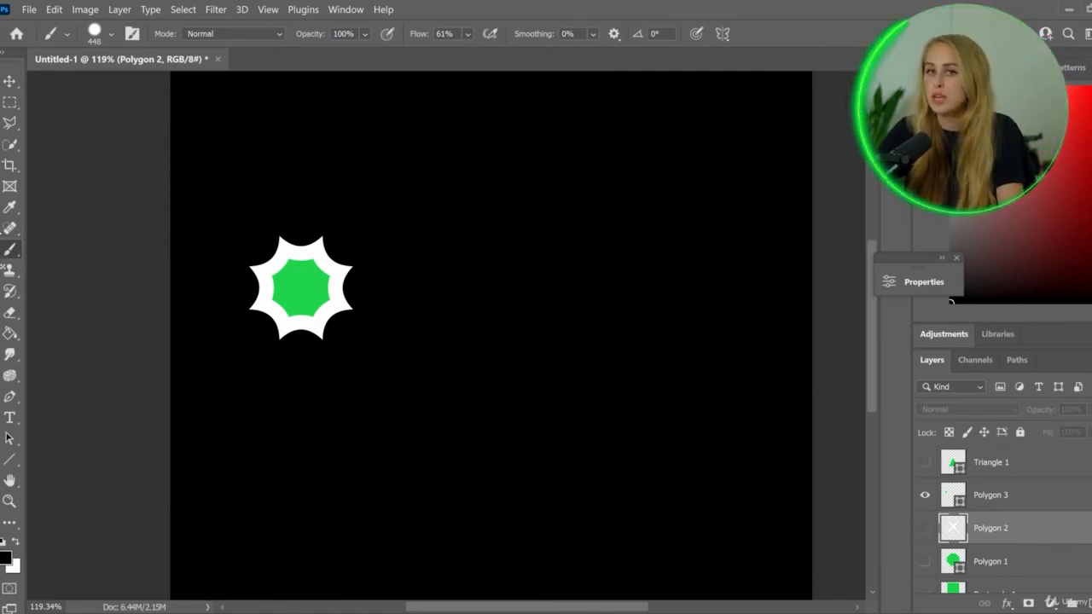
Activate the Custom Shape tool from the group of shape tools.
left_click(9, 459)
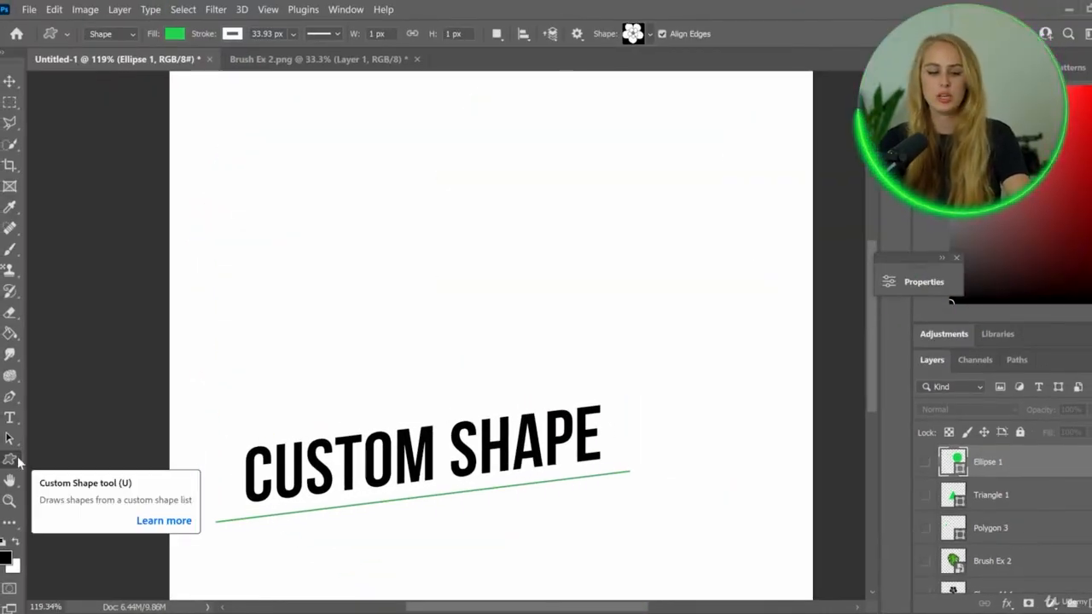
right_click(17, 460)
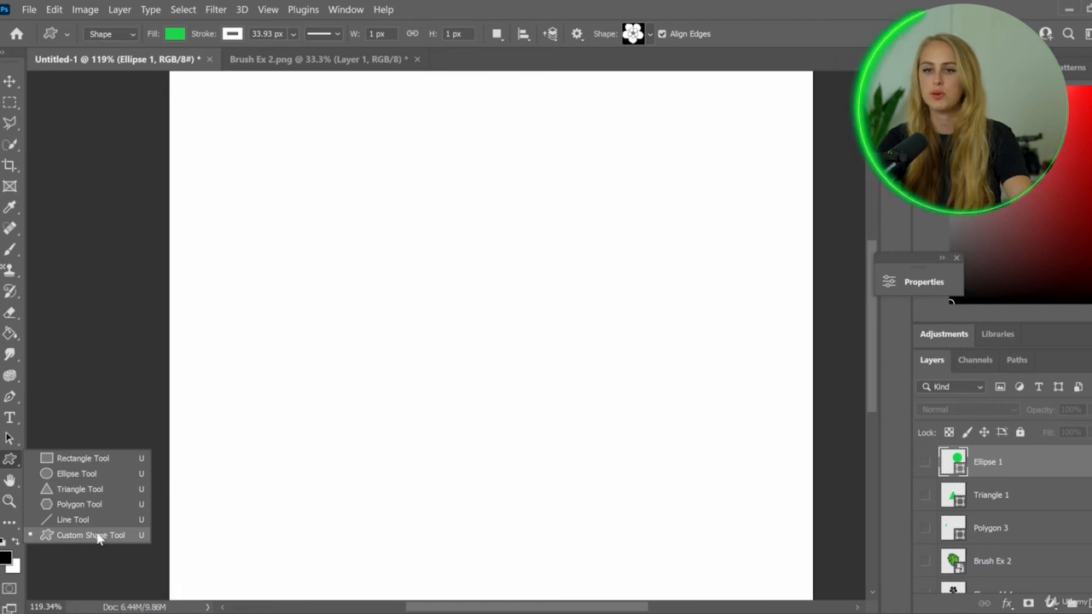
left_click(11, 524)
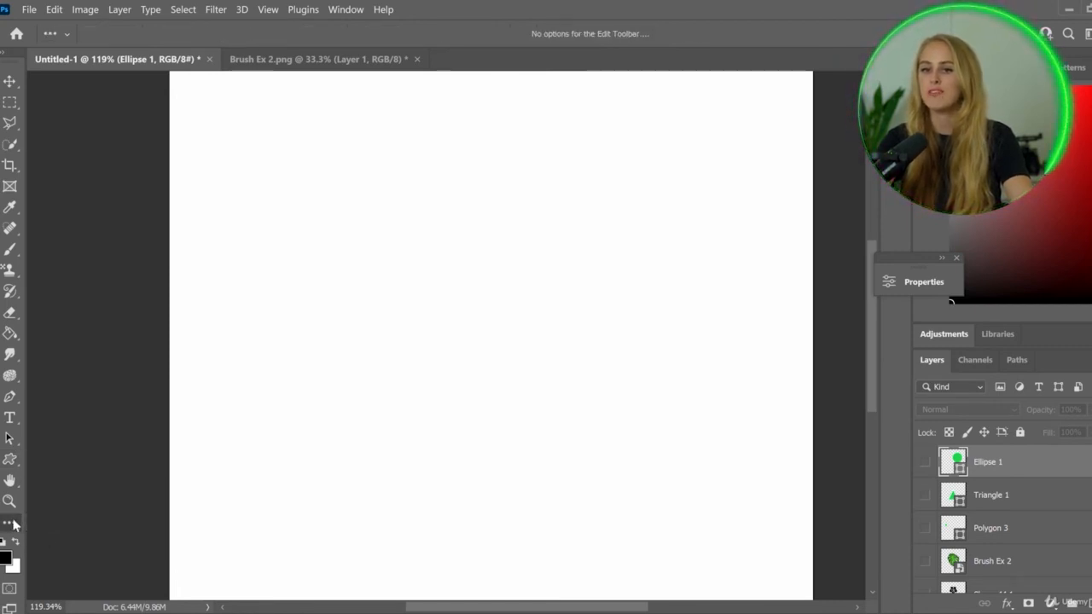
left_click(10, 458)
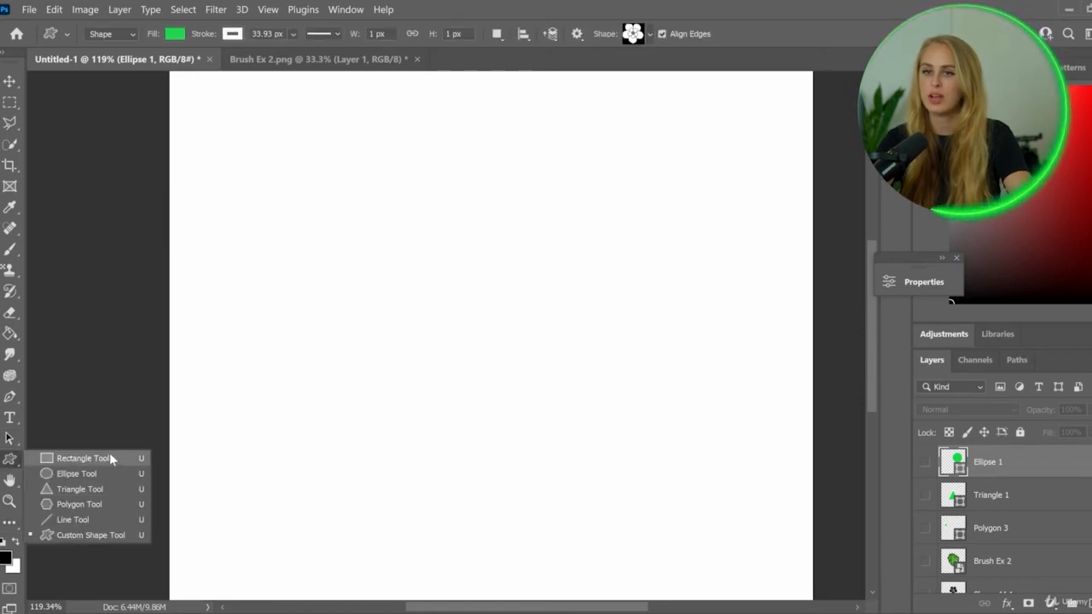
left_click(82, 536)
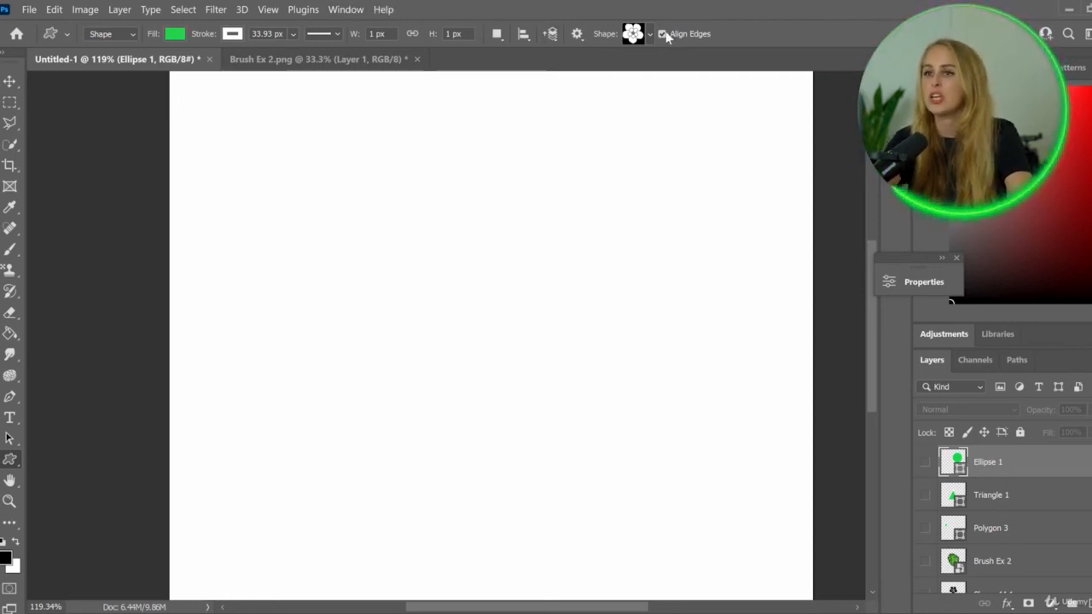
Browse the preset custom shapes, including the Wild Animals and Leaf Trees groups.
left_click(648, 36)
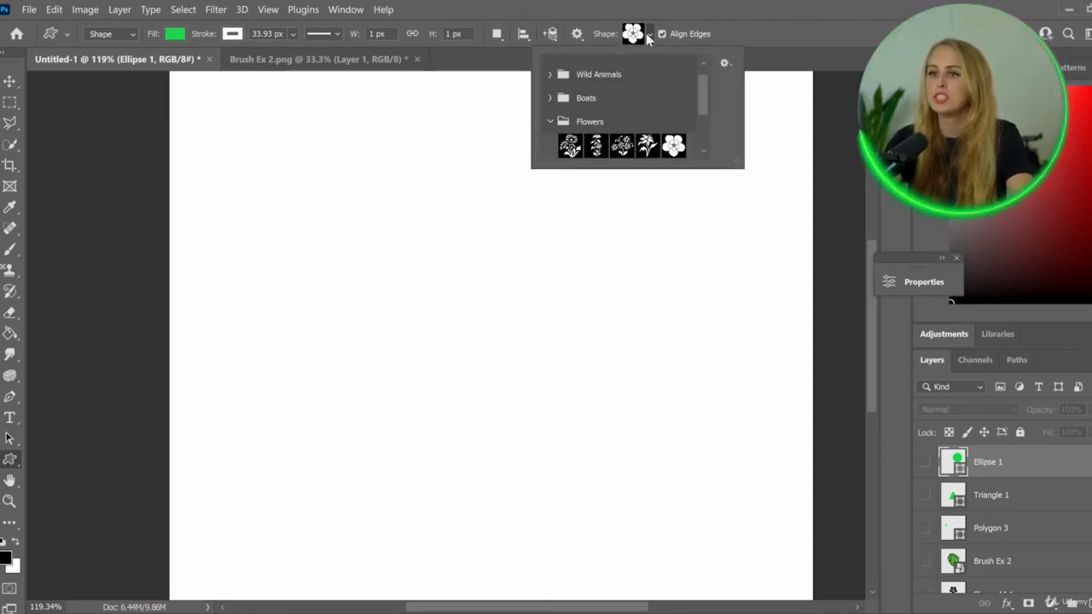
left_click(550, 99)
left_click(550, 75)
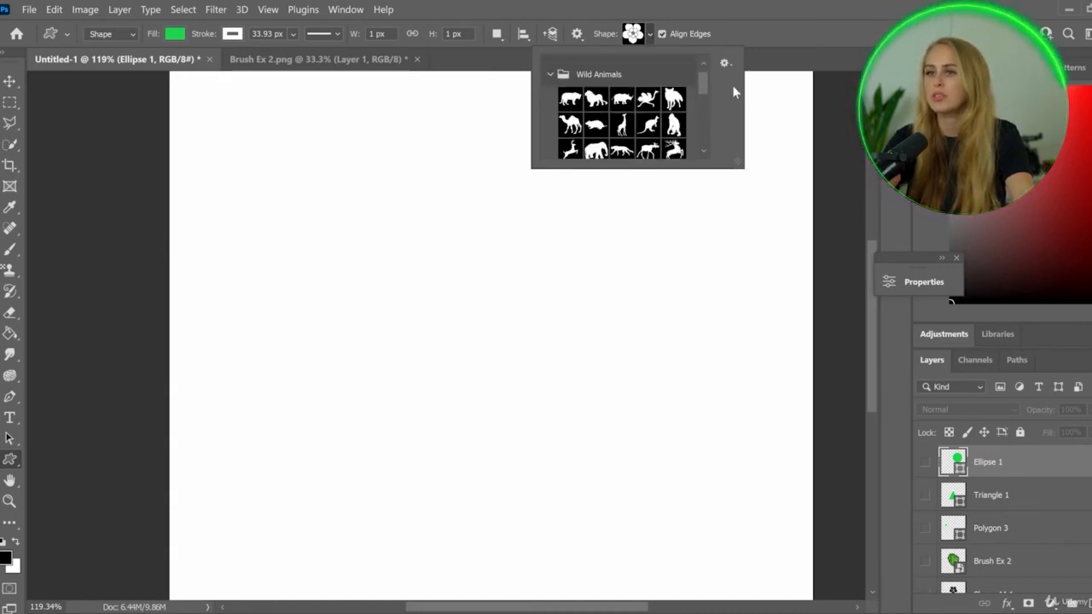
mouse_move(705, 83)
left_mouse_down()
mouse_move(707, 130)
mouse_move(704, 76)
left_mouse_up()
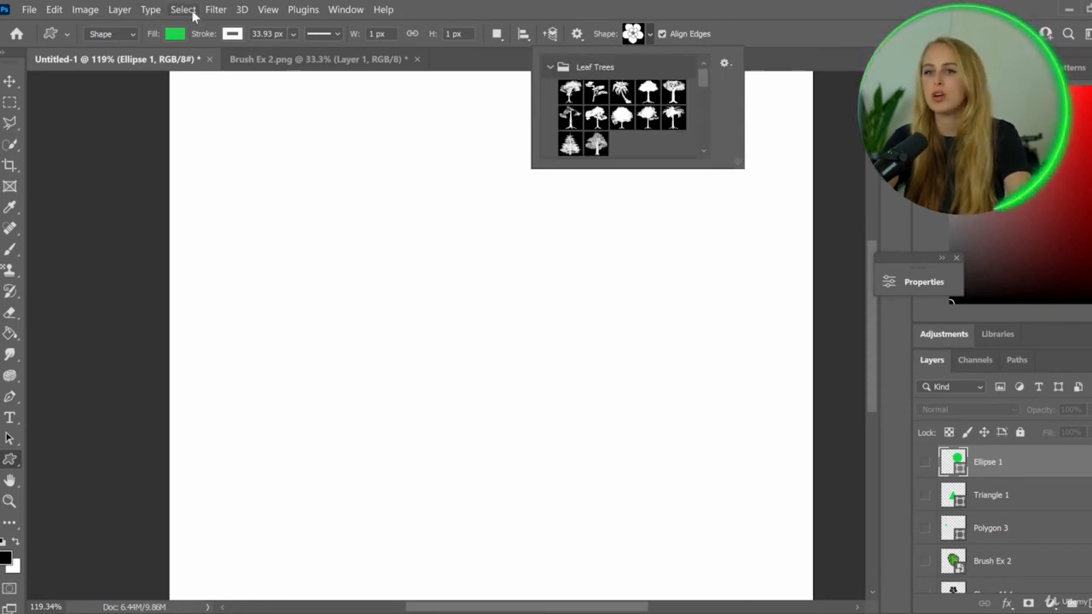
Show the Shapes panel and enlarge it to give the shape groups more room.
left_click(346, 10)
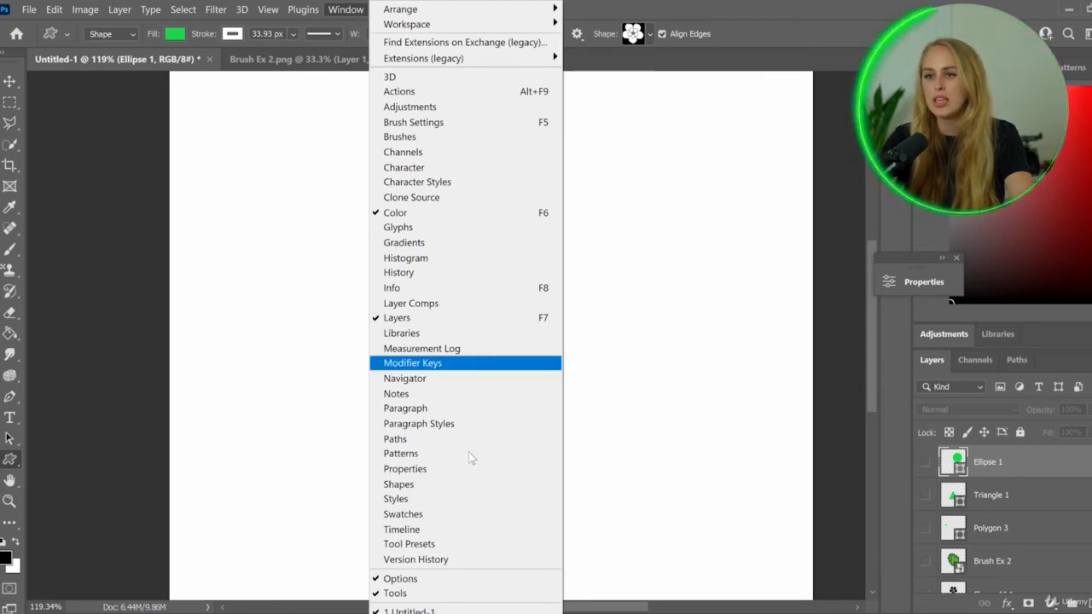
left_click(437, 483)
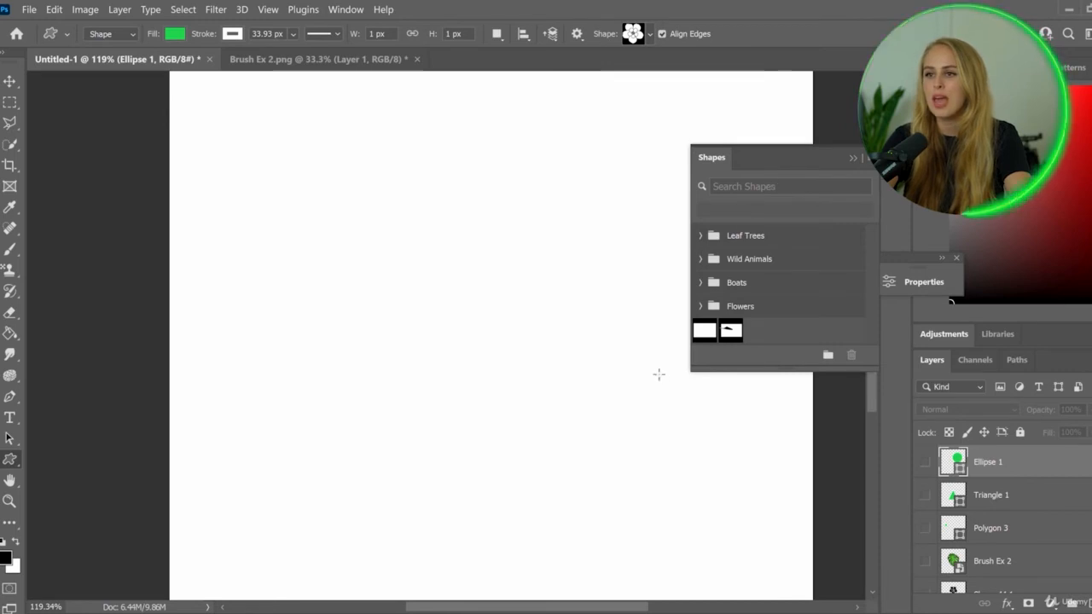
left_click_drag(694, 369, 466, 495)
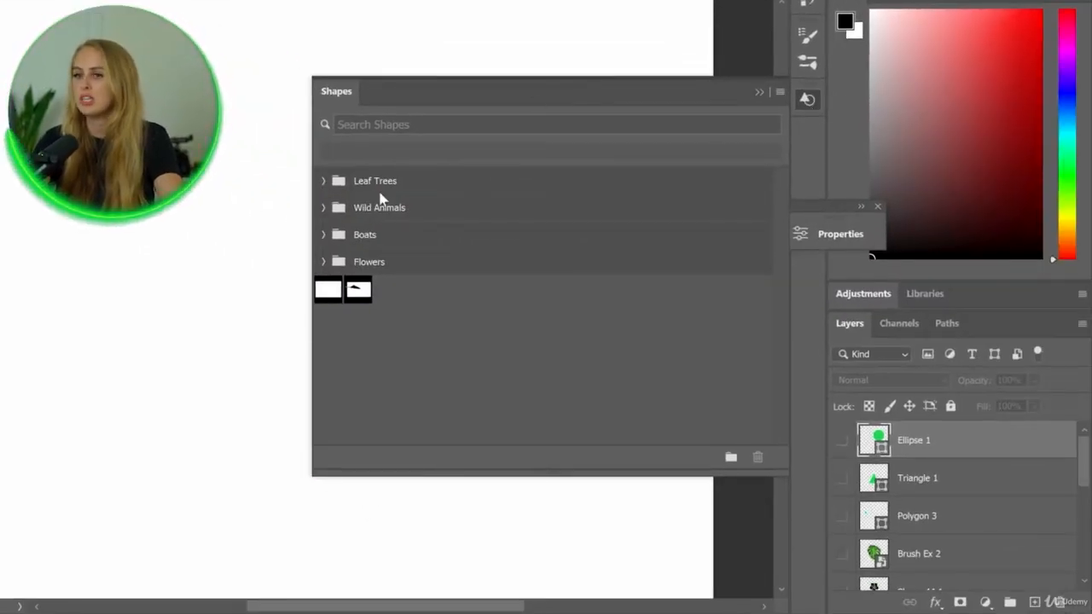
Add the Legacy Shapes and More collection to the available shape groups.
left_click(778, 92)
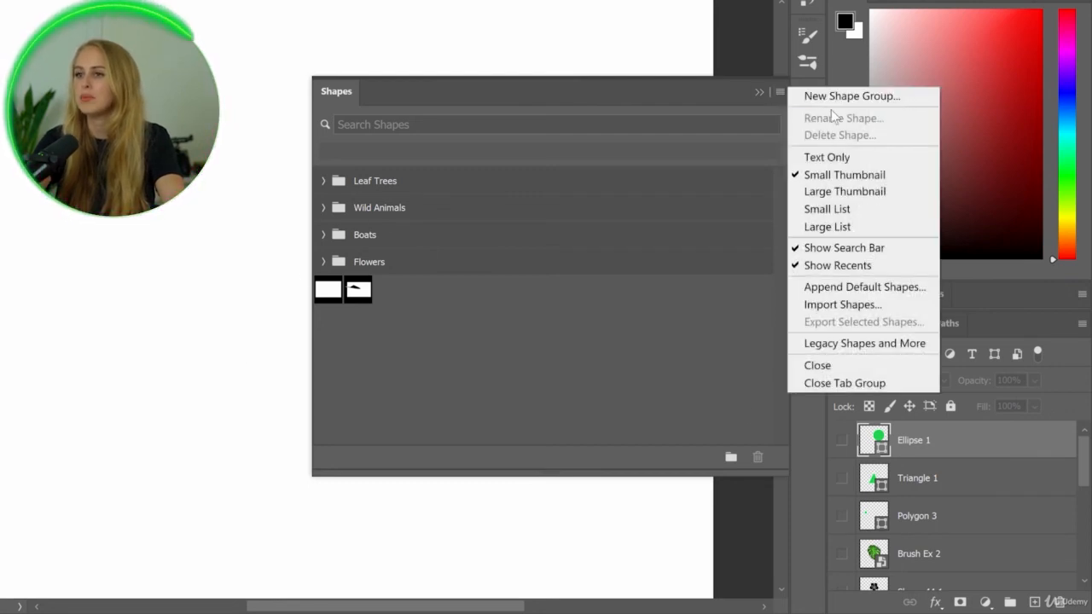
left_click(780, 92)
left_click(781, 92)
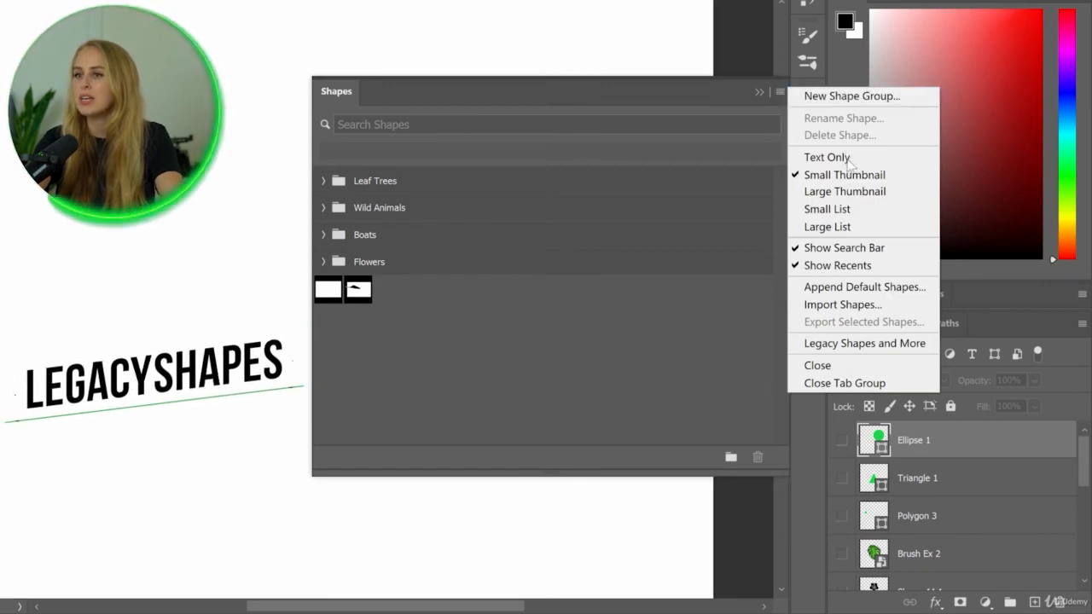
left_click(844, 343)
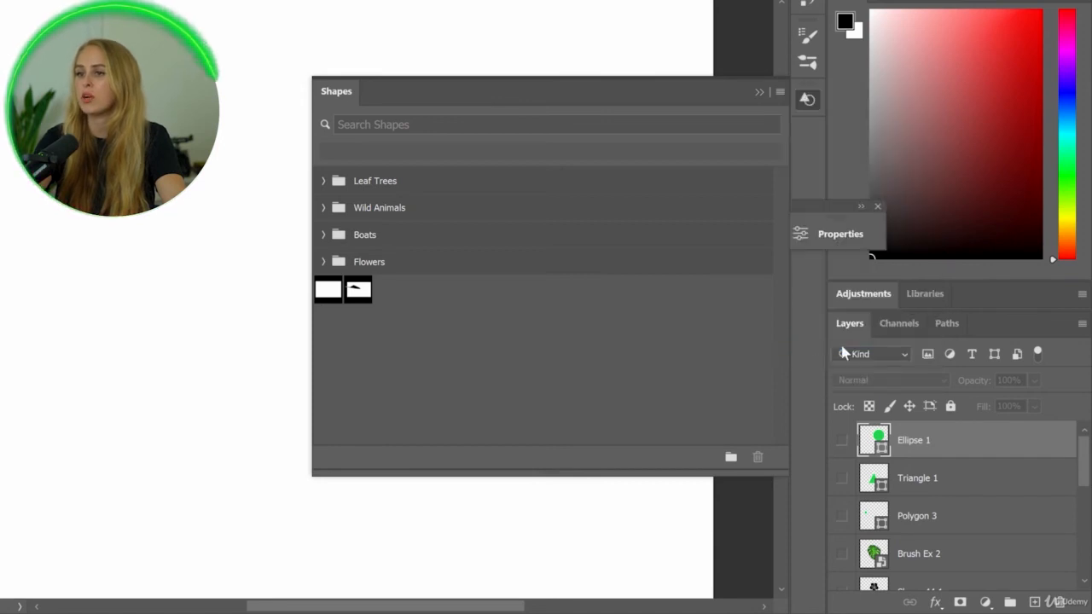
Expand the Legacy Shapes and More collection and its 2019 Shapes group to view the shape folders inside.
left_click(324, 318)
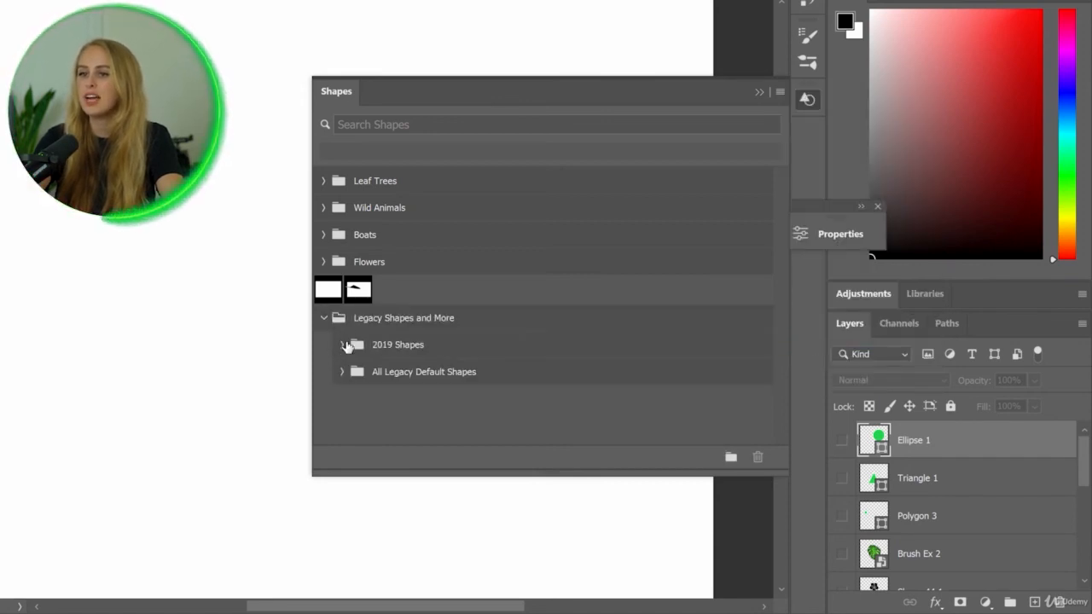
left_click(341, 344)
scroll(533, 359, "down", 3)
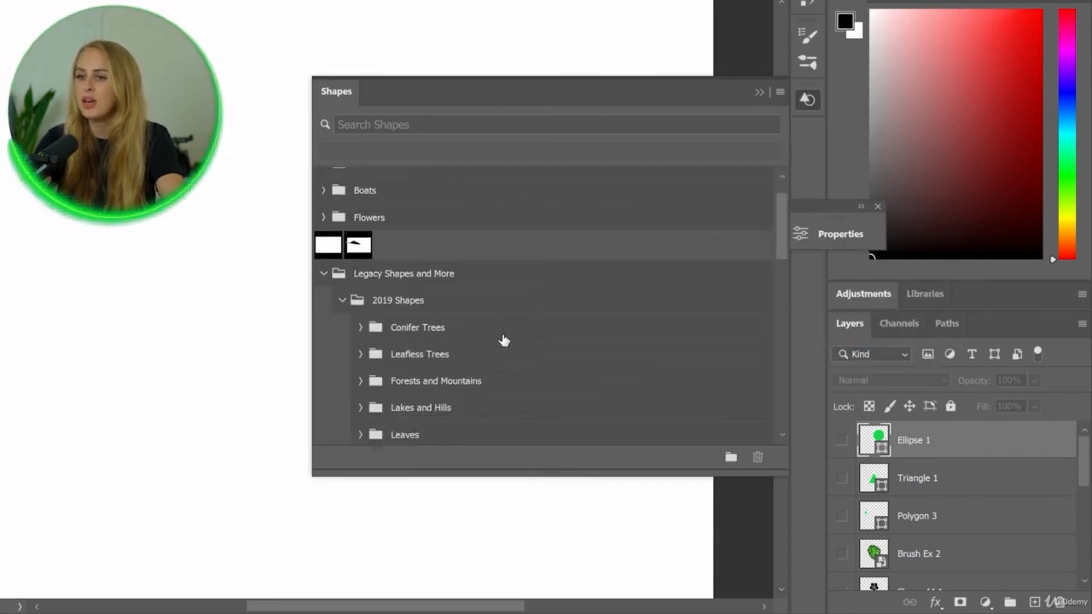
scroll(493, 338, "down", 1)
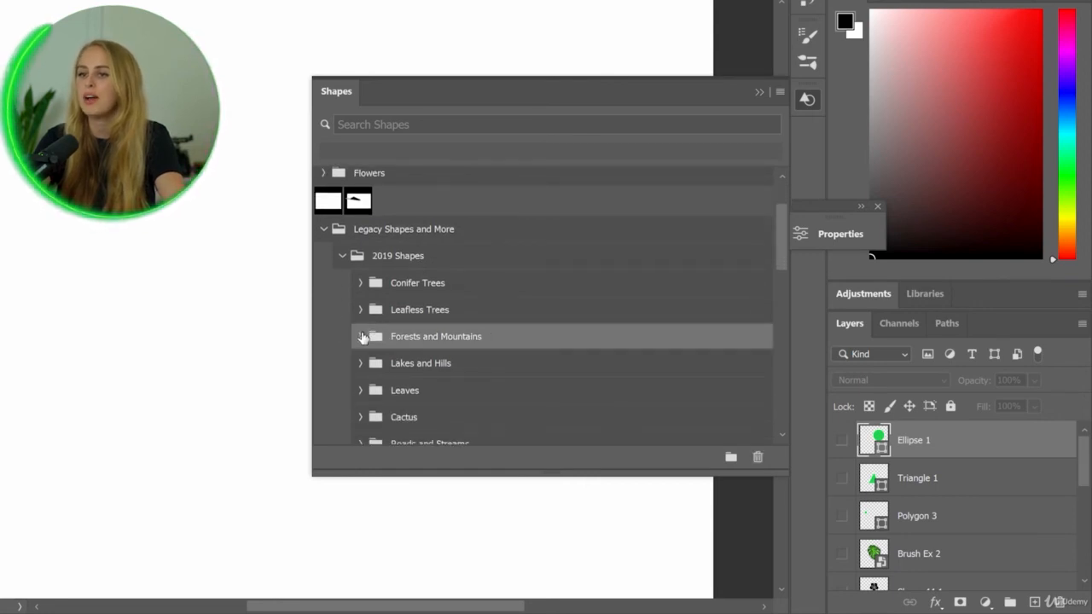
Draw a mountain range from the Forests and Mountains group, about 5.86 in wide and 3.93 in high, on the blank canvas.
left_click(360, 336)
scroll(518, 349, "down", 2)
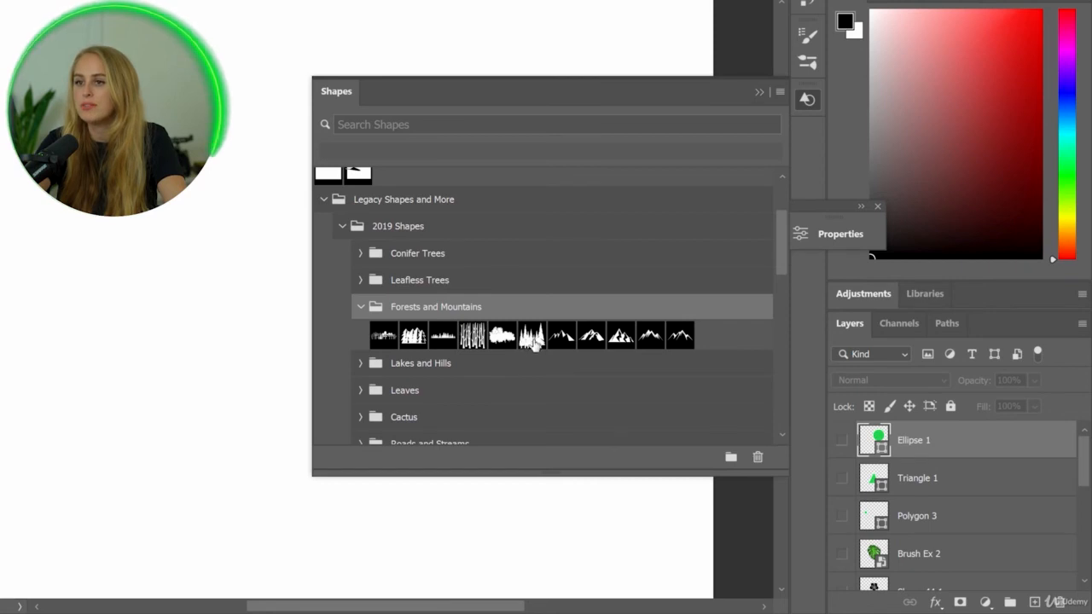
left_click(620, 335)
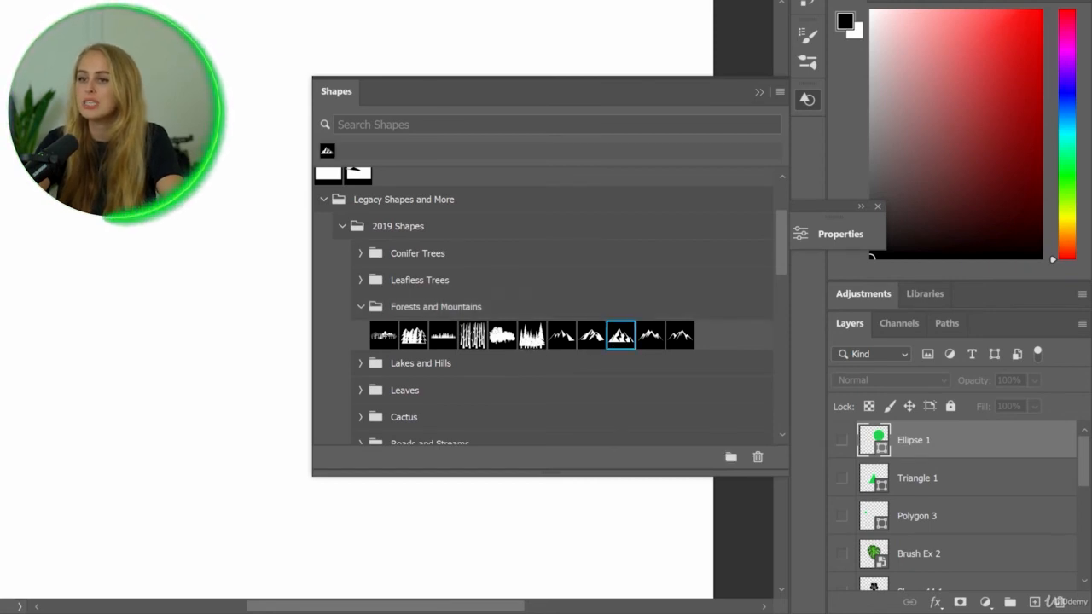
left_click_drag(293, 285, 307, 321)
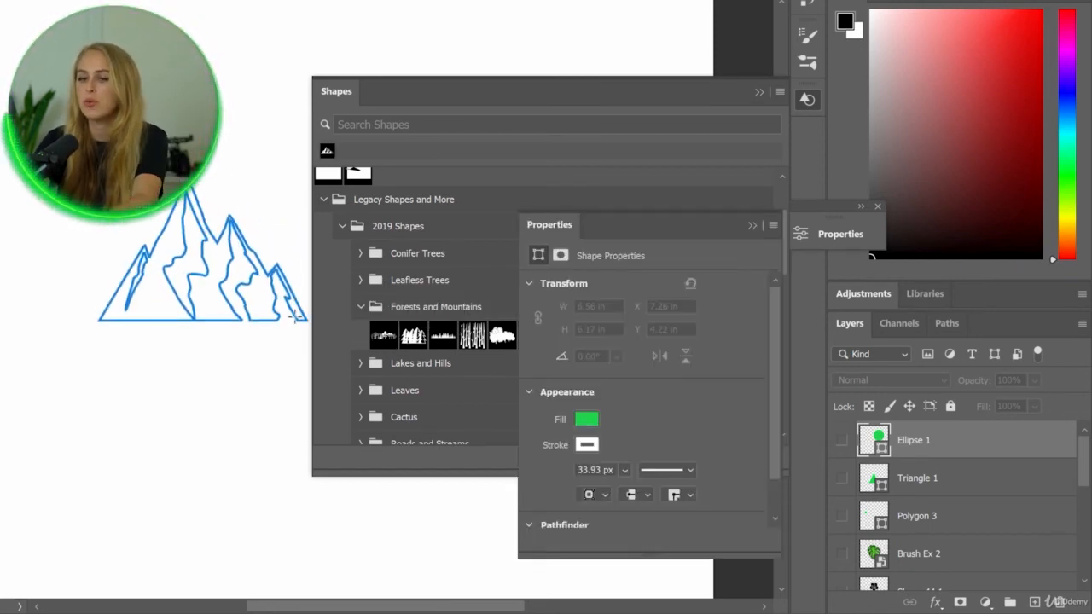
Browse the remaining 2019 Shapes groups and the All Legacy Default Shapes collection.
scroll(458, 333, "down", 10)
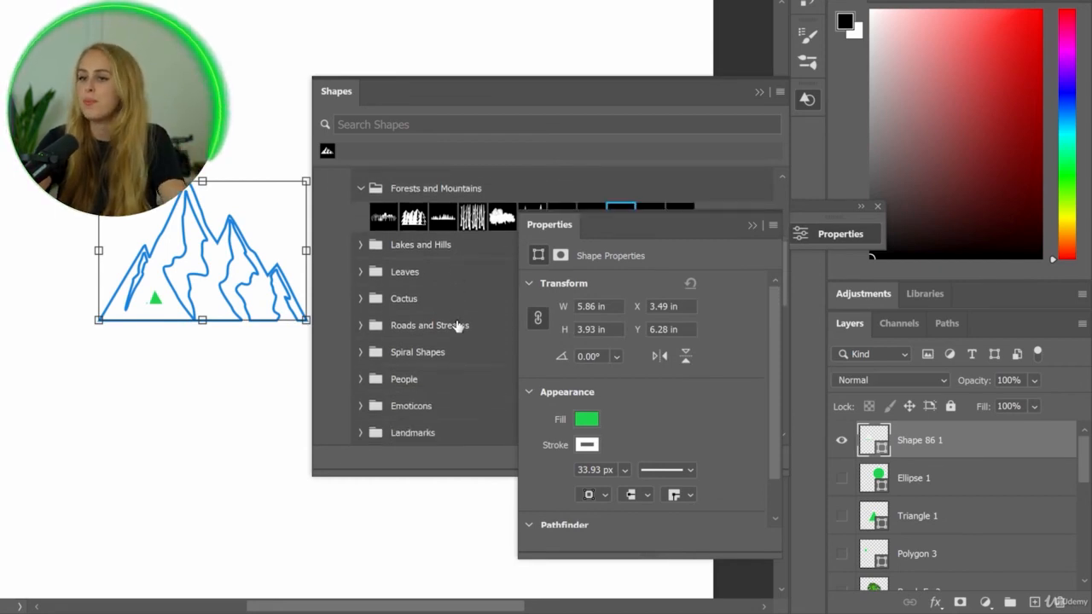
scroll(458, 327, "down", 5)
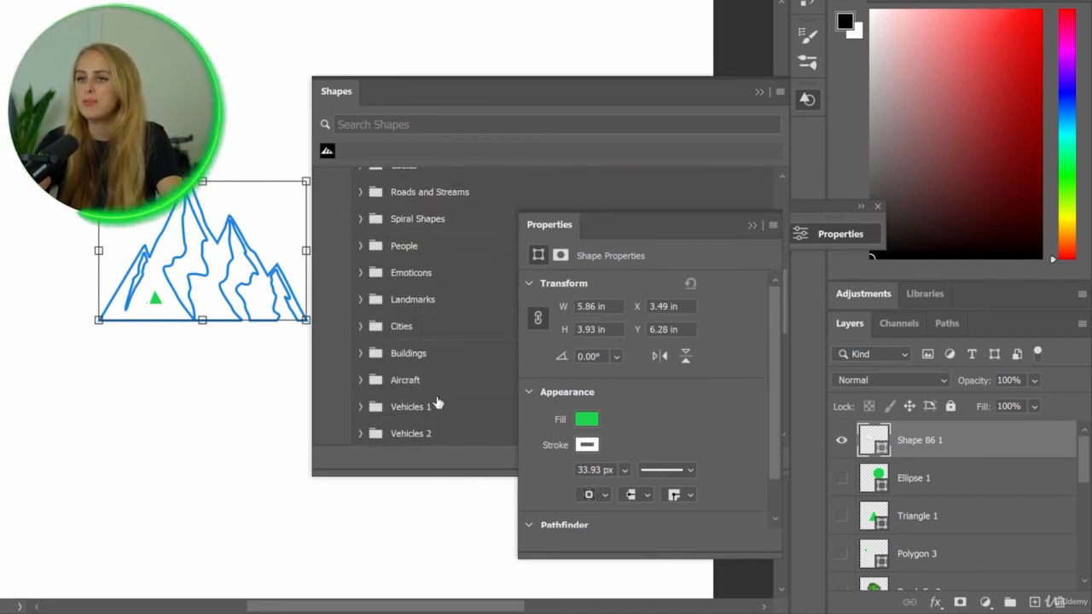
scroll(435, 371, "down", 20)
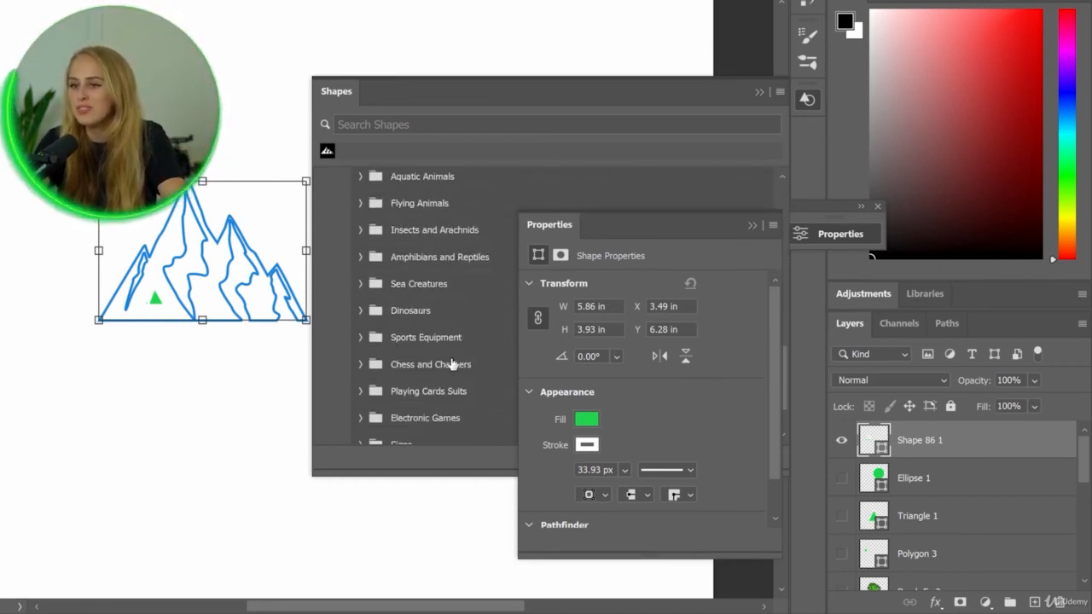
scroll(449, 363, "down", 1)
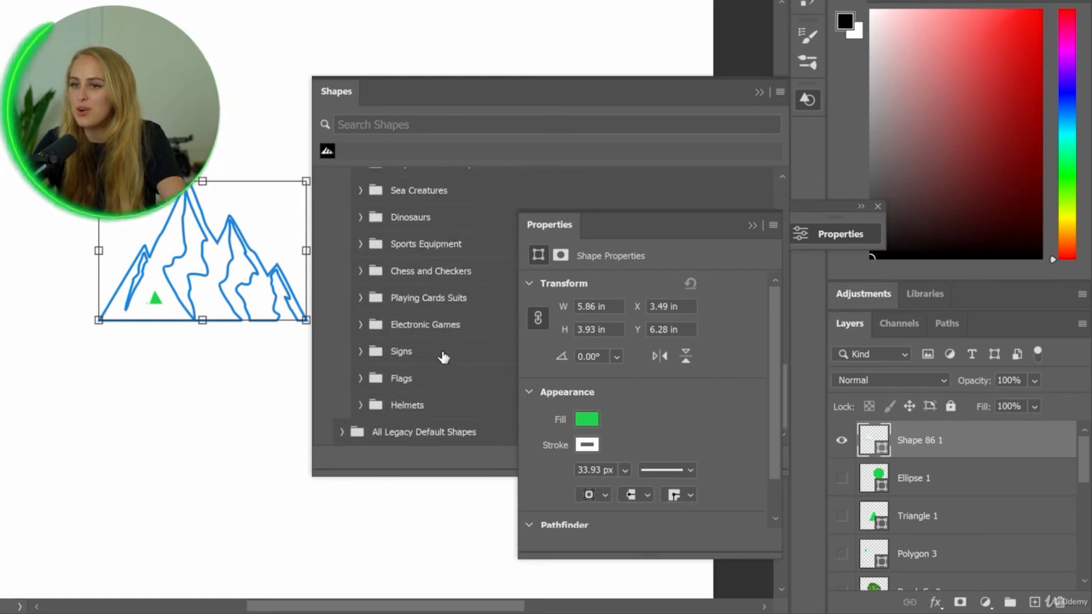
left_click(341, 433)
scroll(553, 336, "down", 10)
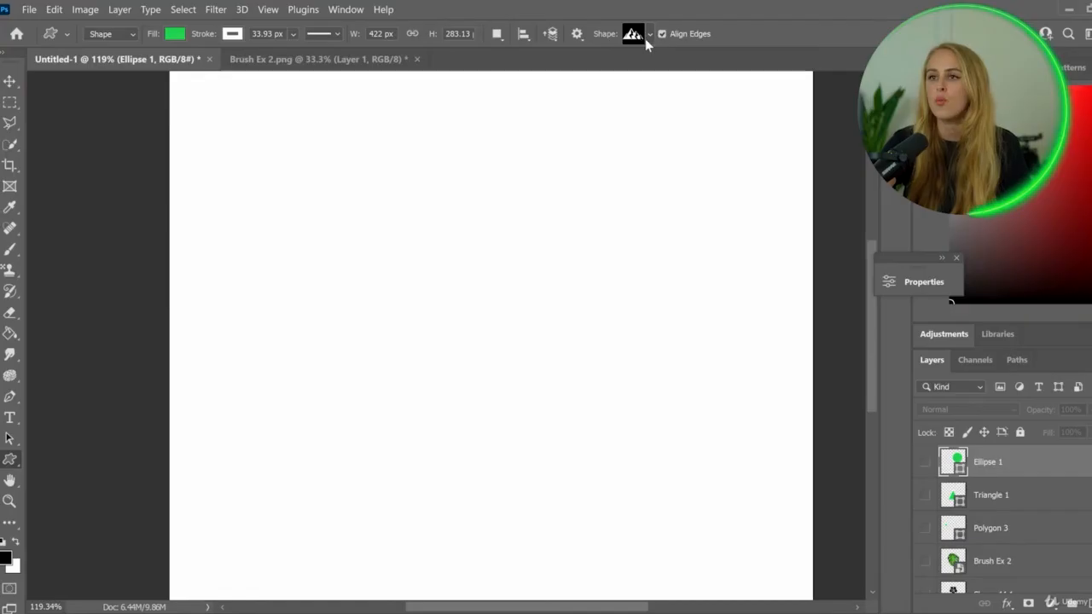
Examine the Custom Shape tool's shape picker and its available drawing modes.
left_click(648, 35)
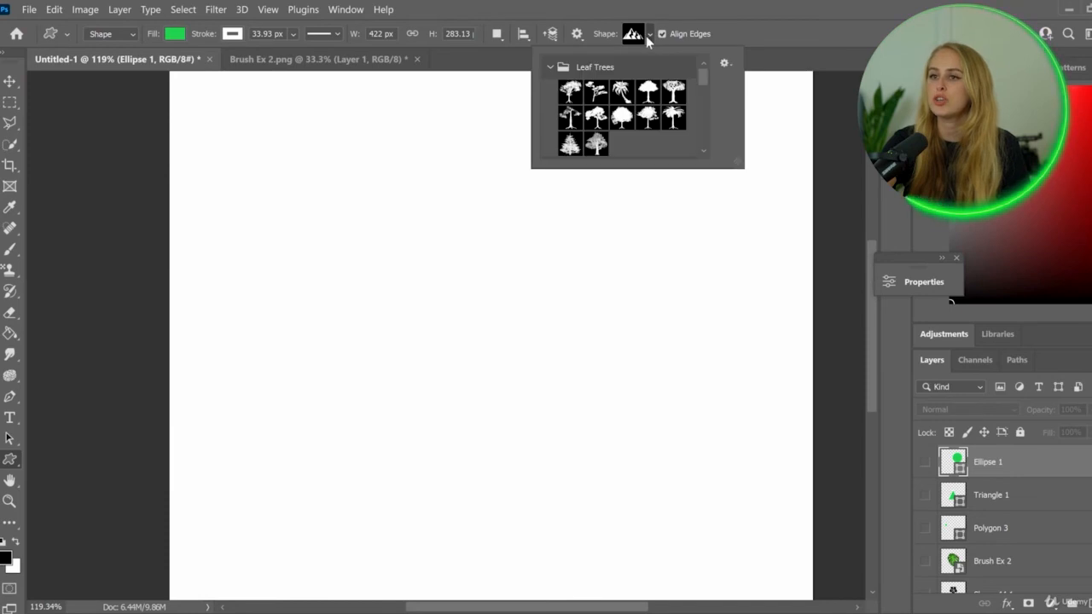
left_click(645, 36)
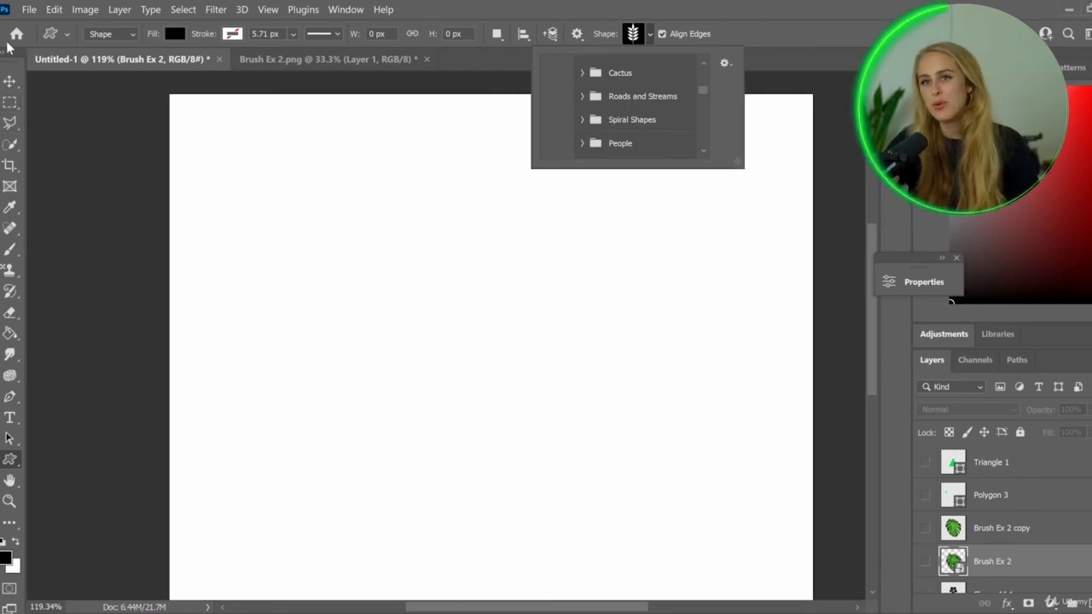
left_click(129, 37)
left_click(129, 38)
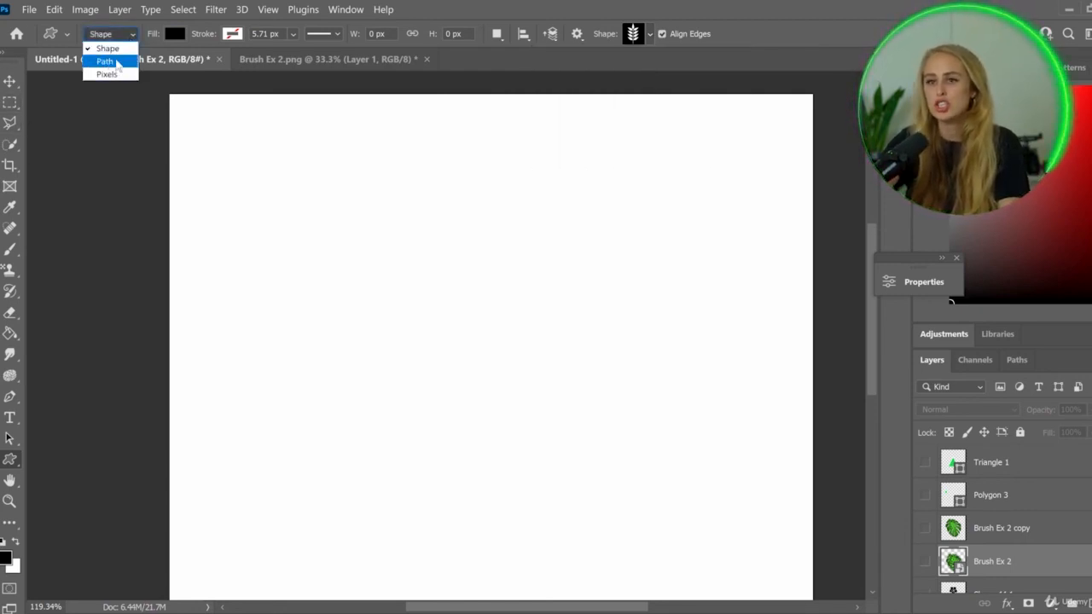
With the Pen tool in Path mode, trace the leaf's upper-left lobe, starting at the notch in its top edge.
left_click(11, 252)
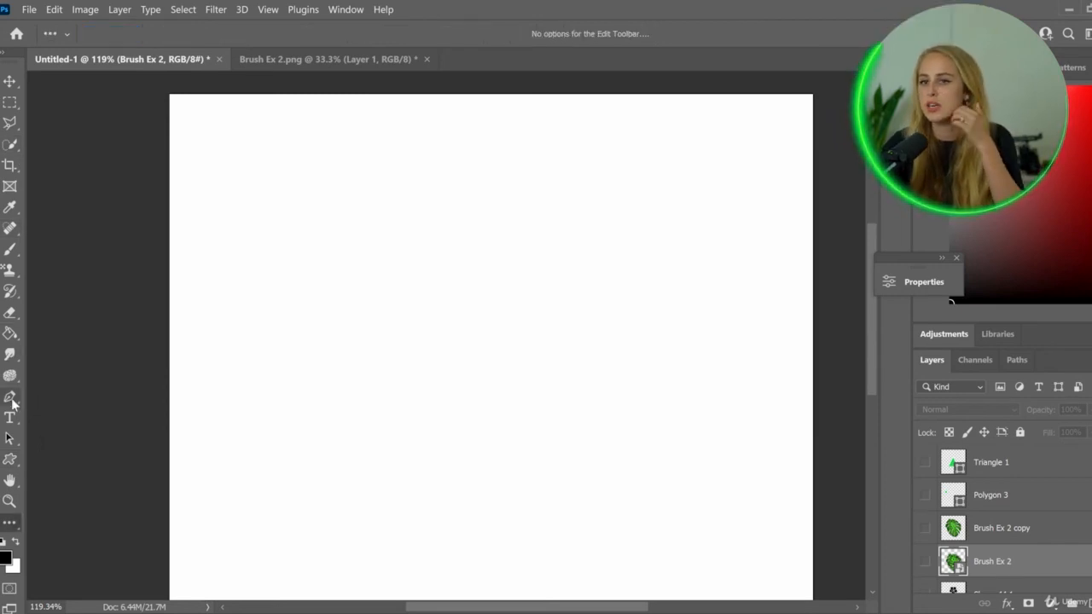
left_click(11, 398)
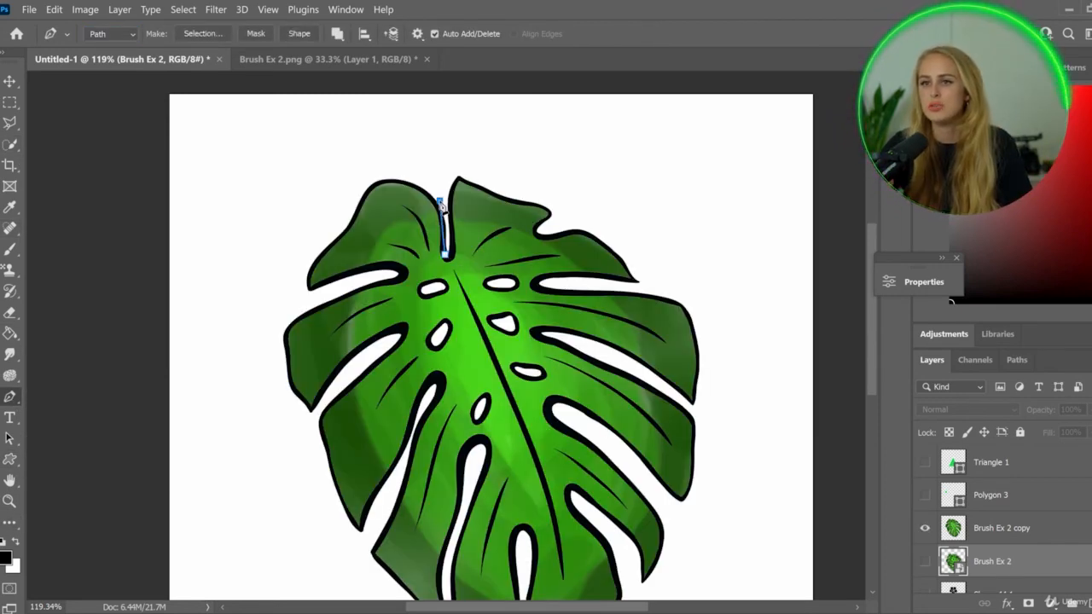
left_click_drag(440, 203, 424, 193)
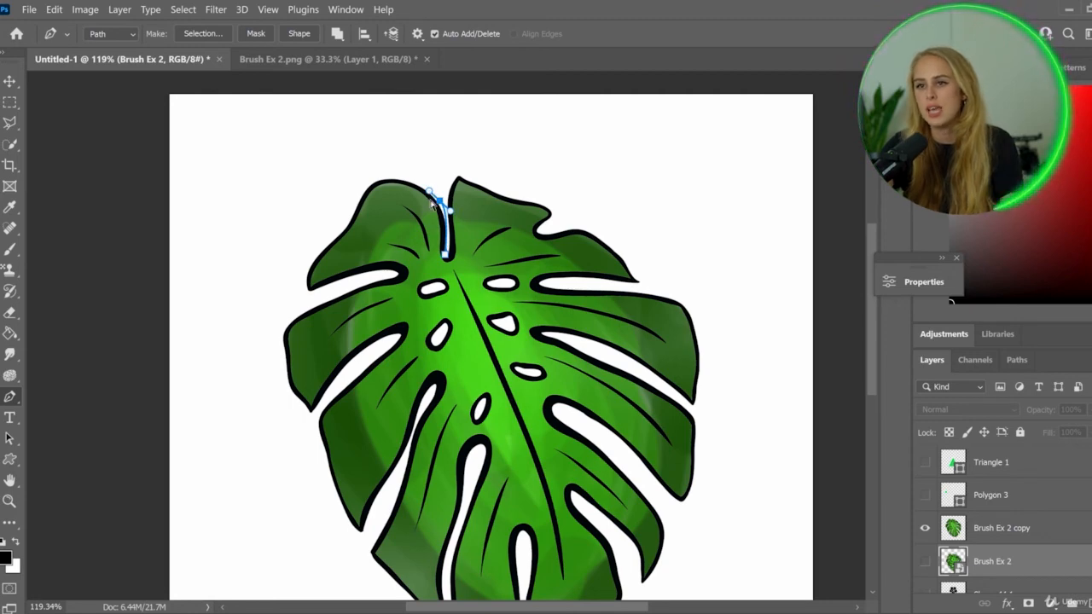
left_click_drag(365, 181, 361, 209)
left_click(354, 221)
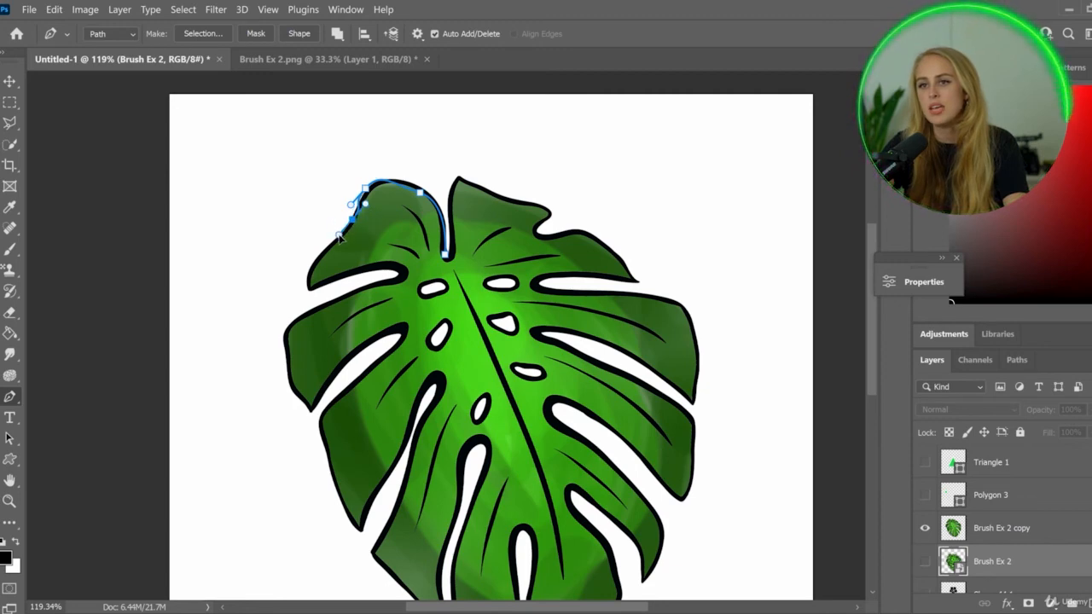
left_click(307, 288)
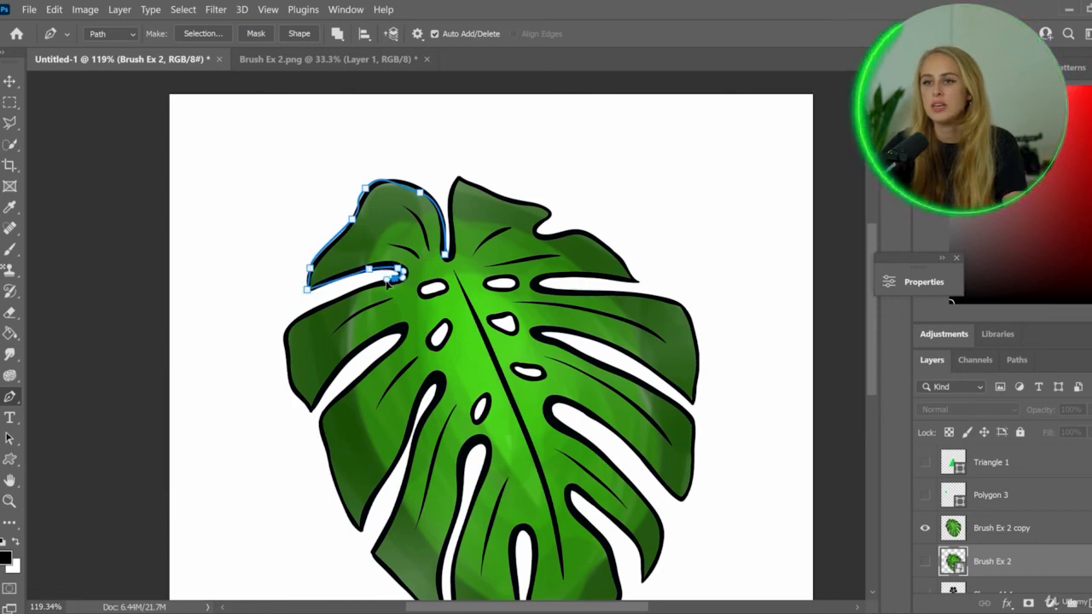
Continue the path around the leaf's two middle-left lobes, following the narrow gaps between them.
left_click_drag(286, 326, 286, 339)
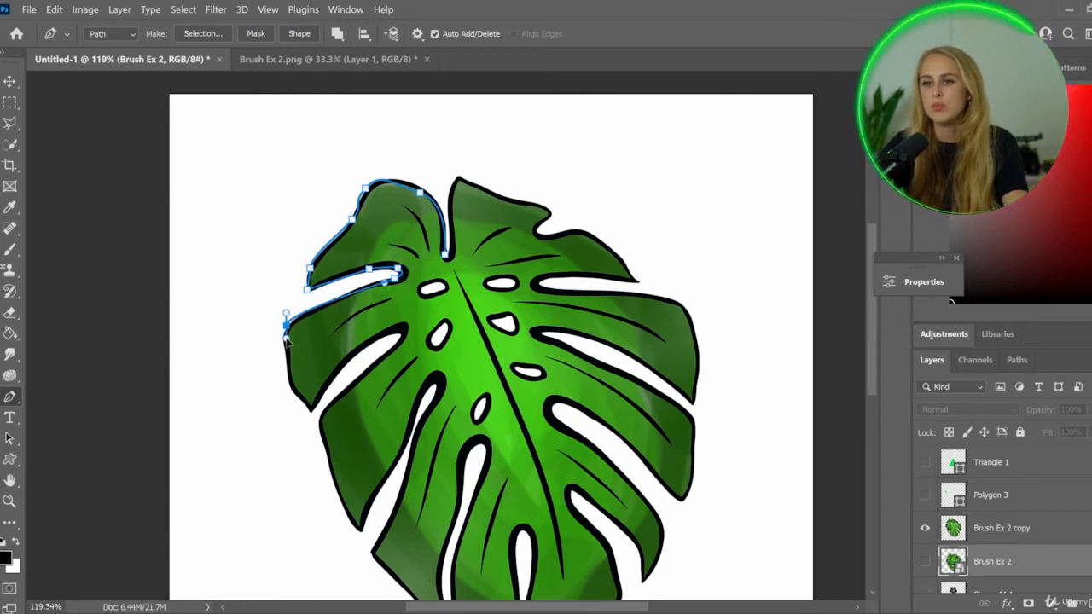
left_click(288, 381)
left_click(308, 410)
left_click(362, 349)
left_click(403, 338)
left_click(321, 414)
left_click(335, 488)
left_click(359, 527)
left_click(382, 490)
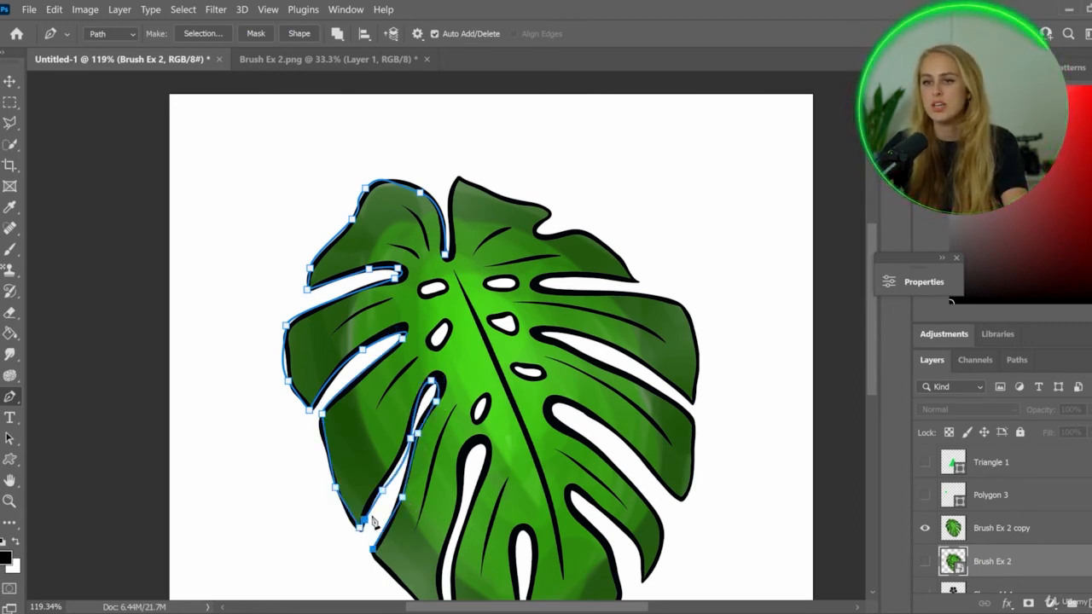
Extend the path around the leaf's lower-left lobe and over the rounded end of the adjacent gap.
scroll(372, 521, "down", 3)
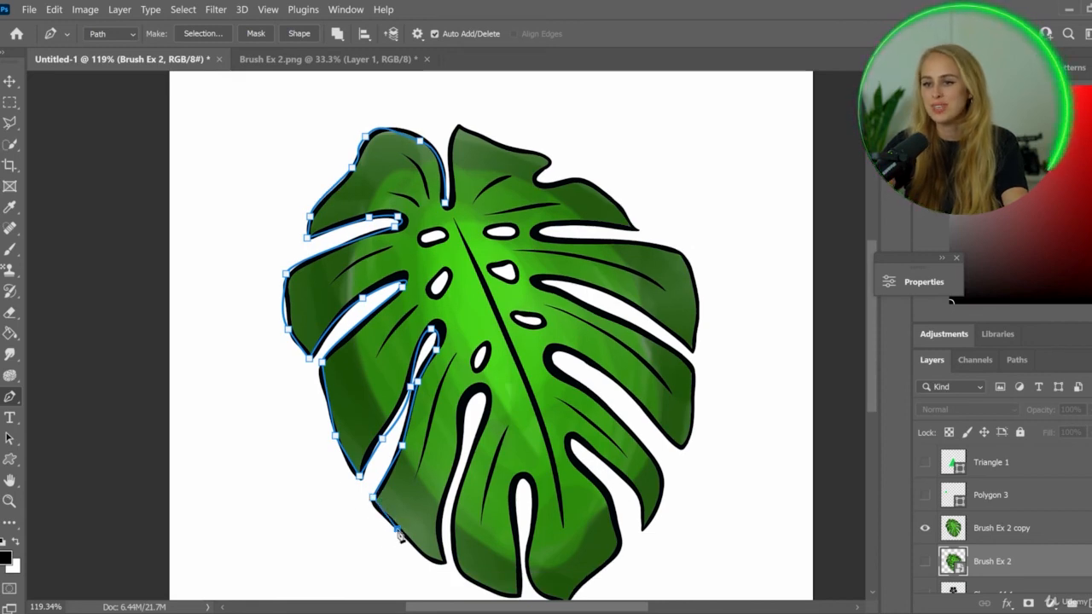
left_click(424, 551)
left_click(441, 561)
left_click(437, 530)
left_click(450, 482)
left_click(457, 407)
left_click(472, 393)
left_click(483, 393)
left_click(491, 405)
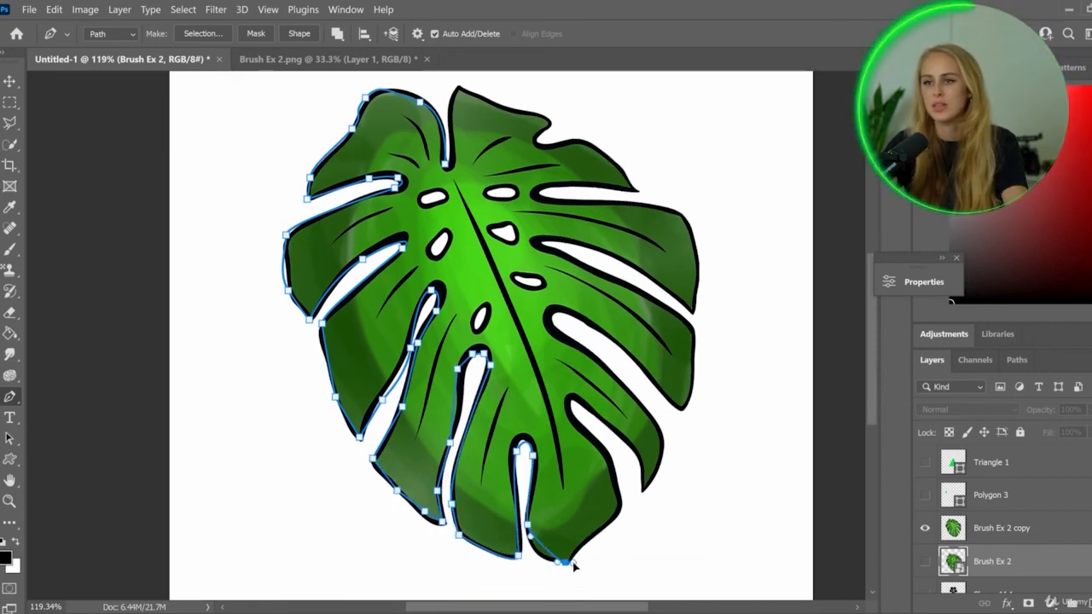
Continue tracing the leaf's bottom lobe, the next gap and the tip of the lower-right lobe.
left_click(574, 563)
left_click(610, 525)
left_click(603, 453)
left_click(570, 410)
left_click(603, 423)
left_click(637, 465)
left_click(640, 483)
left_click(659, 452)
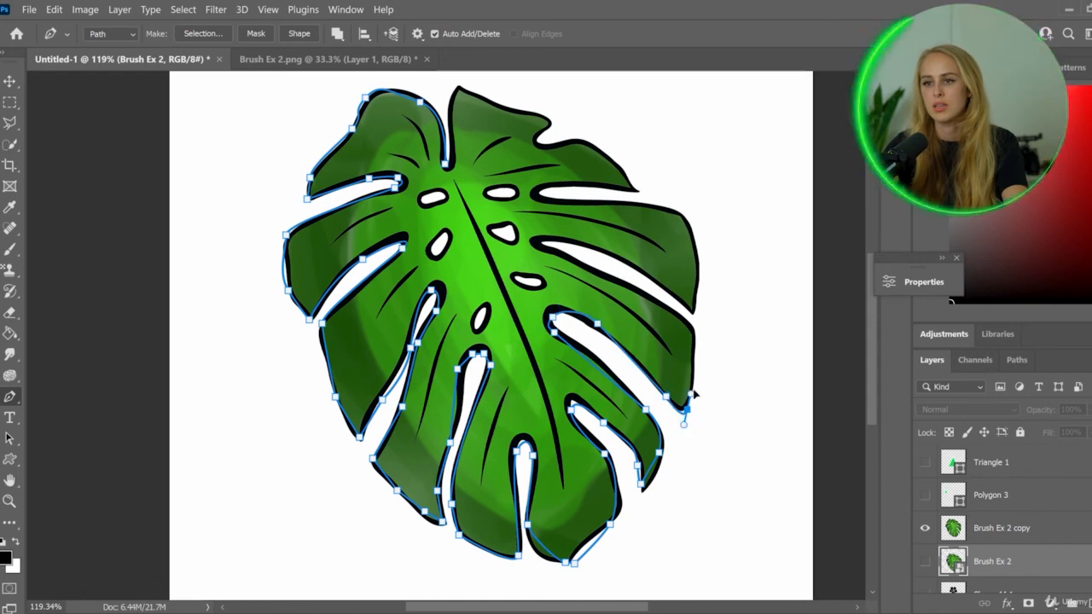
Trace the leaf's large right-hand lobes and the long gaps between them with the Pen tool.
left_click(691, 328)
left_click(595, 269)
left_click(538, 242)
left_click(574, 244)
left_click(671, 297)
left_click(692, 296)
left_click(665, 209)
left_click(539, 196)
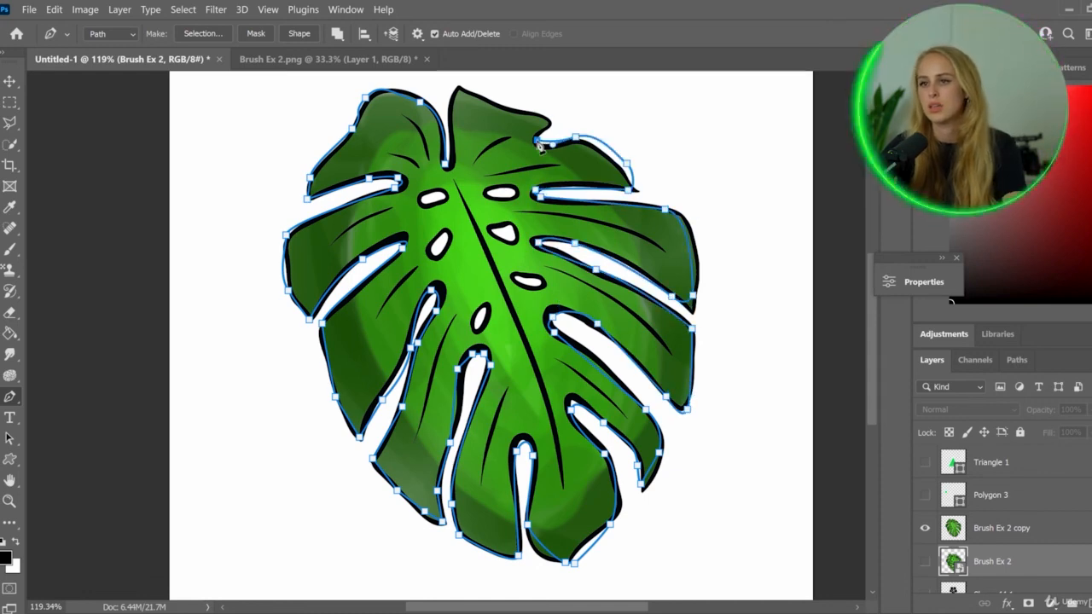
Trace the leaf's upper-right lobe and close the path at its starting point in the top notch.
left_click(549, 126)
left_click(565, 120)
left_click(534, 100)
left_click(503, 93)
left_click(470, 82)
left_click(452, 133)
left_click(446, 164)
Define the closed leaf path as a new custom shape, accepting the suggested name.
right_click(445, 164)
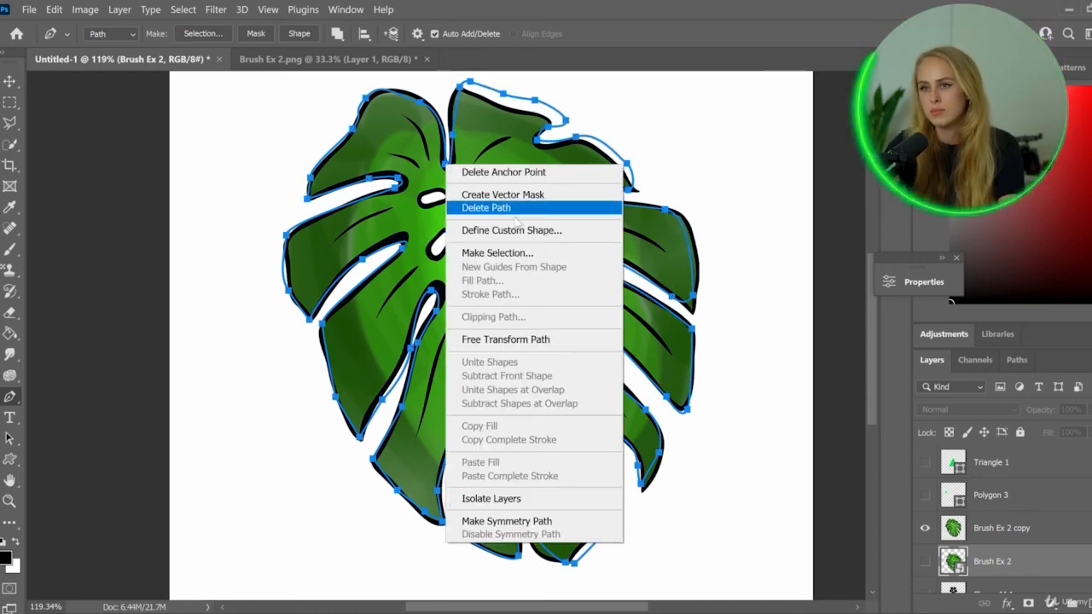
left_click(512, 229)
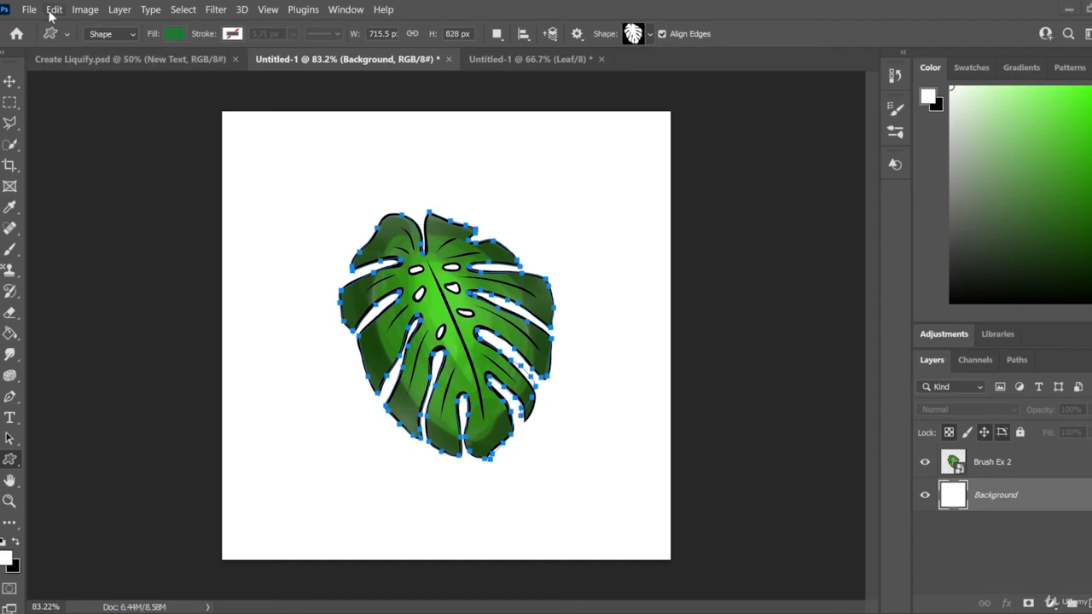
left_click(52, 10)
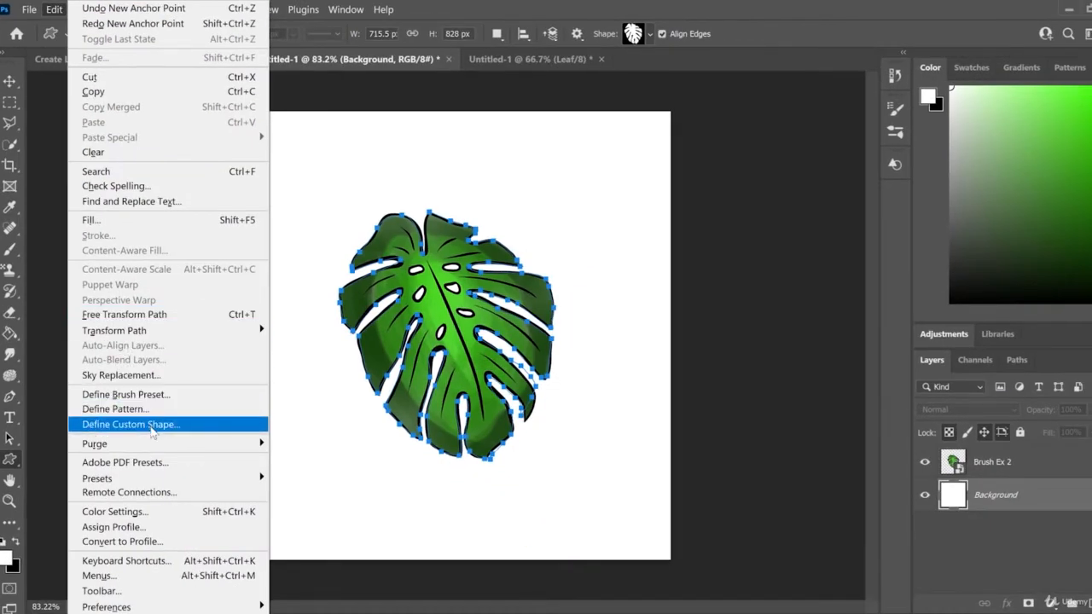
left_click(152, 431)
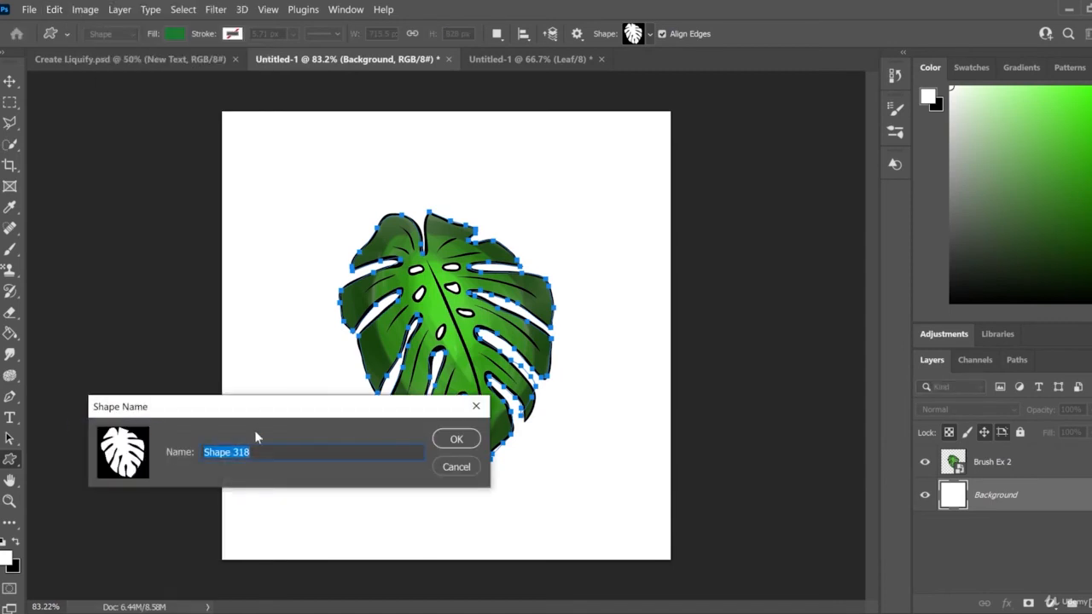
left_click_drag(262, 418, 273, 247)
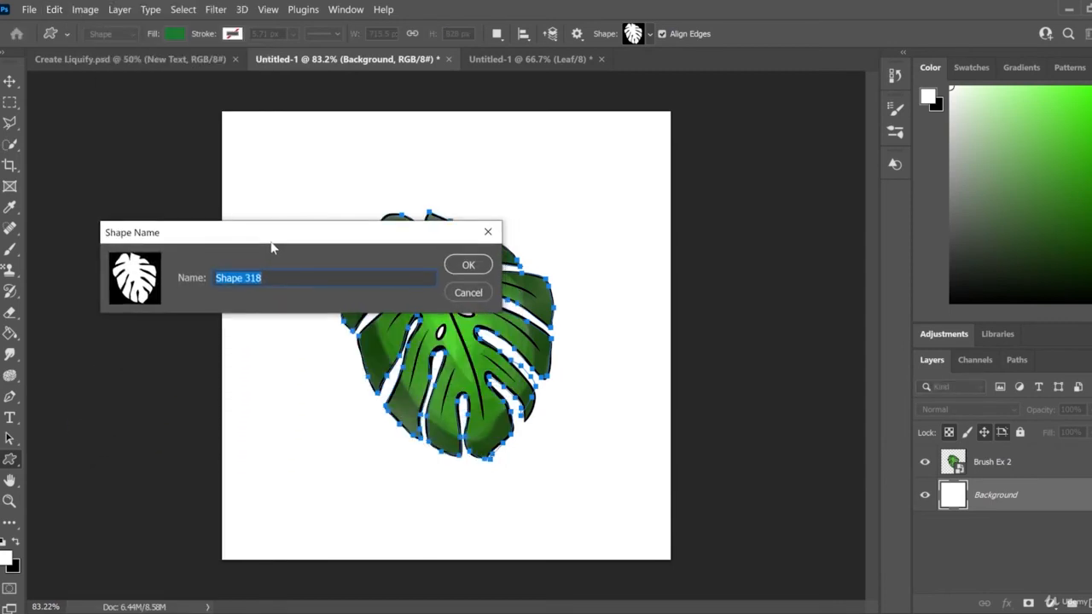
left_click(483, 268)
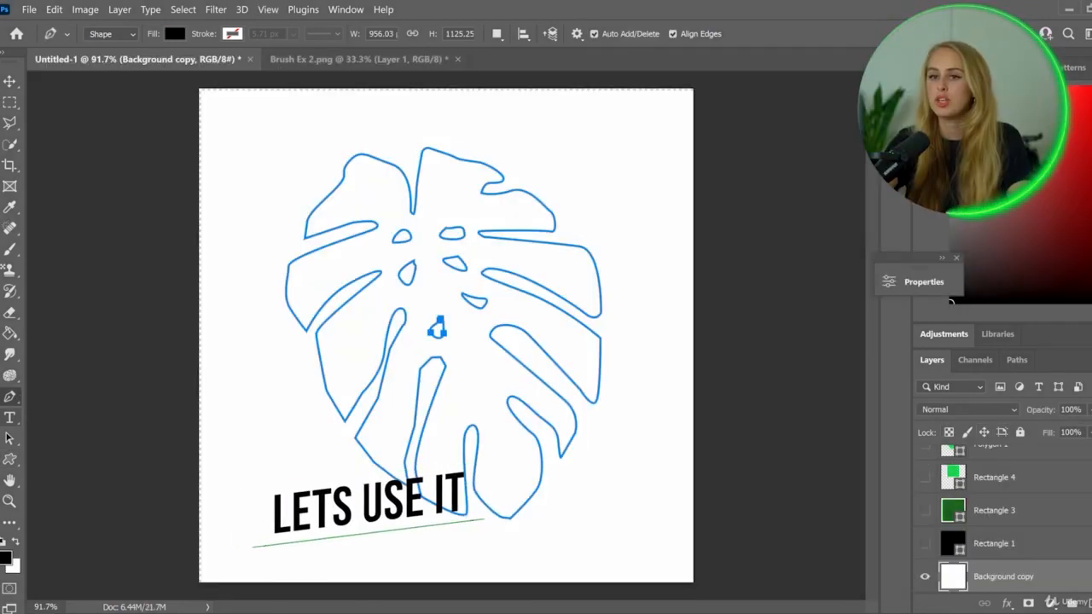
Choose the newly defined monstera leaf as the shape for the Custom Shape tool.
left_click(12, 460)
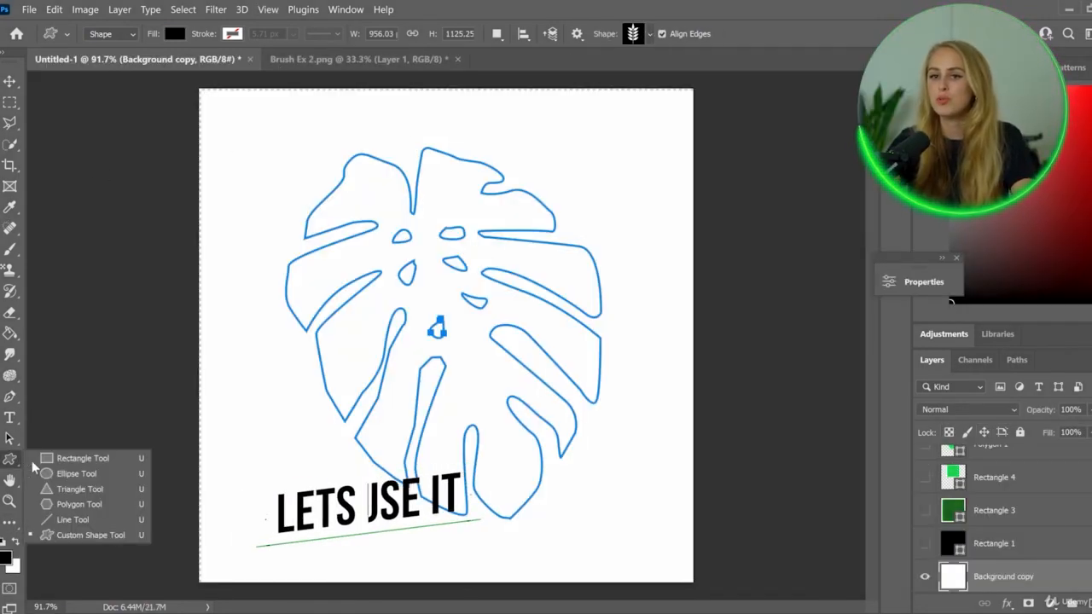
left_click(92, 536)
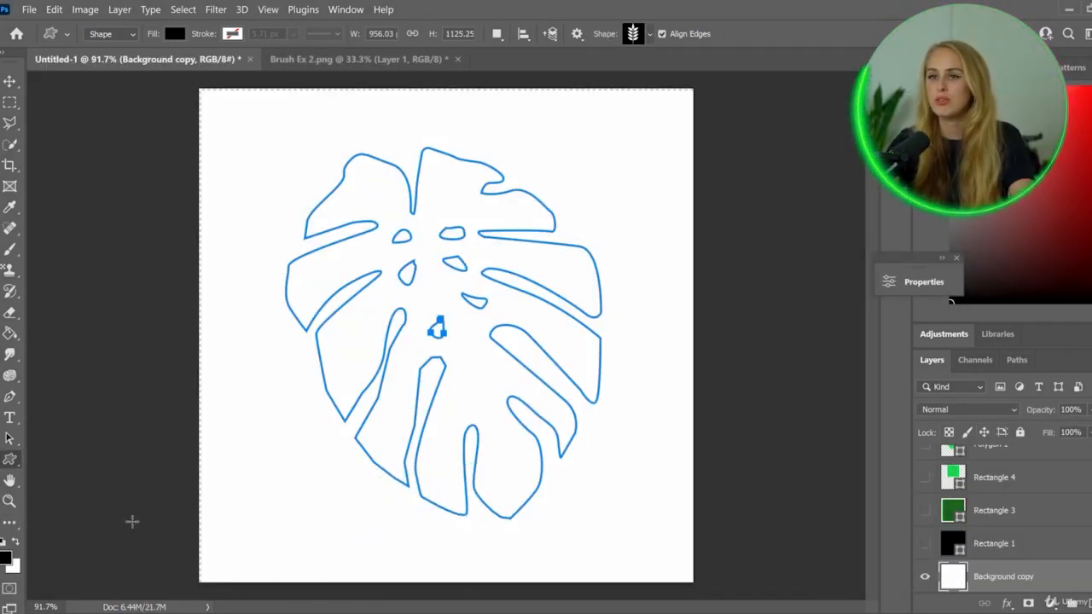
left_click(649, 35)
scroll(658, 128, "down", 10)
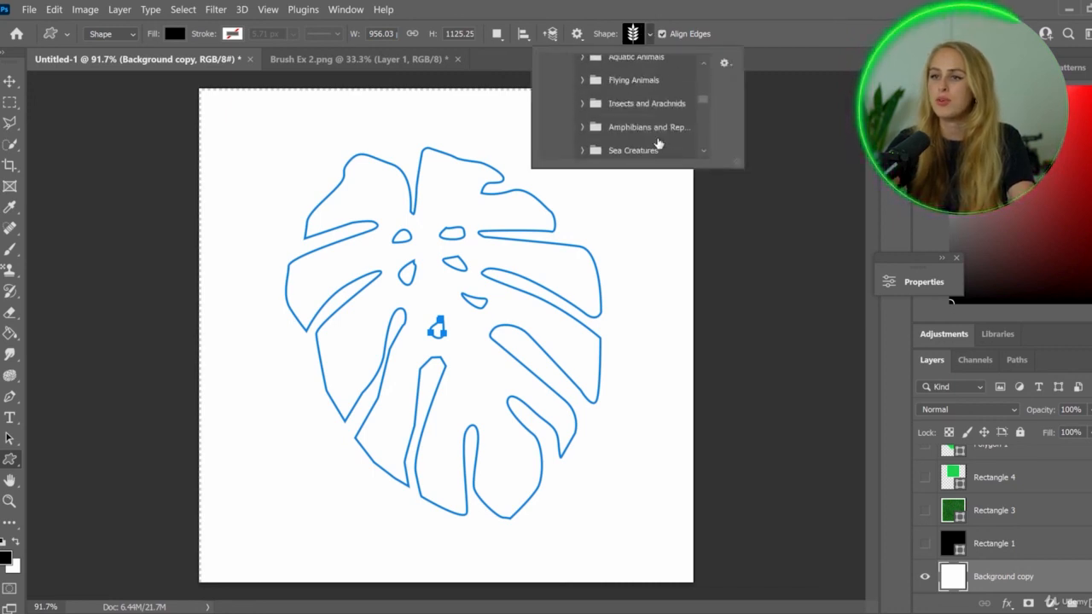
scroll(657, 136, "down", 15)
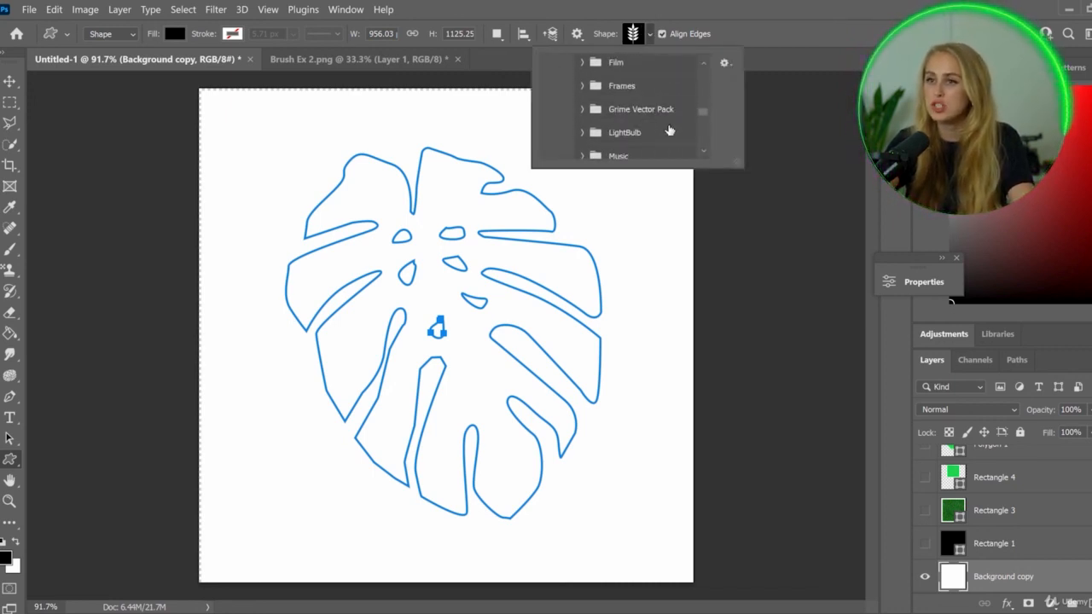
scroll(669, 129, "down", 10)
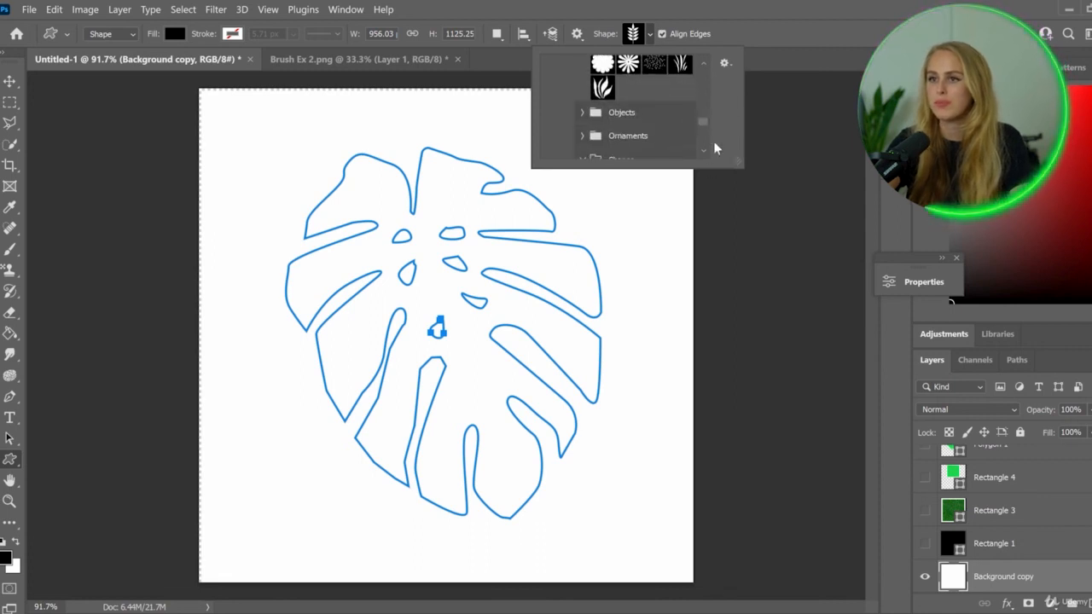
left_click_drag(714, 145, 713, 162)
left_click(578, 144)
Draw the custom leaf shape on the canvas, about 545 px wide and 642 px high, with a black fill.
left_click_drag(655, 237, 414, 450)
left_click(924, 577)
left_click(915, 276)
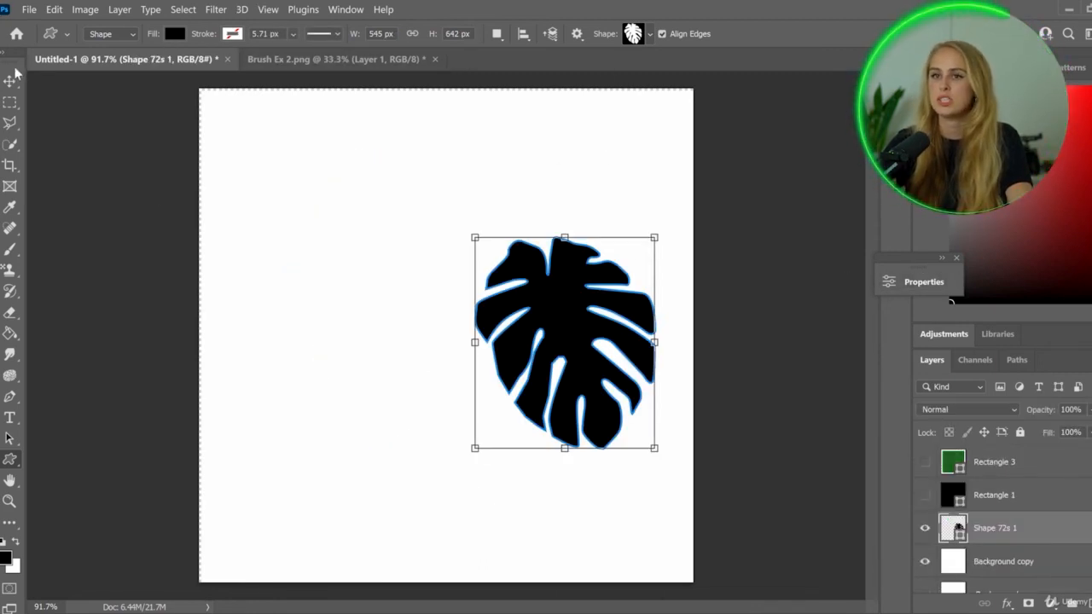
Move the leaf to the middle of the canvas and scale it up slightly with Free Transform.
left_click(12, 78)
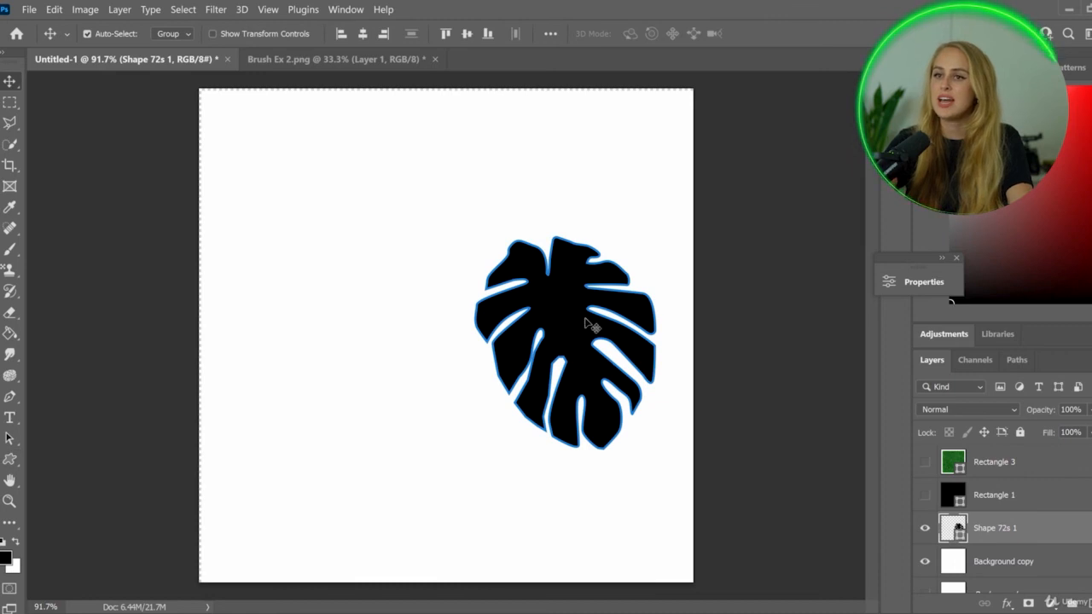
left_click_drag(587, 322, 452, 287)
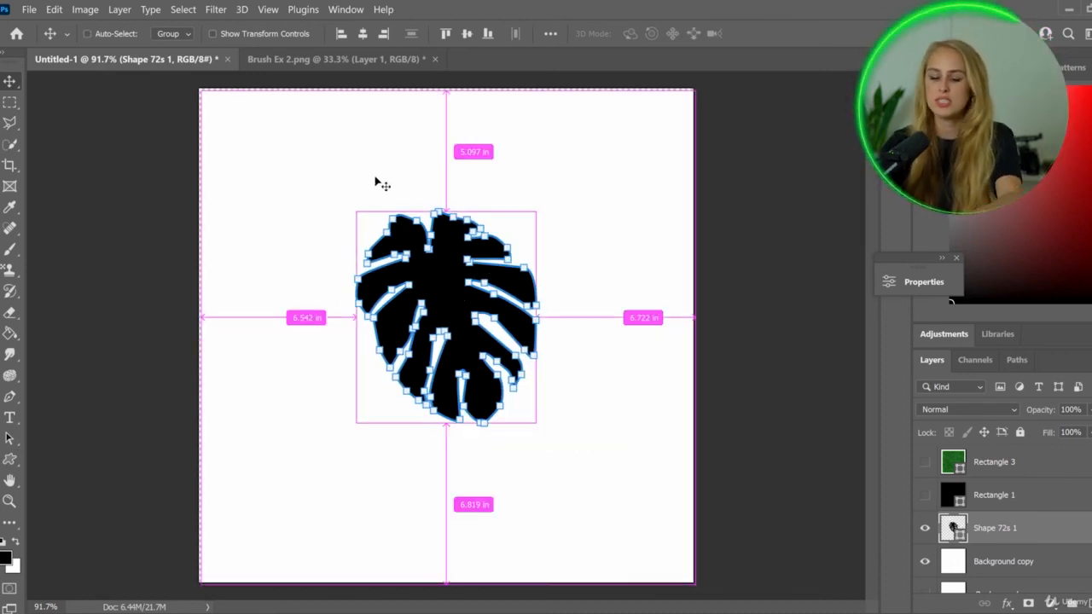
key("ctrl+t")
left_click_drag(550, 209, 598, 189)
key("Return")
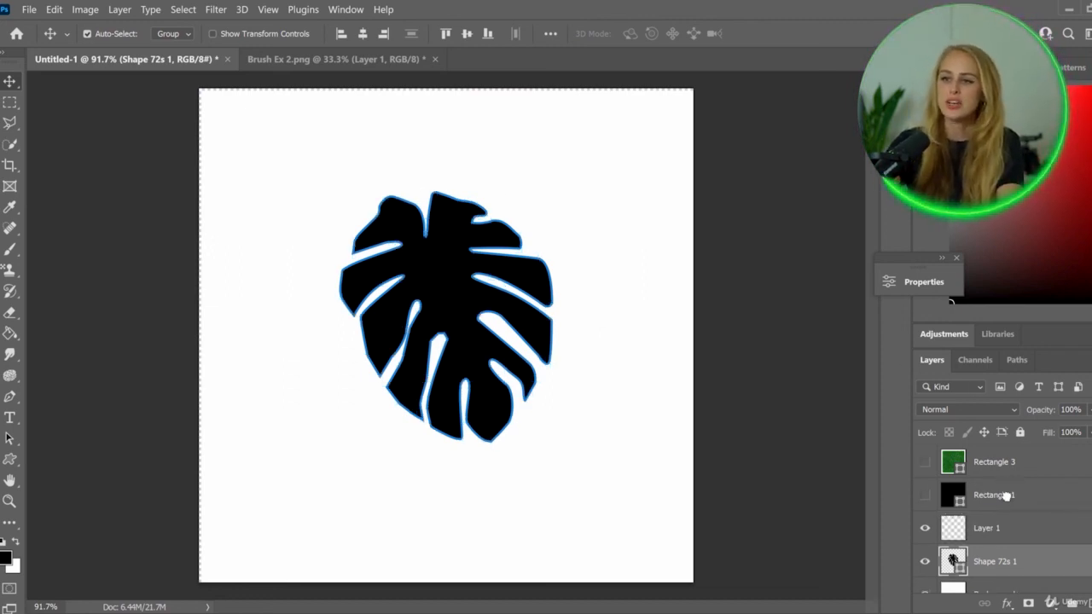
Place the Rectangle 3 layer directly above the leaf layer and give it a green-to-yellow Gradient Overlay with 77% fill opacity.
left_click_drag(1006, 495, 962, 554)
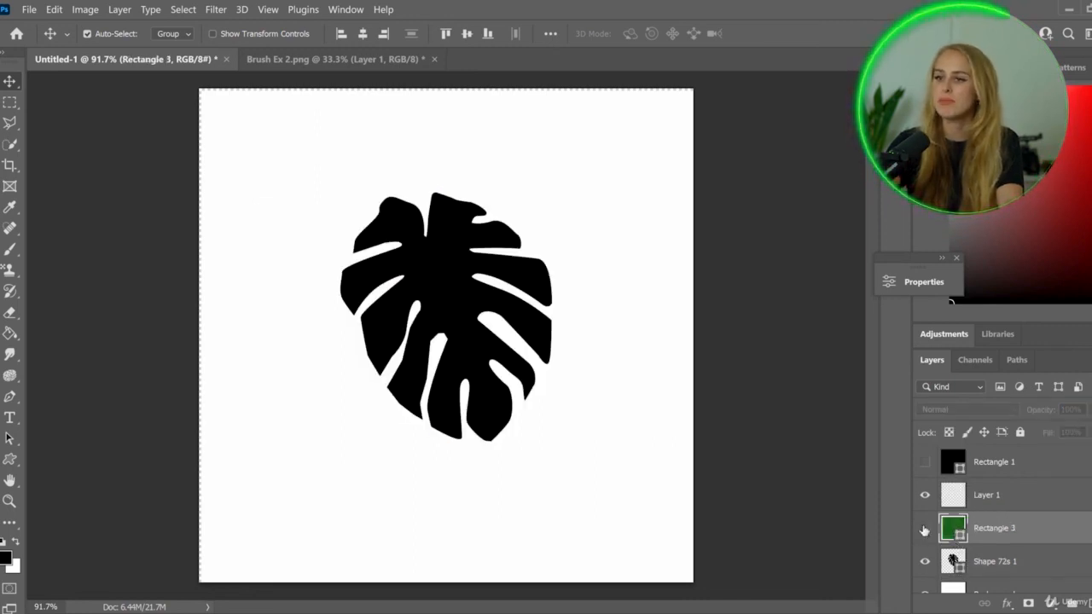
double_click(1023, 530)
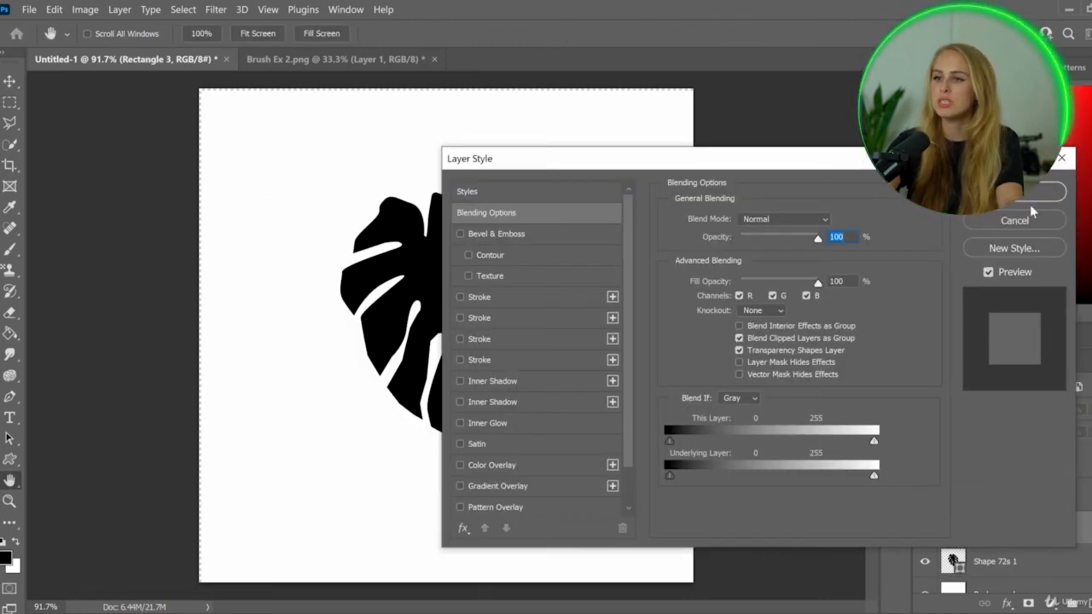
left_click(459, 485)
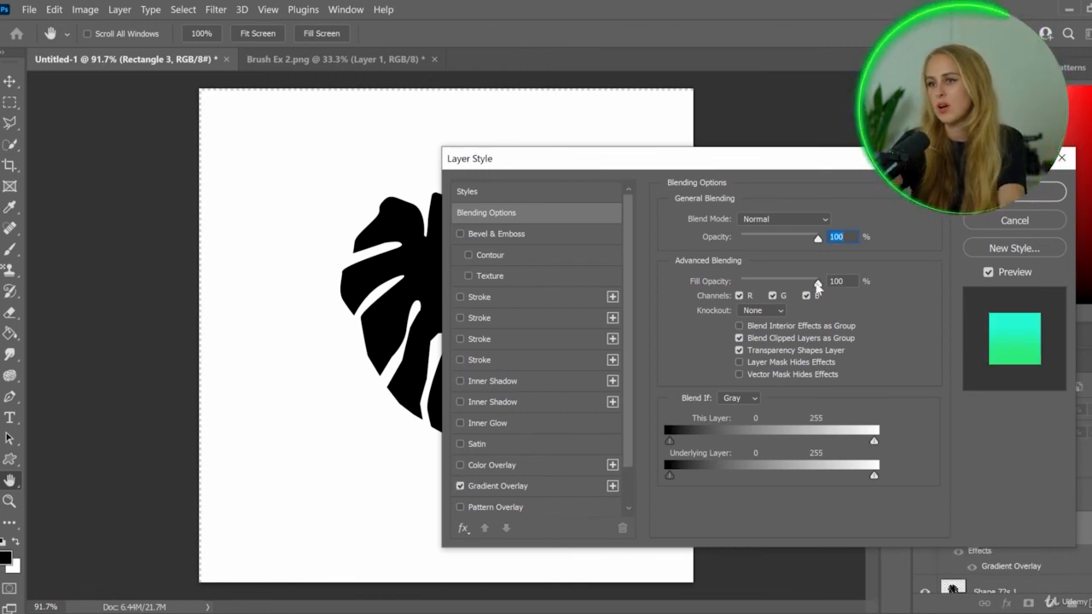
left_click_drag(816, 282, 784, 284)
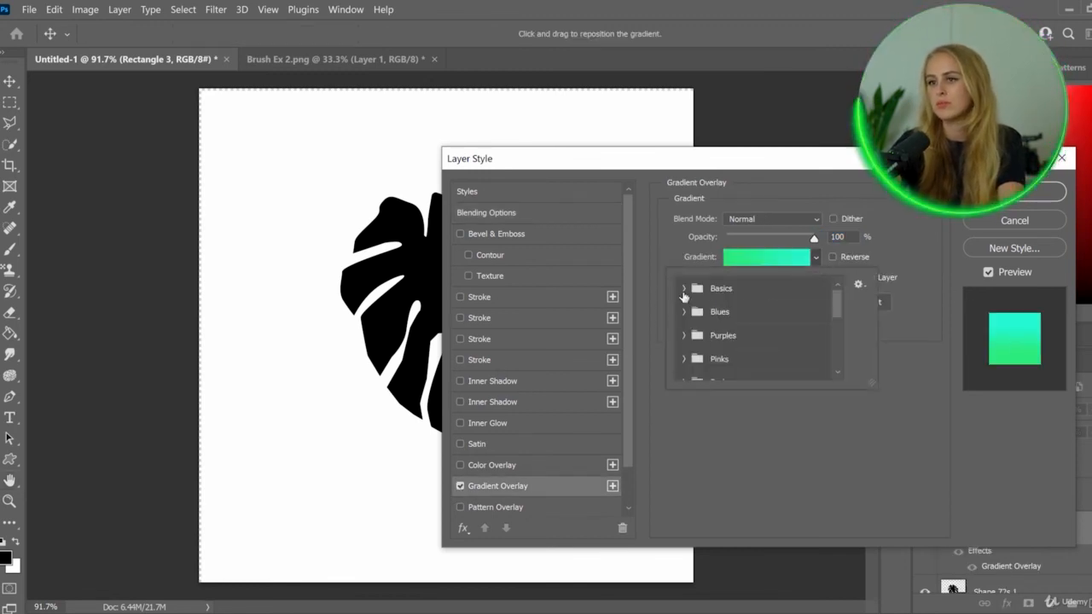
left_click(695, 277)
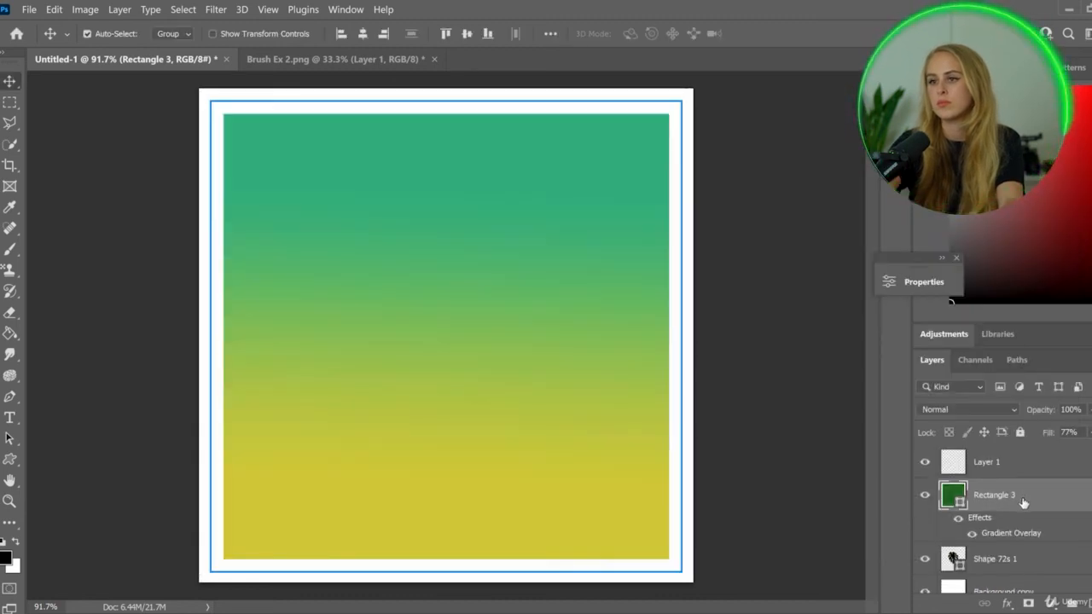
Rasterize the Rectangle 3 layer and clip it to the leaf shape with a clipping mask.
right_click(1023, 503)
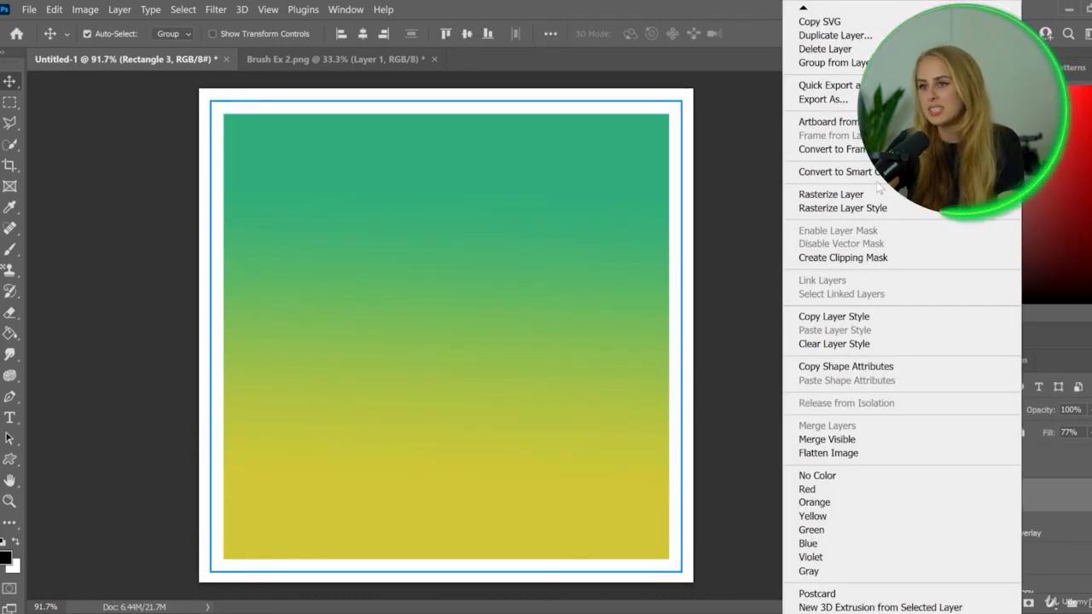
left_click(818, 195)
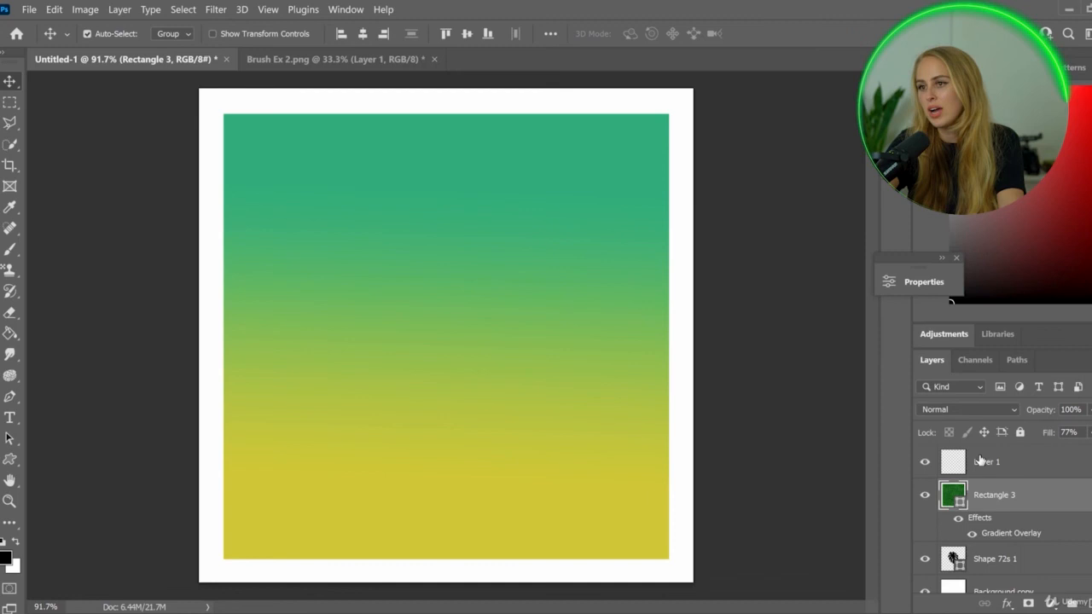
right_click(1003, 501)
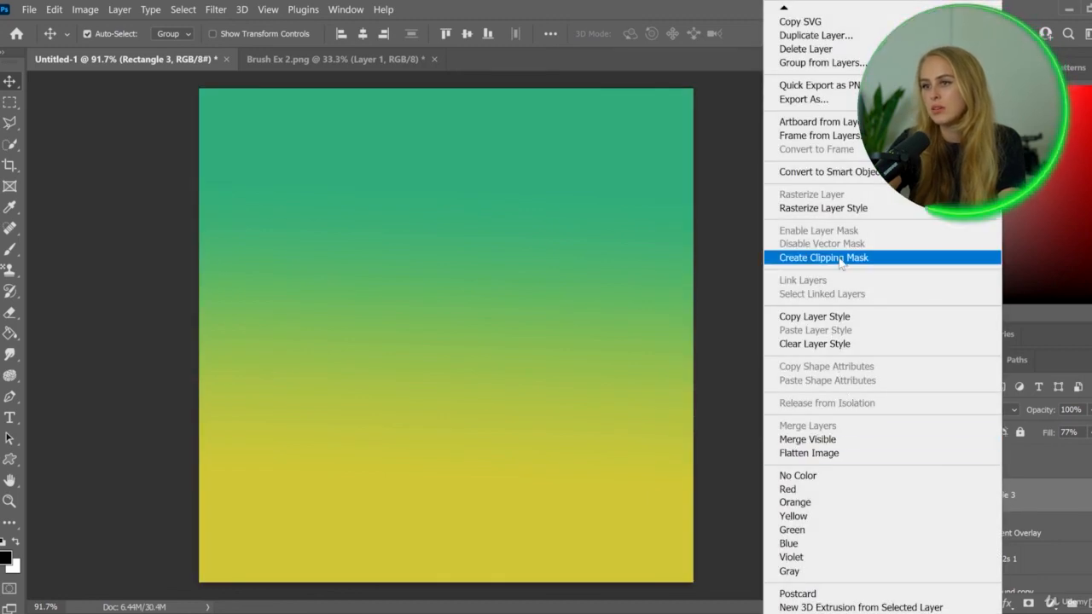
left_click(776, 308)
left_click_drag(443, 264, 444, 288)
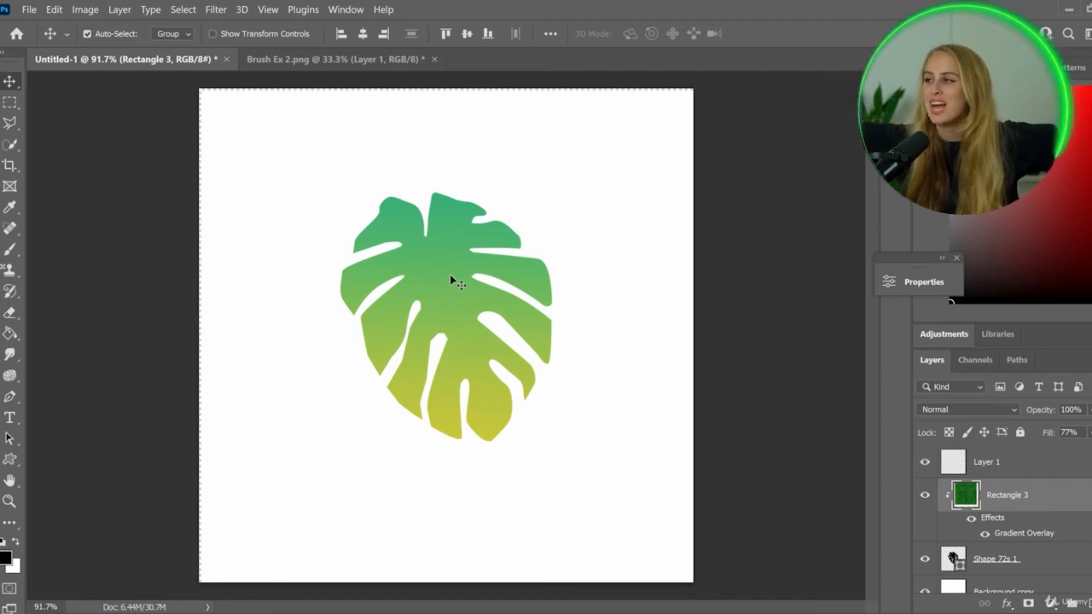